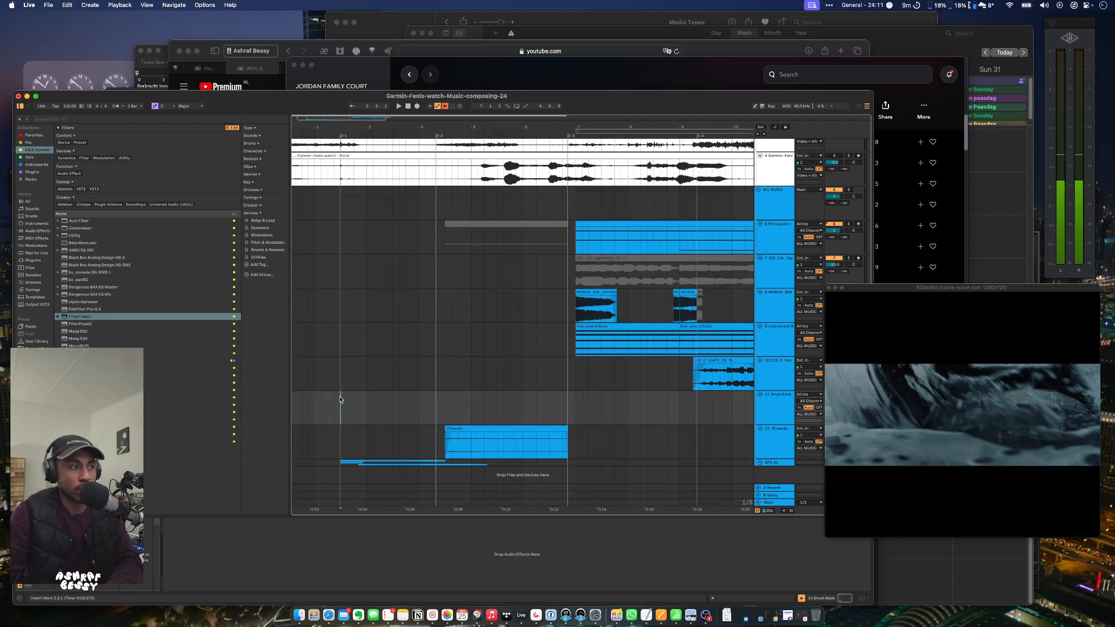
Place the insert marker at the first locator near the start of the arrangement and play the music against the video.
key("Up")
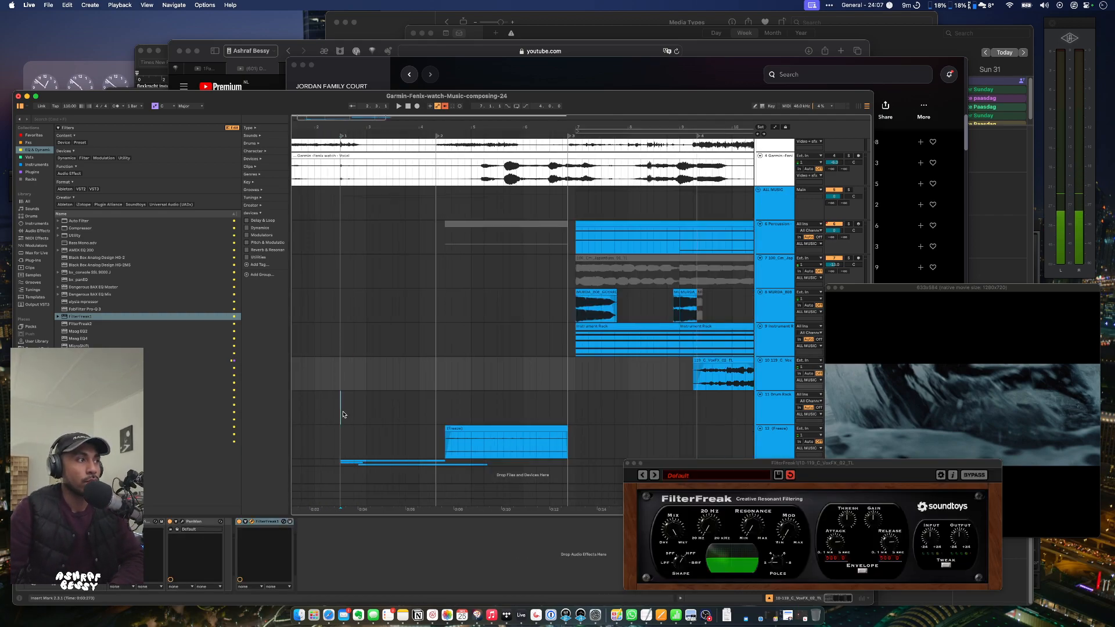
key("minus")
key("plus")
key("minus")
left_click(399, 382)
key("plus")
key("minus")
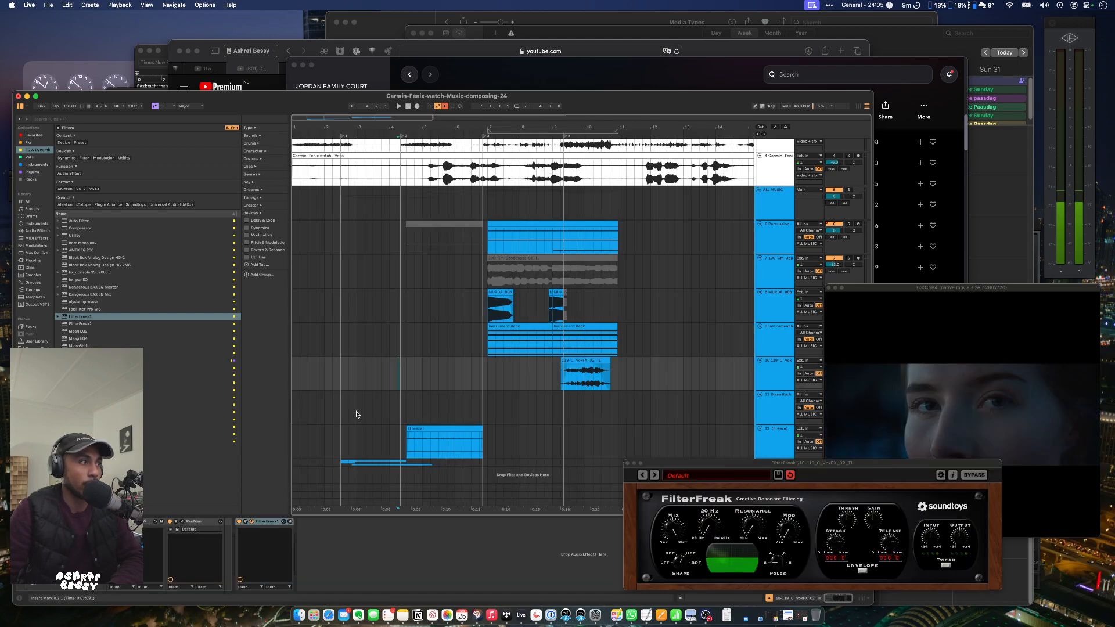
left_click(339, 413)
left_click(340, 387)
left_click(341, 416)
key("plus")
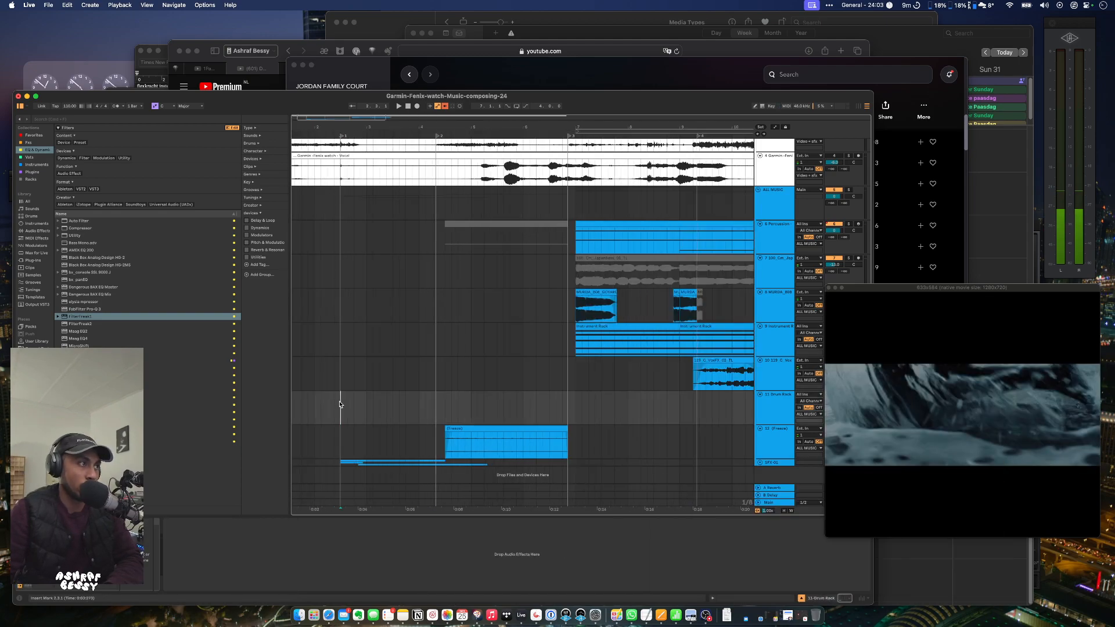
key("minus")
key("minus")
key("plus")
key("plus")
key("minus")
key("space")
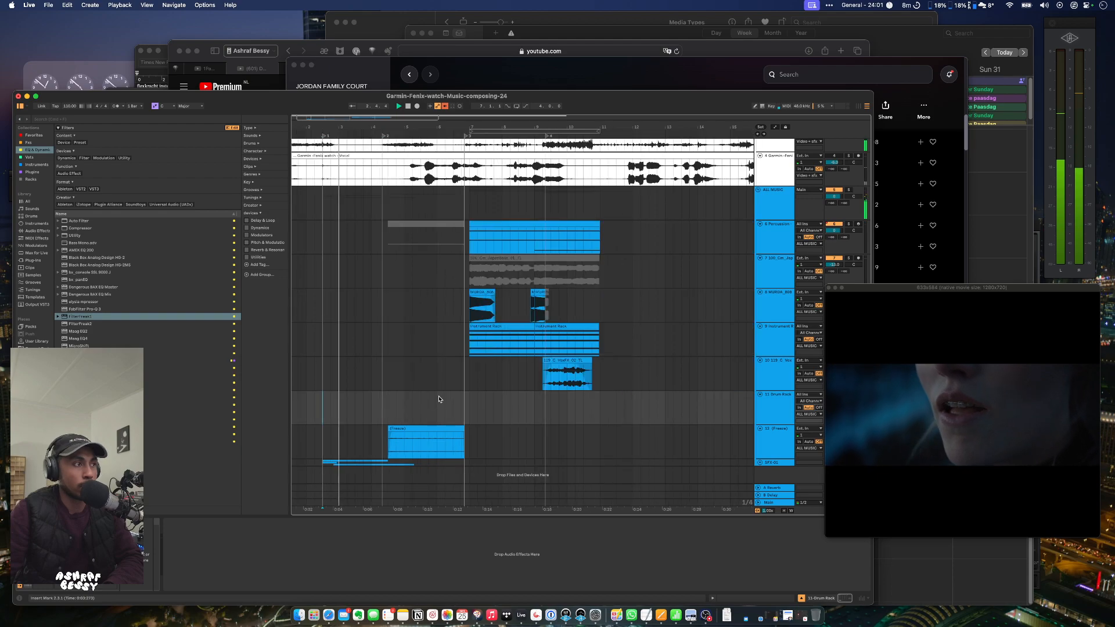
Listen through the arrangement from the frozen clip to where the percussion and instrument clips end at bar 11.
key("plus")
key("plus")
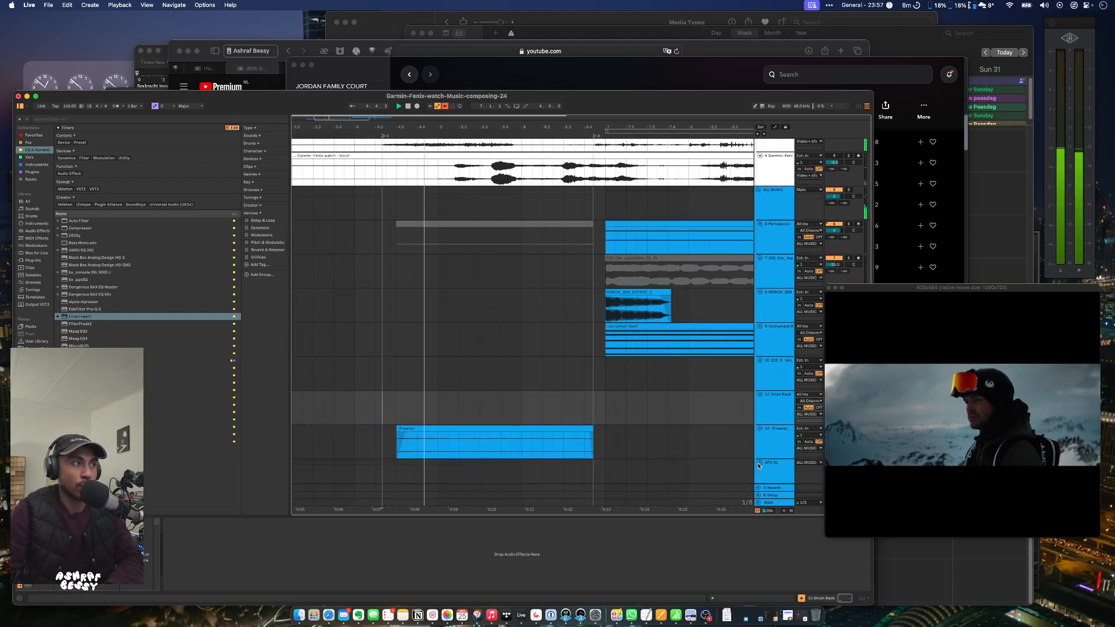
key("minus")
key("minus")
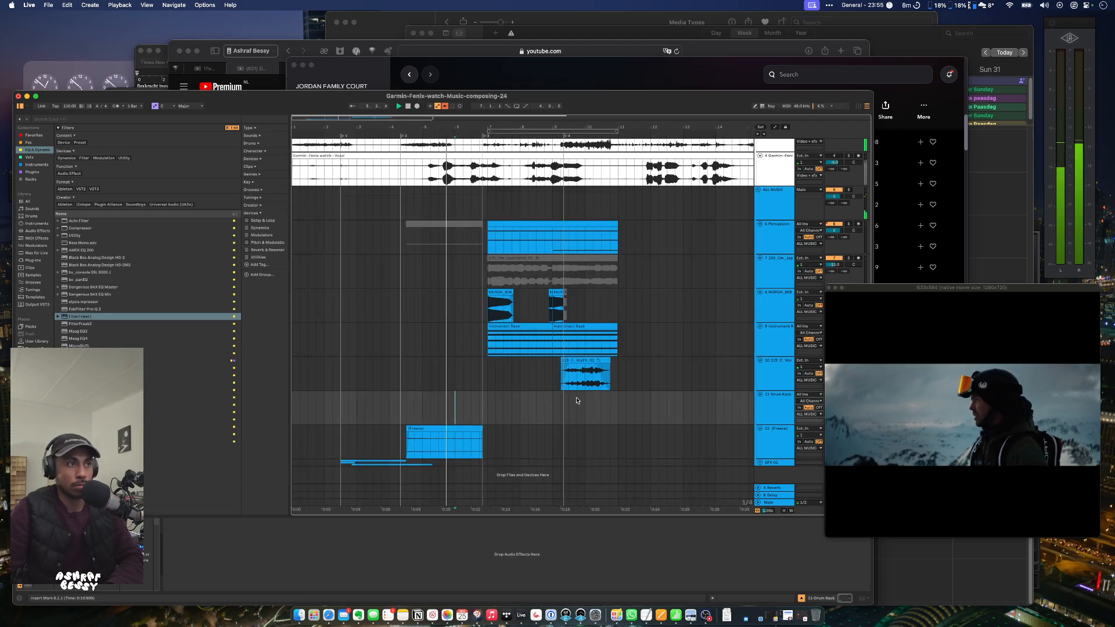
key("plus")
key("plus")
key("plus")
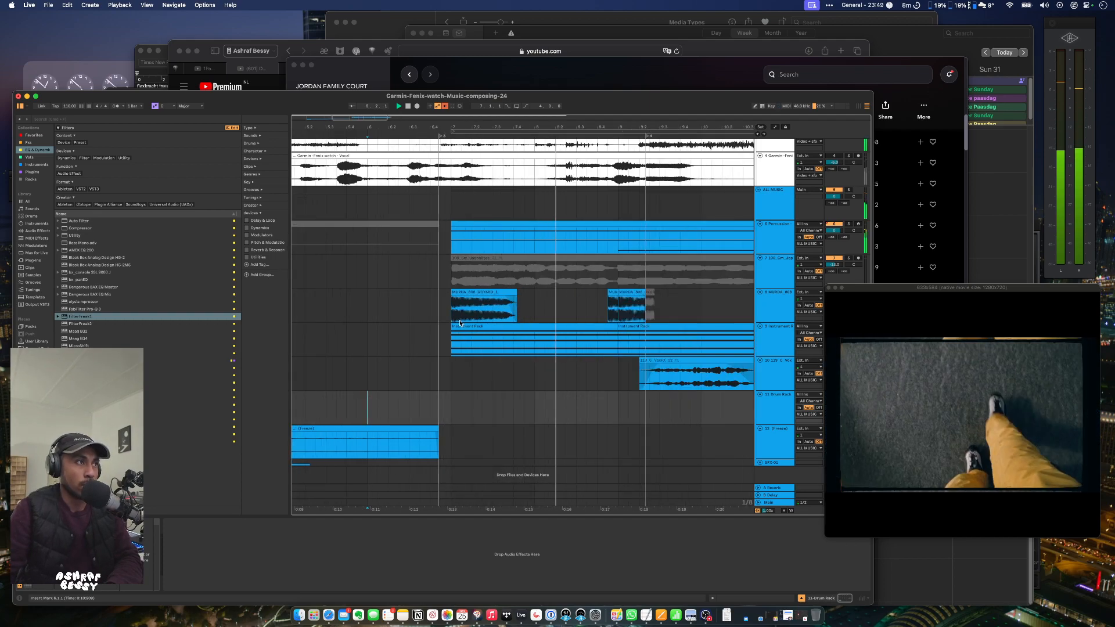
left_click(453, 318)
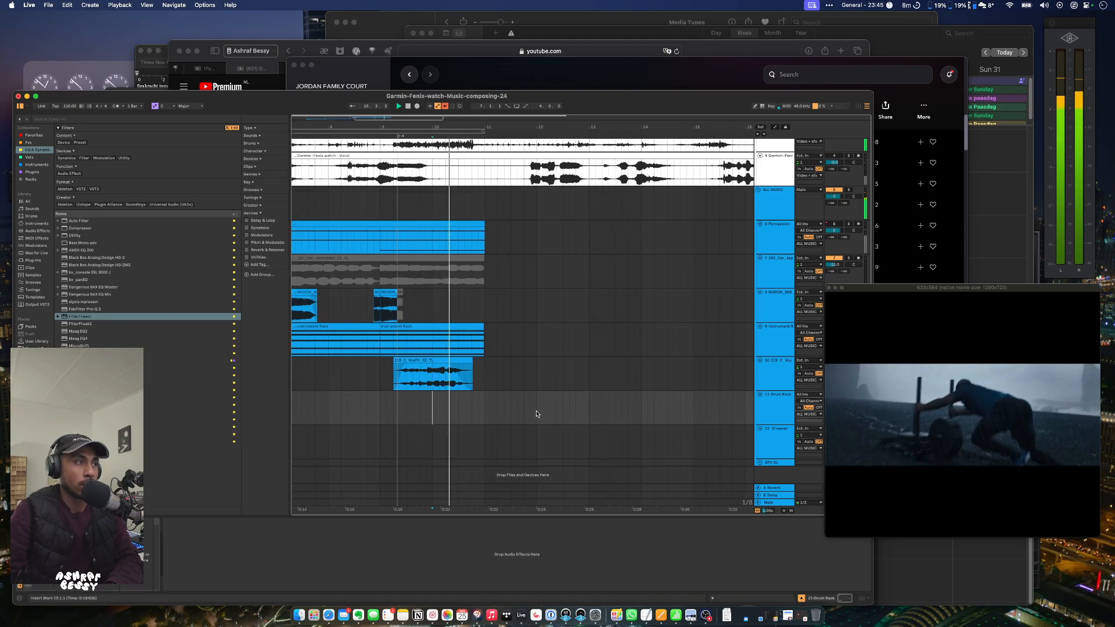
left_click(453, 408)
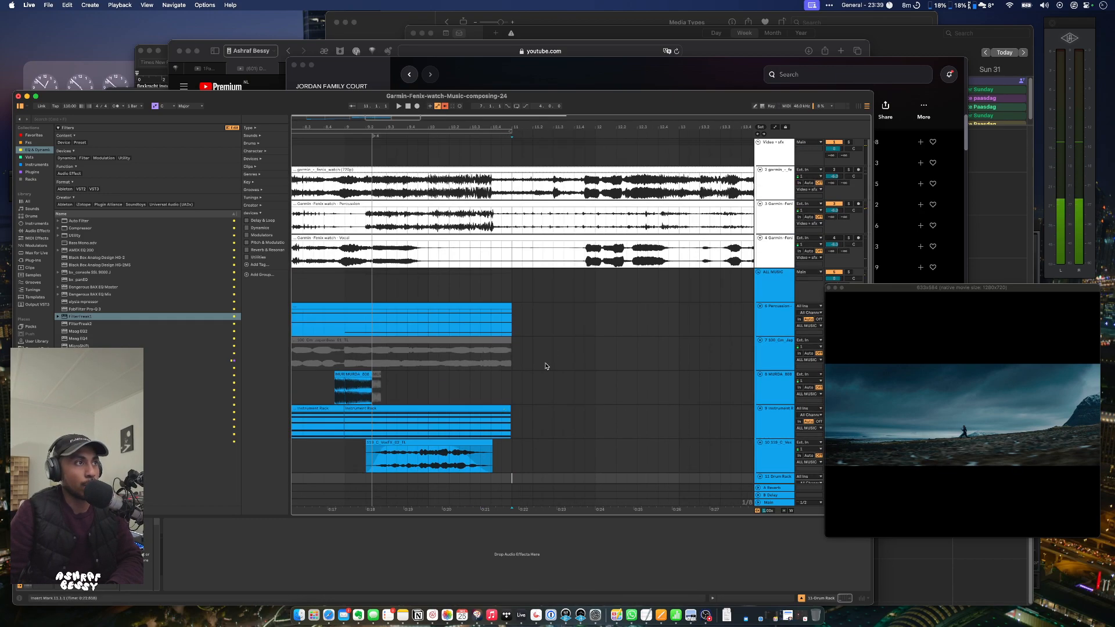
Insert a new MIDI track below the percussion track and load the Percussion - Congas_01.adg instrument rack onto it.
right_click(789, 242)
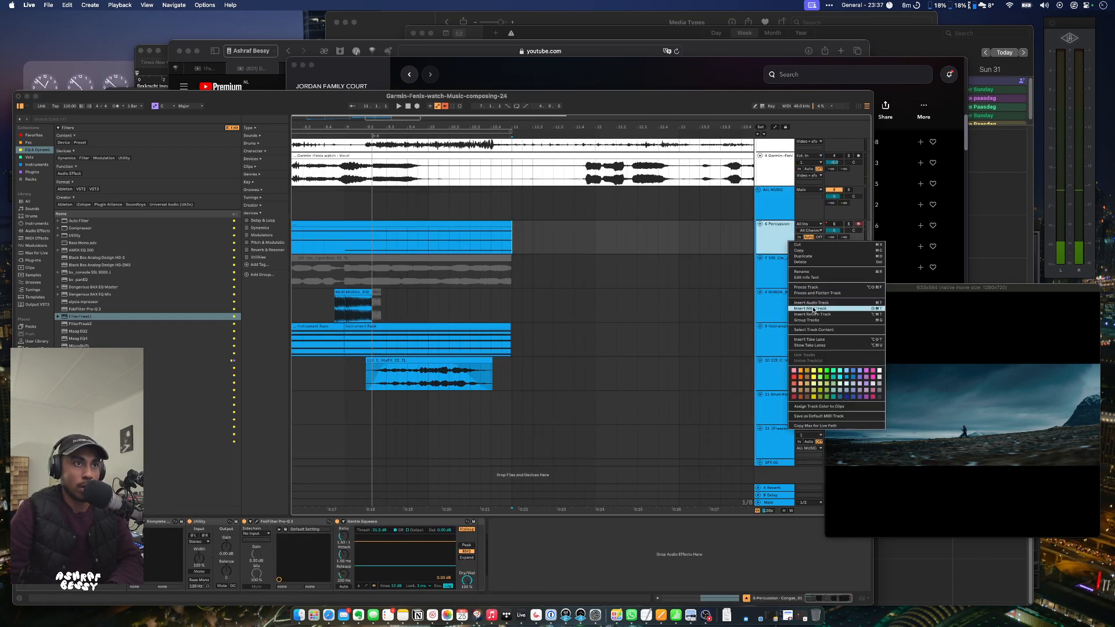
left_click(825, 308)
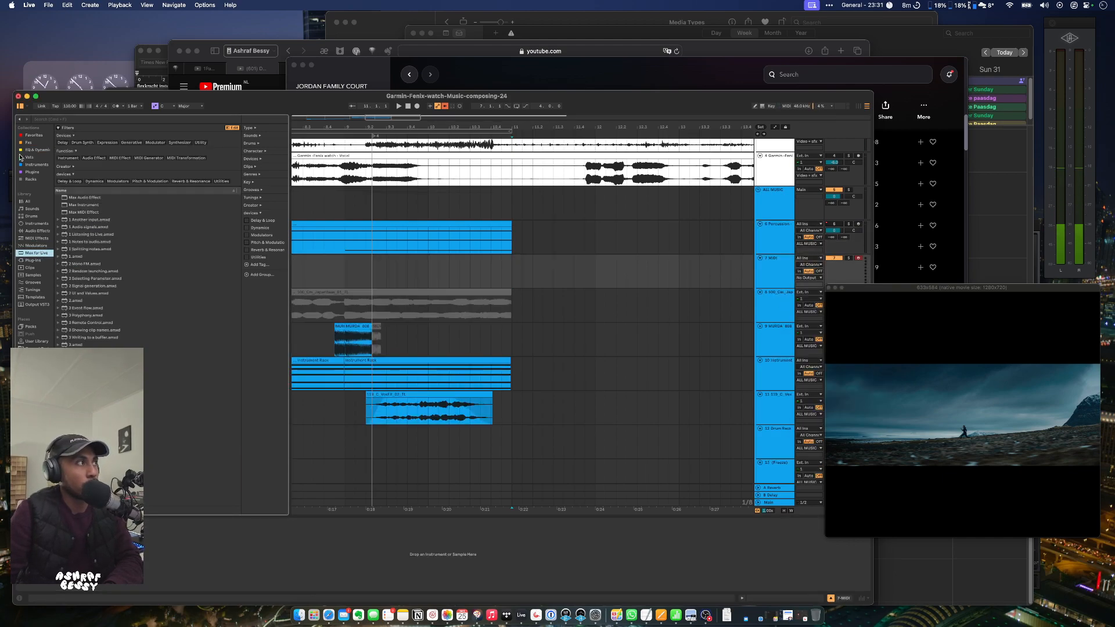
left_click(38, 165)
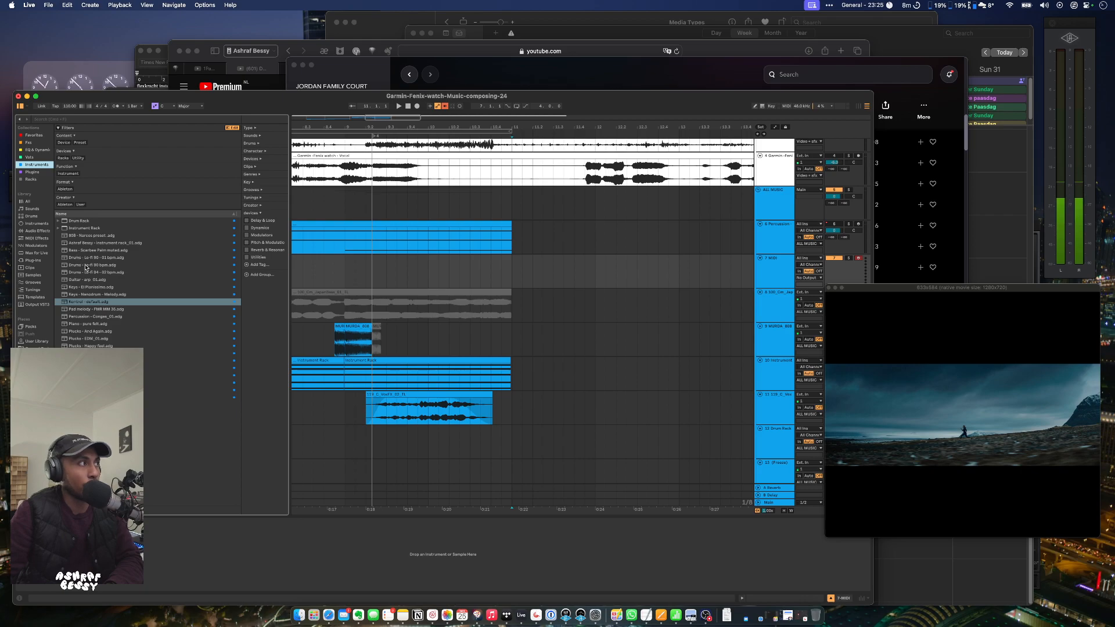
left_click(91, 317)
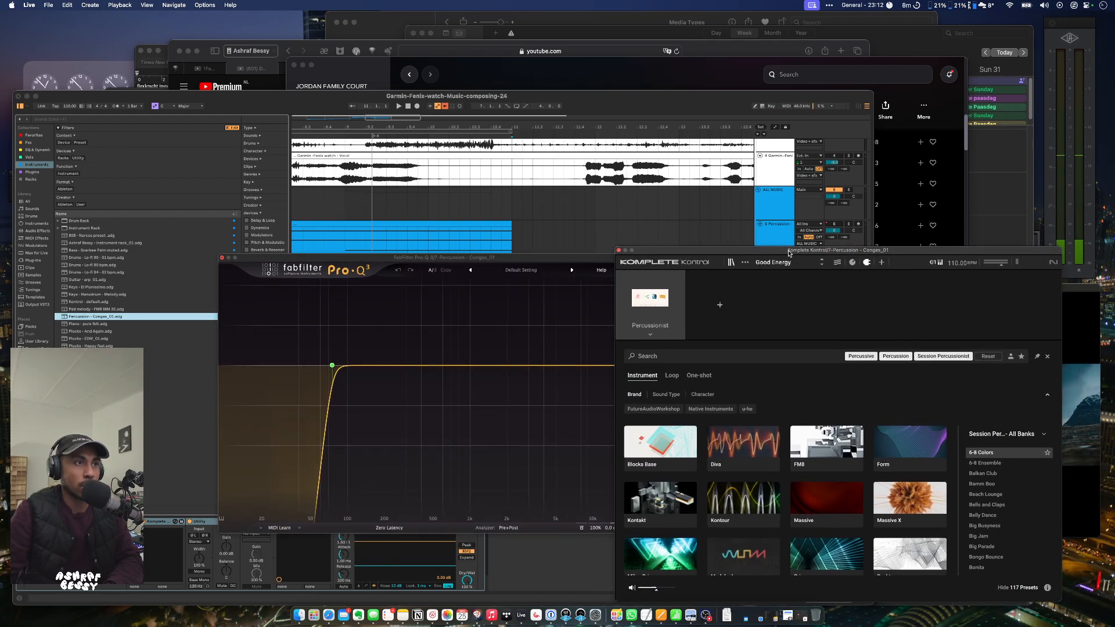
Show the Session Percussionist interface in Komplete Kontrol and change its instruments to Congas, Bongos, Triangle, Shaker and Cajon.
left_click_drag(787, 251, 785, 213)
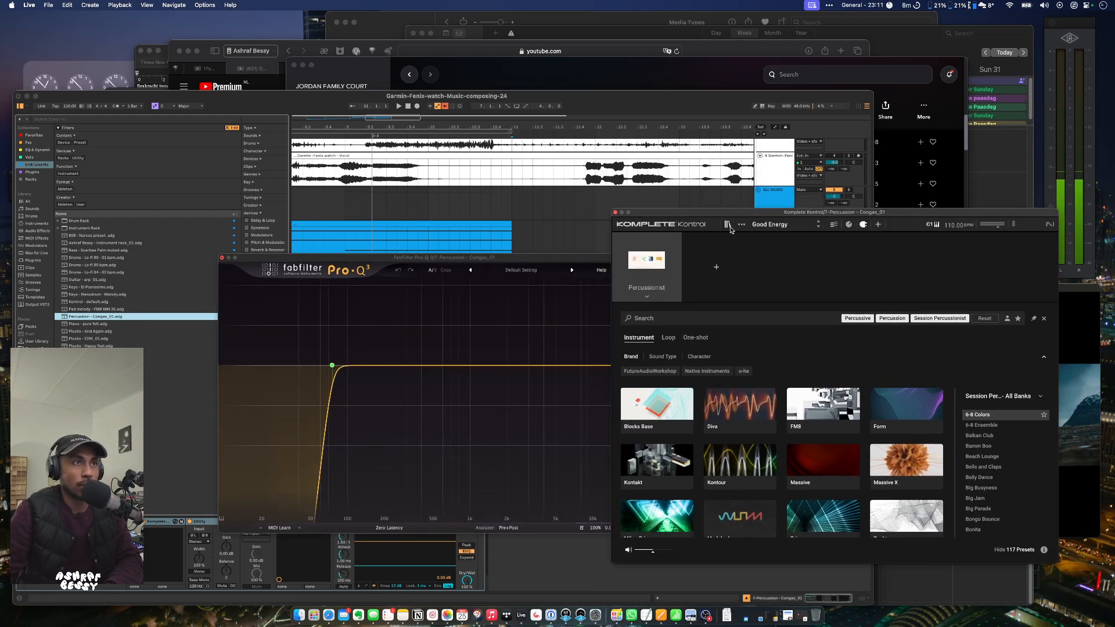
left_click(727, 223)
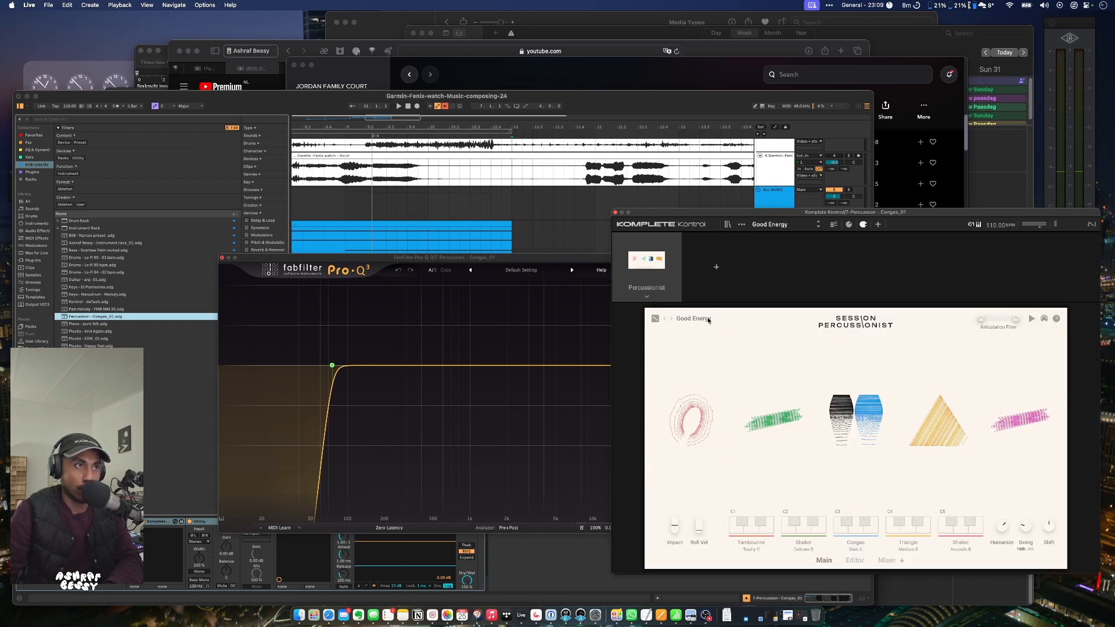
left_click(672, 319)
left_click(654, 319)
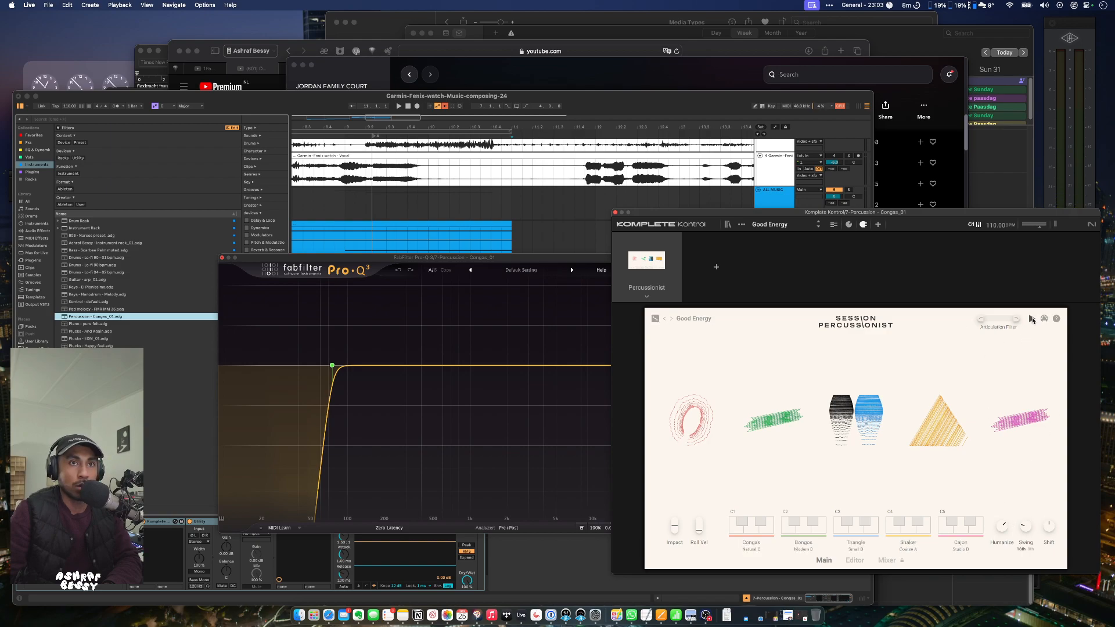
left_click(1032, 319)
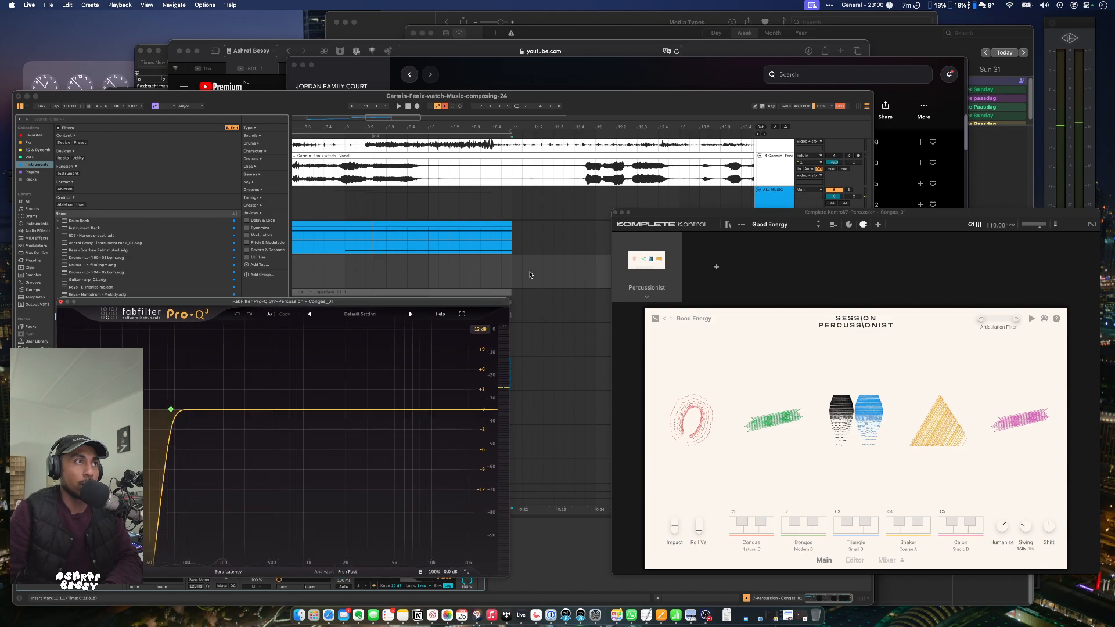
Move the Komplete Kontrol window clear of the new percussion track's lane and audition the section from bar 11.
left_click(517, 274)
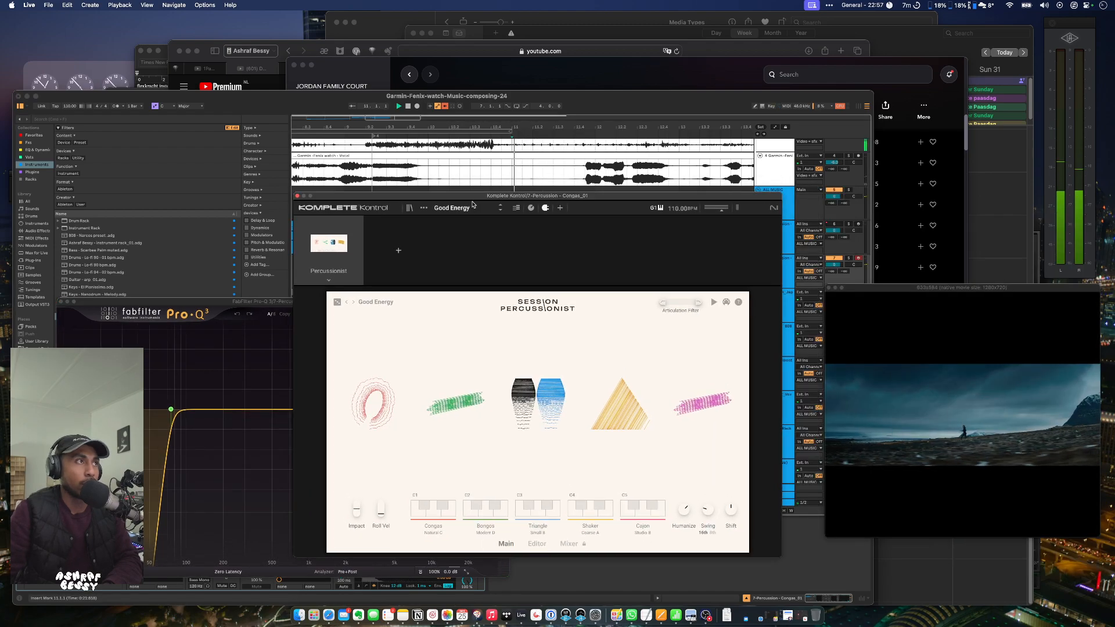
left_click_drag(473, 193, 441, 456)
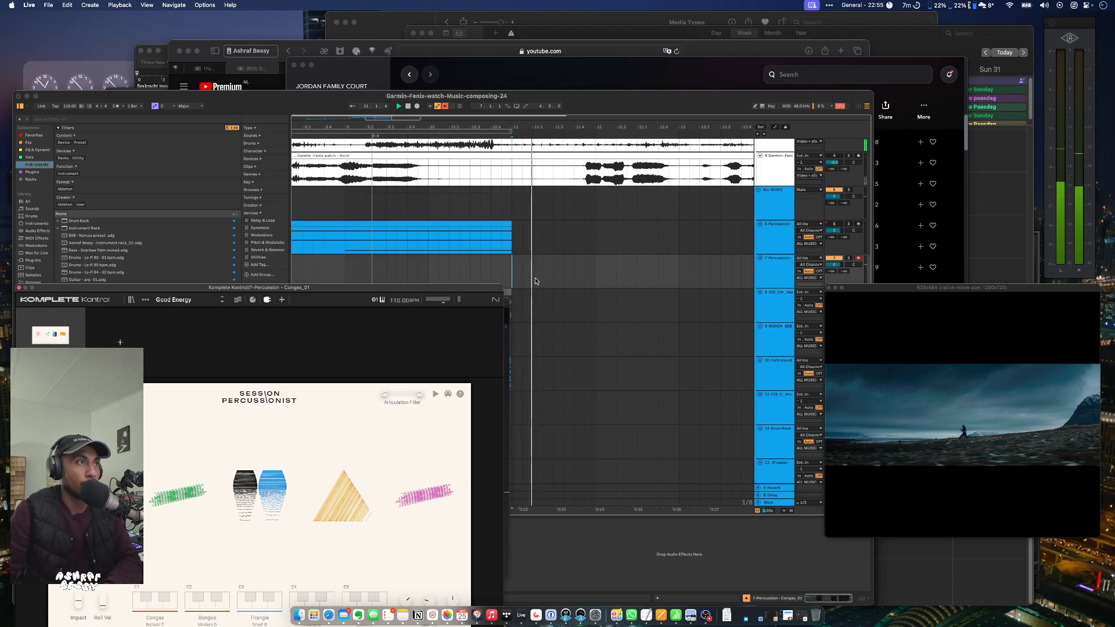
left_click_drag(535, 281, 672, 273)
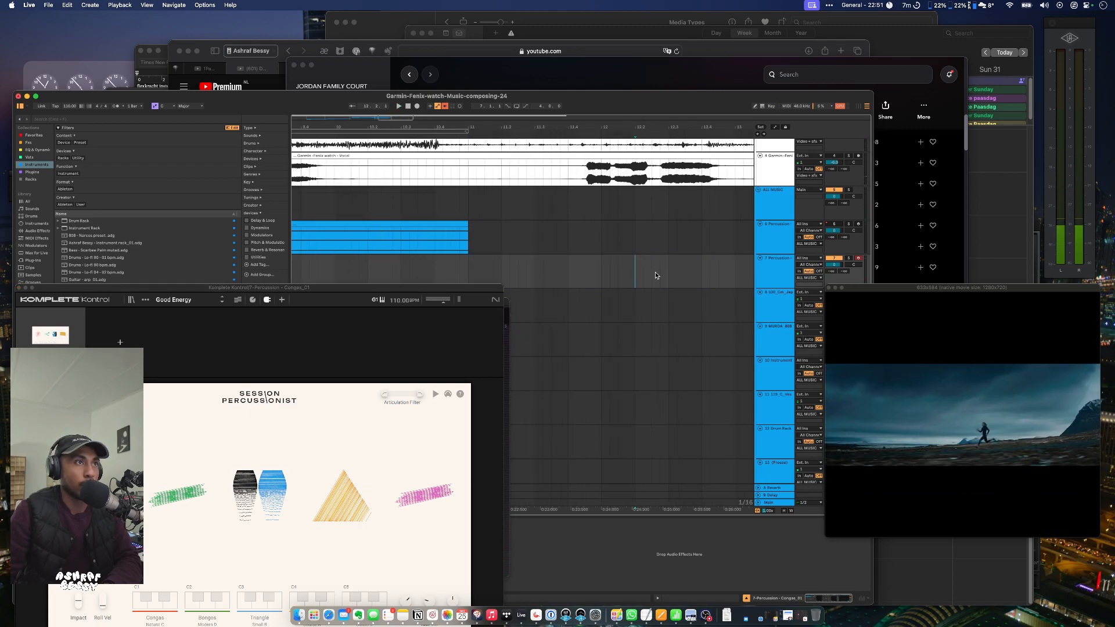
left_click(645, 275)
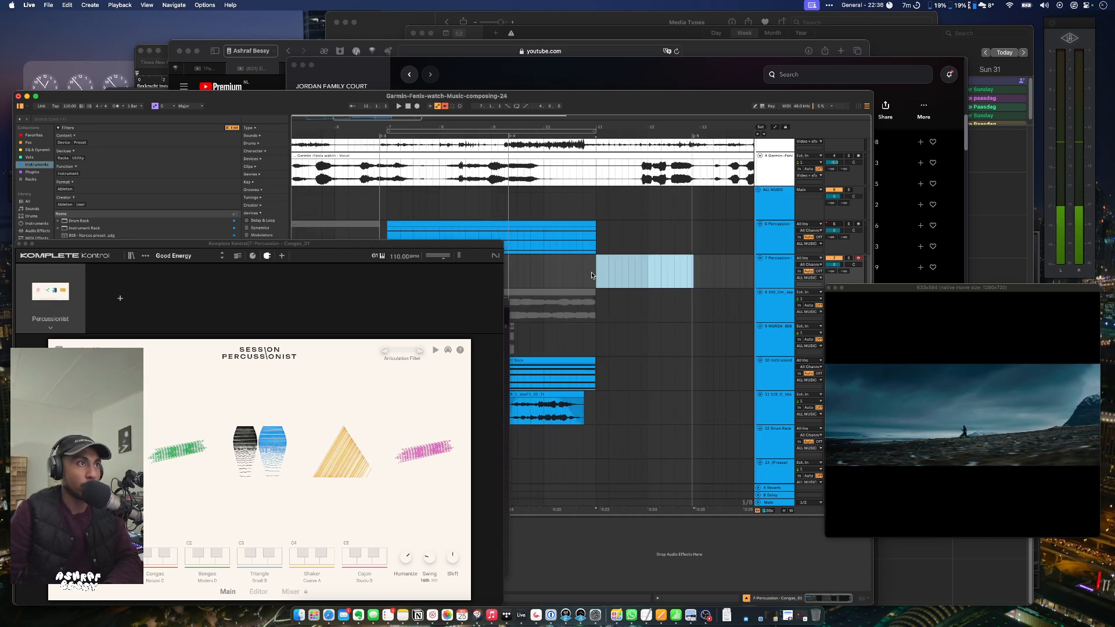
Select bars 11 to 13 on the new percussion track, loop that range and play it.
left_click(595, 271)
left_click_drag(594, 271, 702, 281)
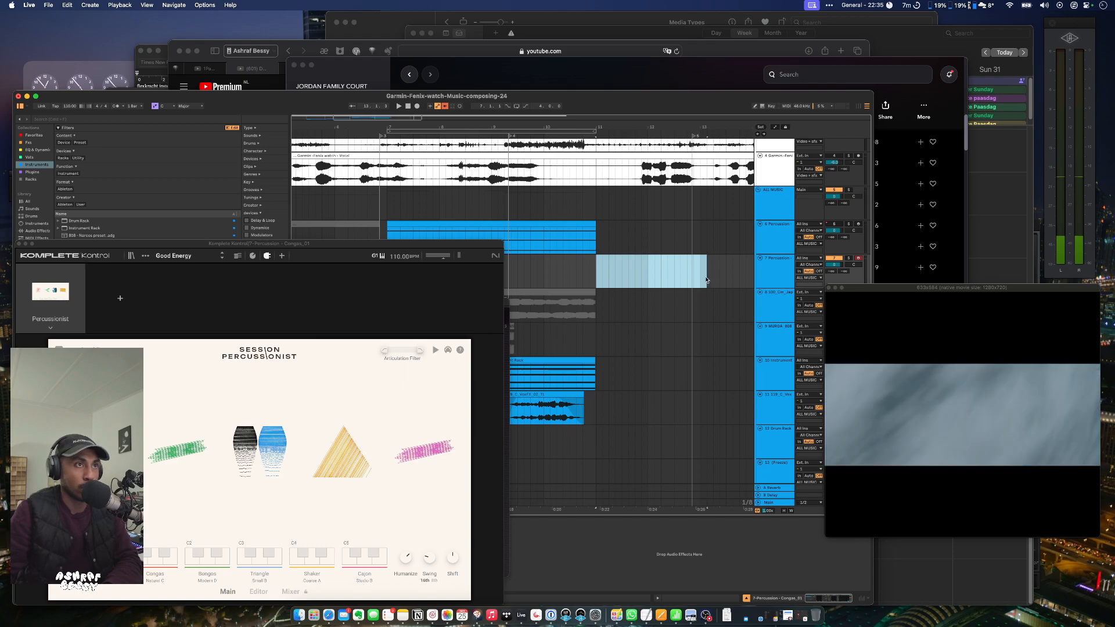
key("super+l")
key("space")
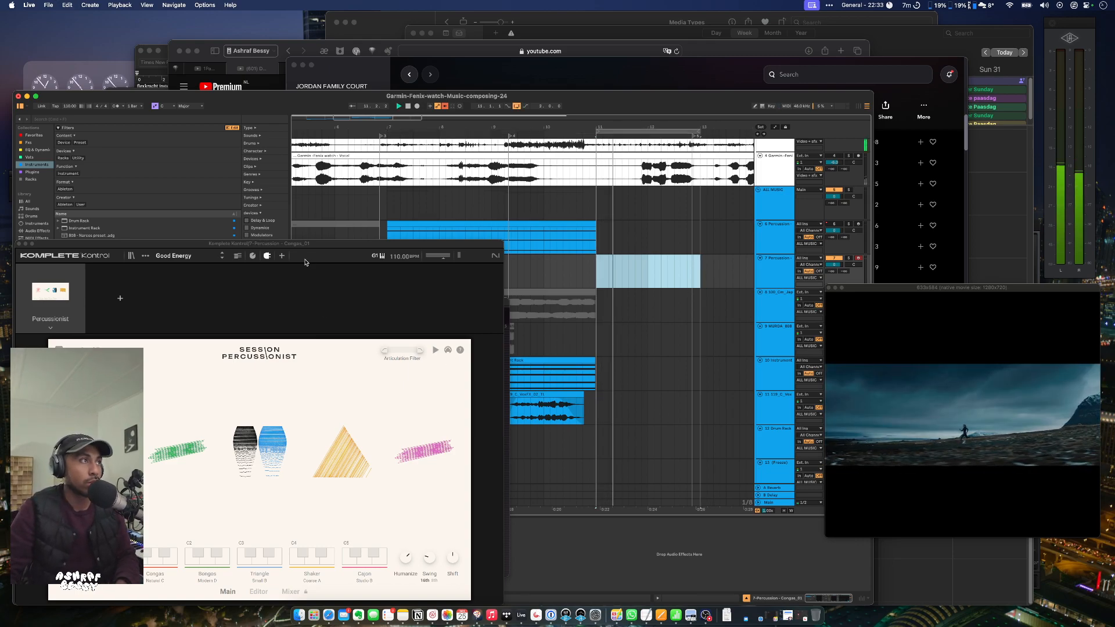
Audition a series of different instrument combinations in Session Percussionist for the new percussion part.
mouse_move(315, 246)
left_mouse_down()
mouse_move(352, 209)
mouse_move(328, 235)
left_mouse_up()
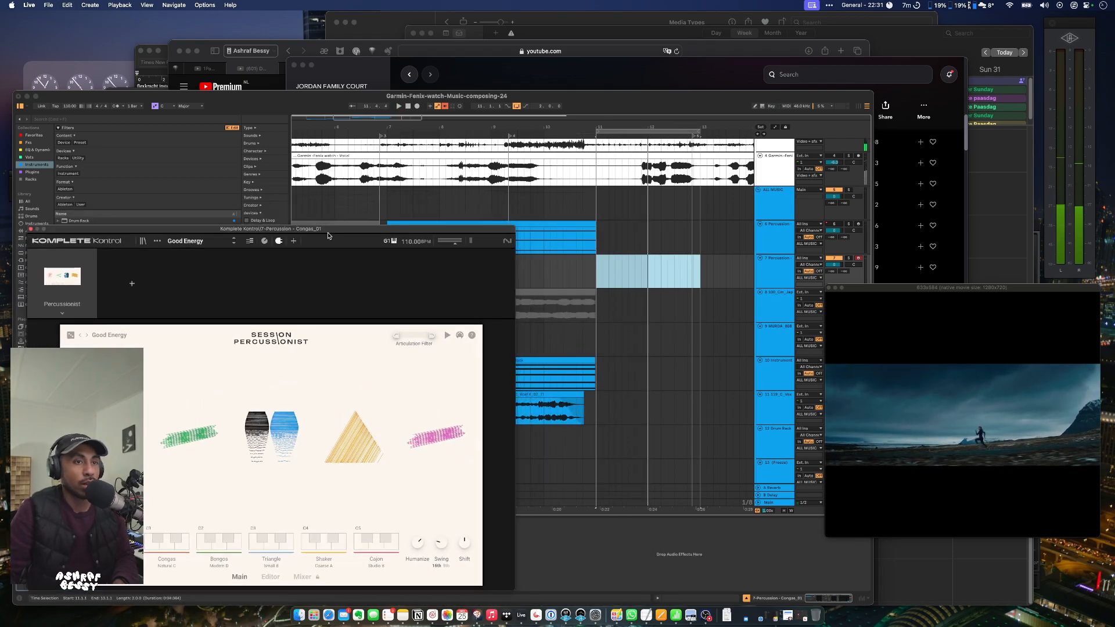
left_click(85, 336)
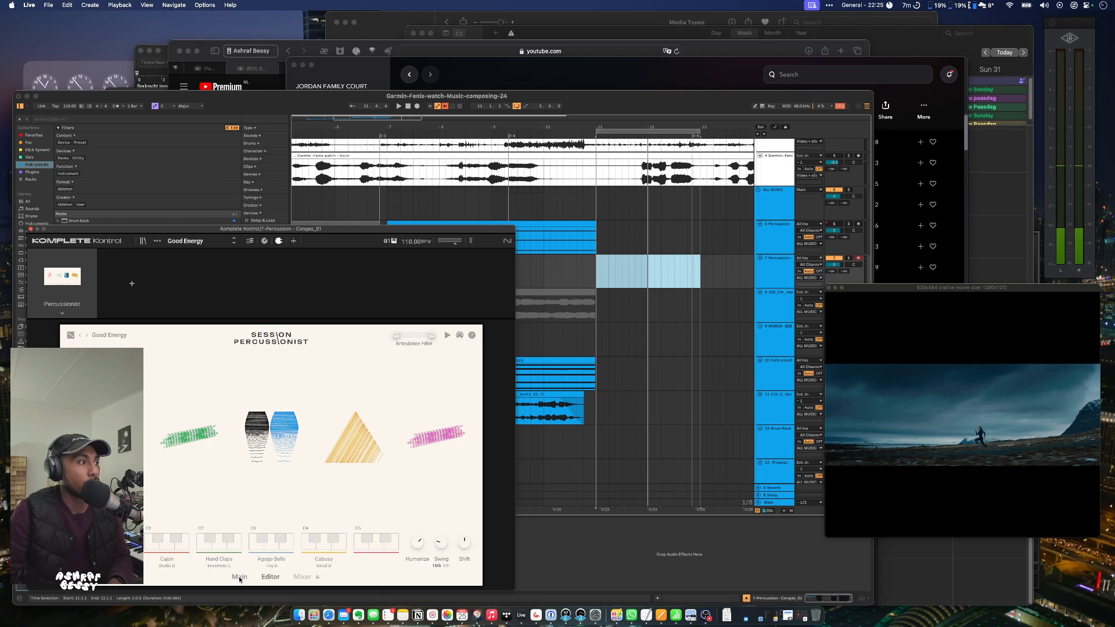
left_click(70, 336)
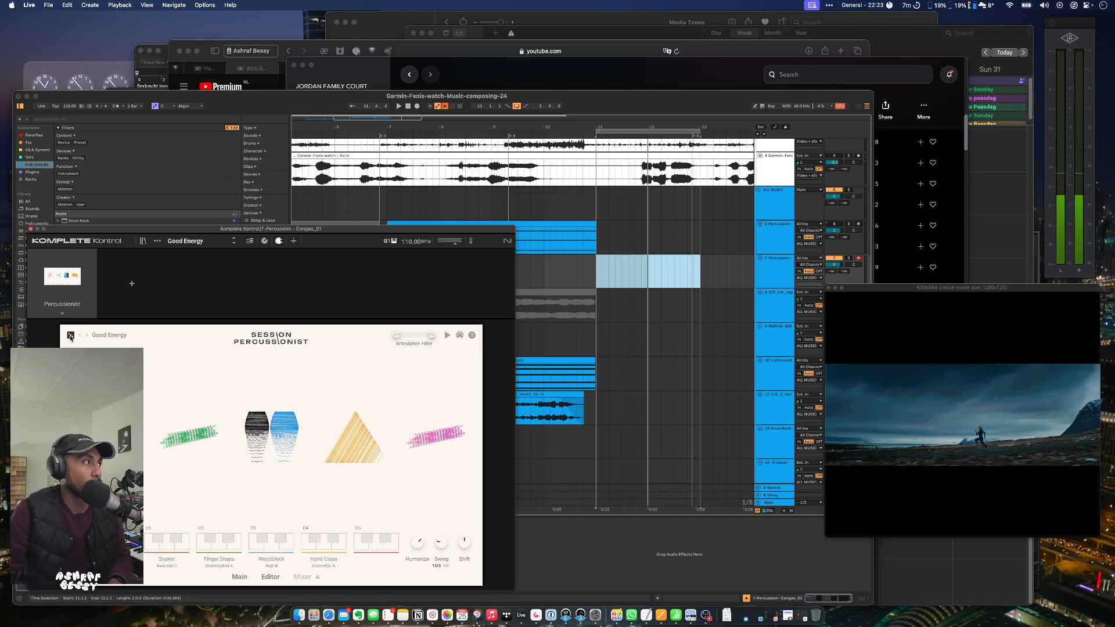
left_click(70, 336)
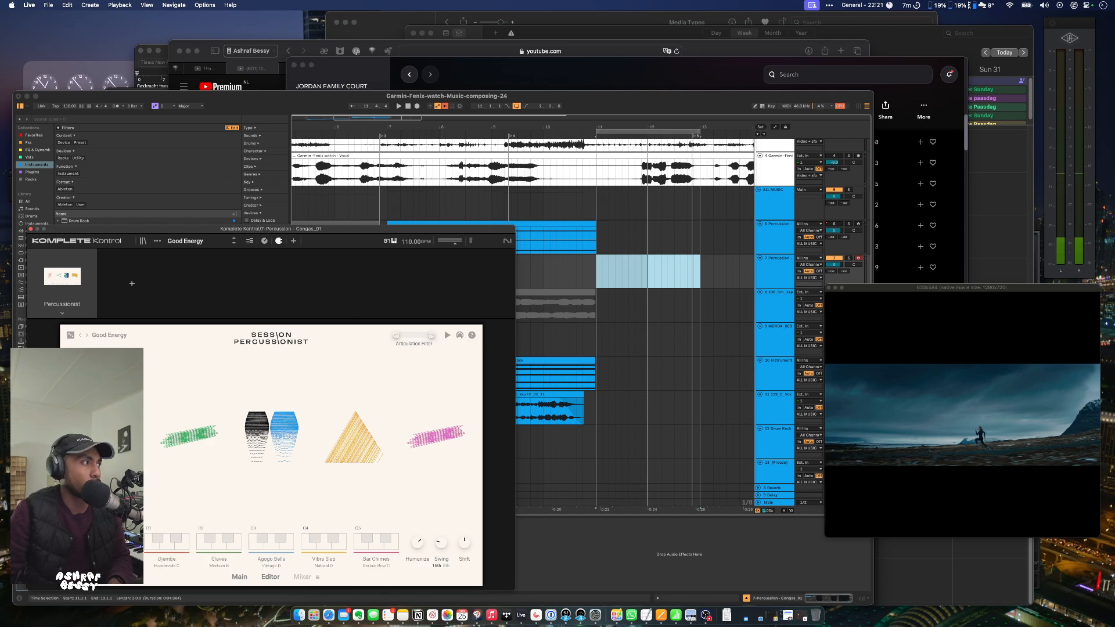
left_click(87, 335)
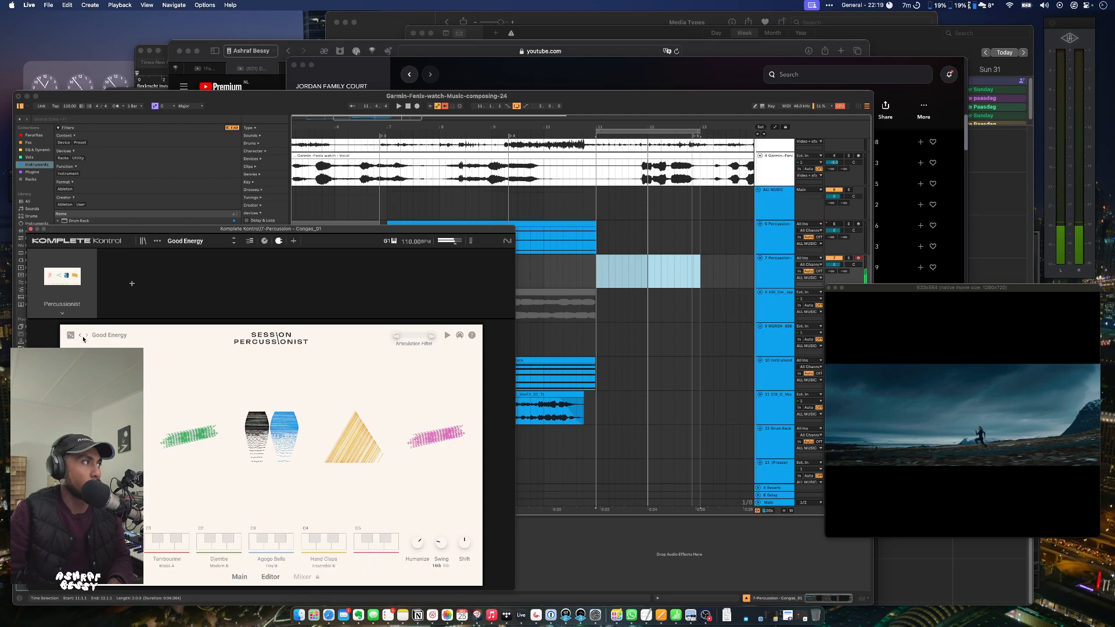
left_click(86, 336)
left_click(87, 336)
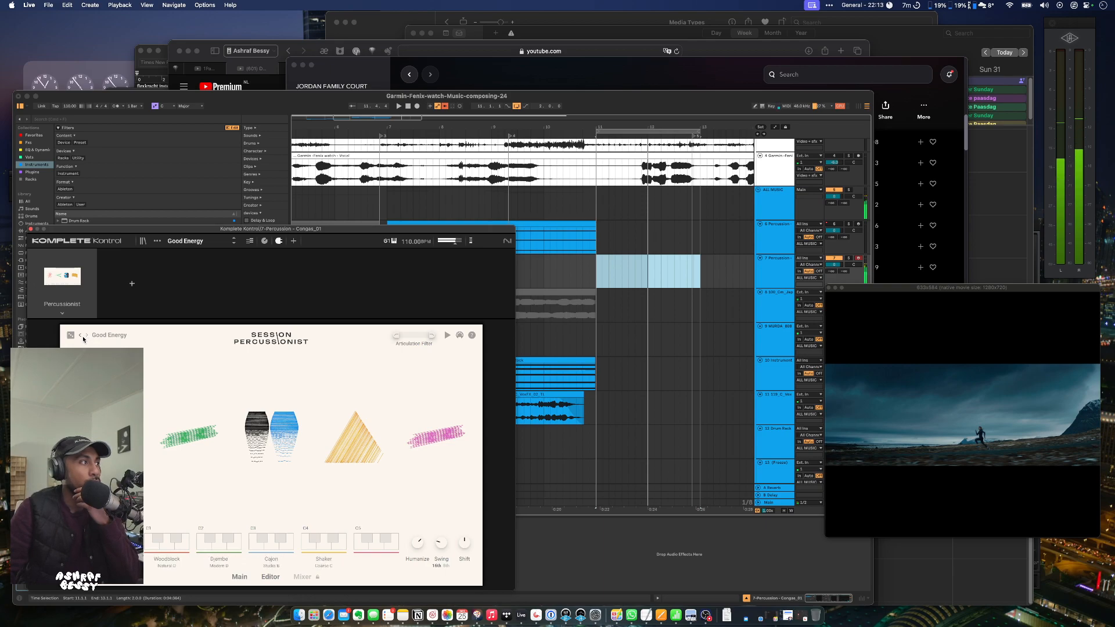
left_click(86, 336)
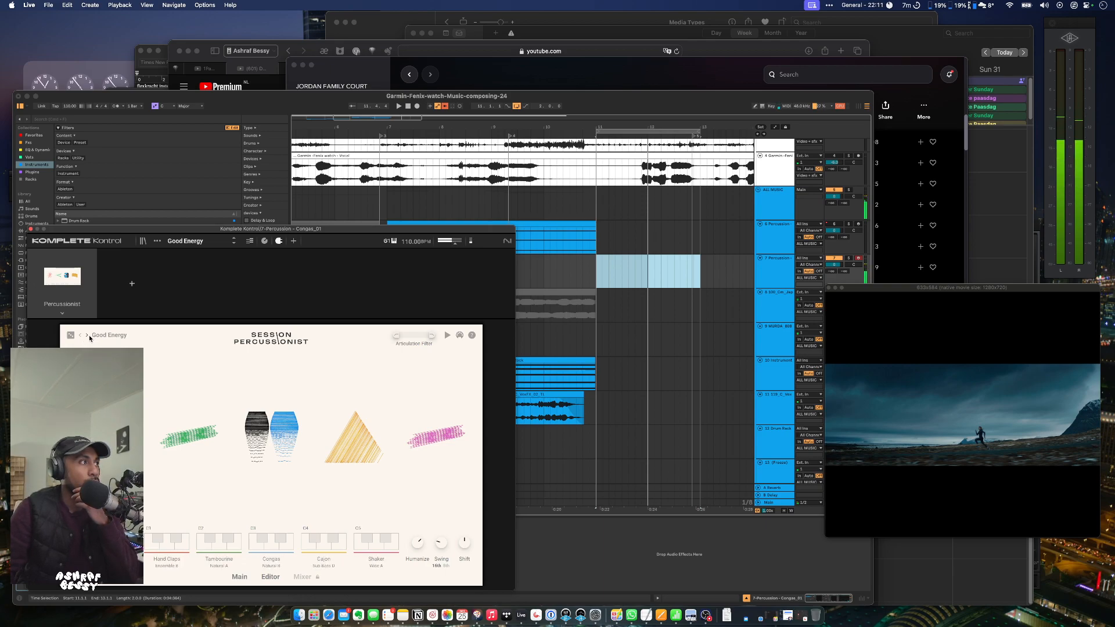
left_click(87, 335)
left_click(87, 335)
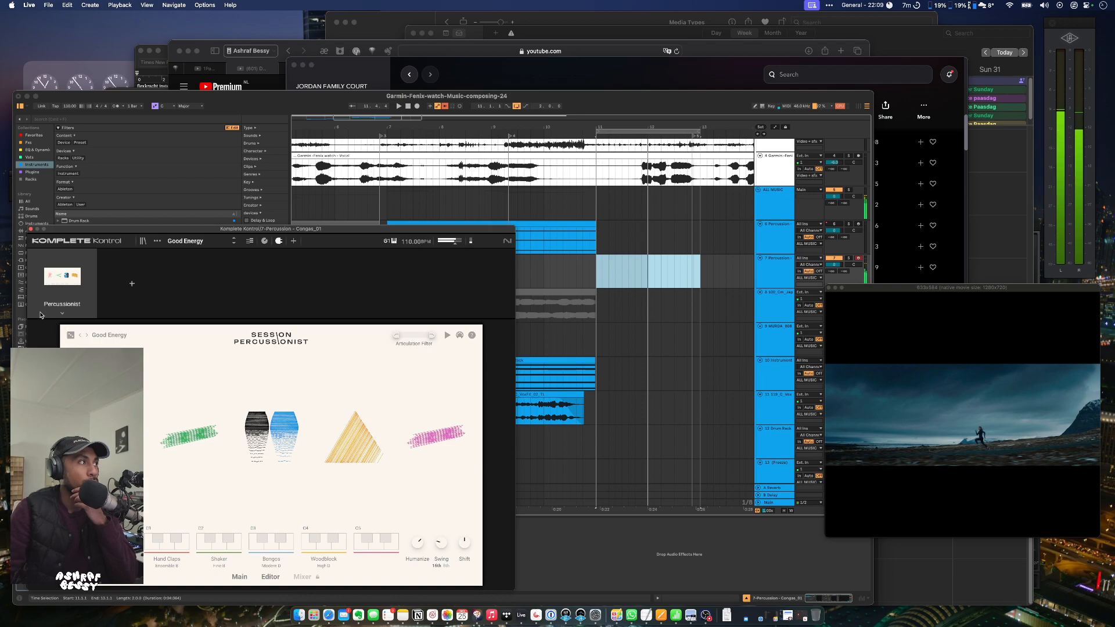
Switch Session Percussionist to the combination with Shaker, Finger Snaps and Cajon, and put the Komplete Kontrol window away.
left_click(142, 241)
left_click(142, 241)
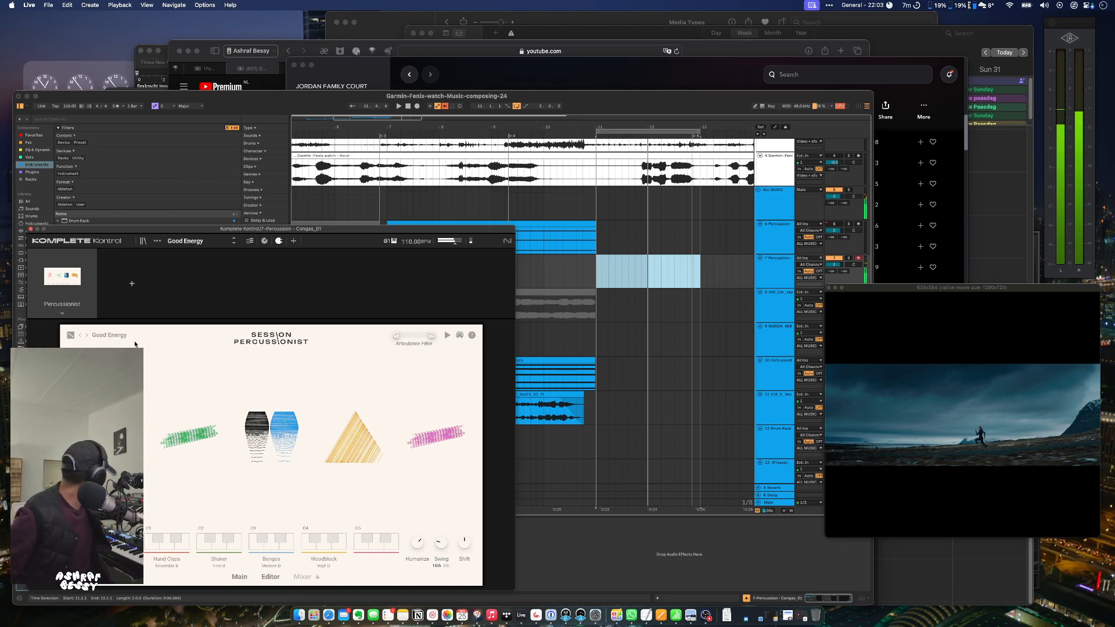
key("Home")
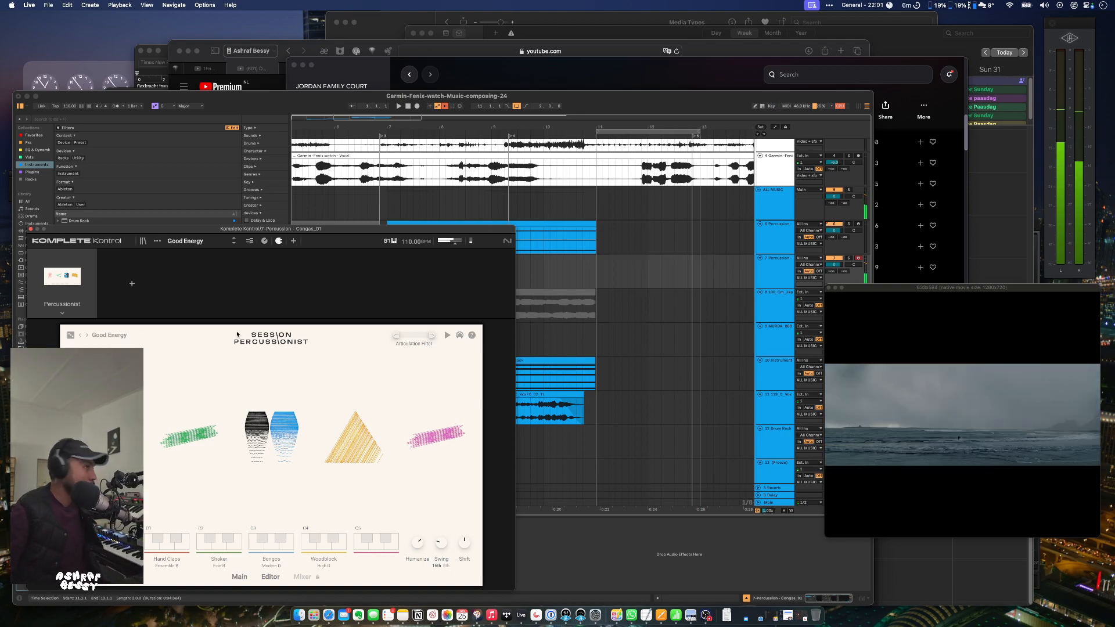
left_click(81, 336)
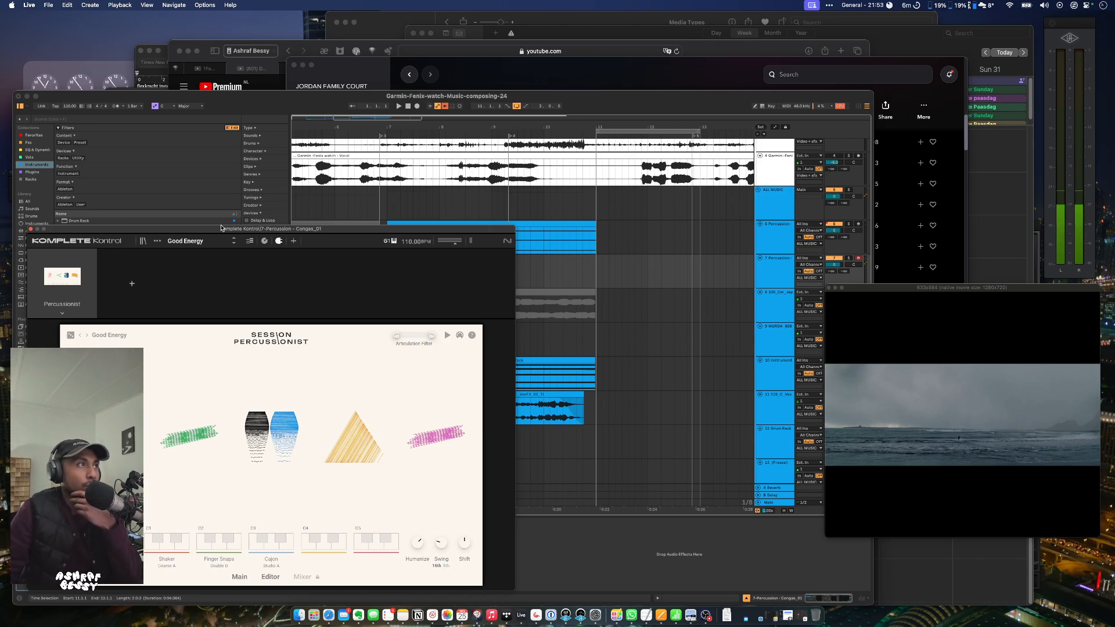
left_click_drag(221, 228, 265, 227)
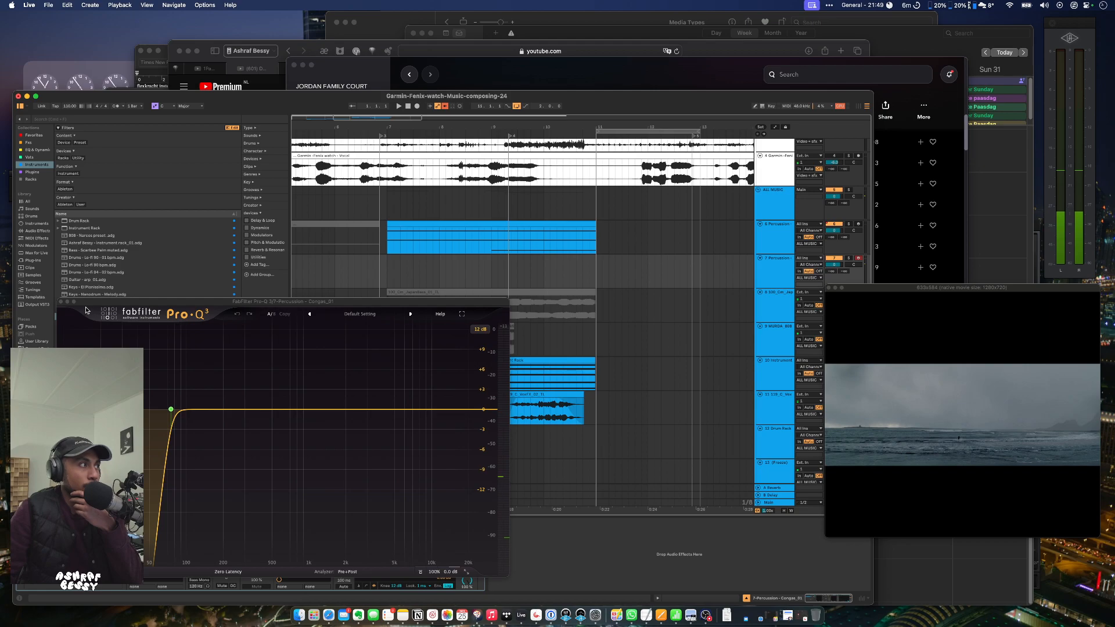
Move the Pro-Q 3 window out of the way and replace the percussion track's instrument with an empty Instrument Rack.
left_click_drag(294, 299, 240, 303)
left_click(772, 271)
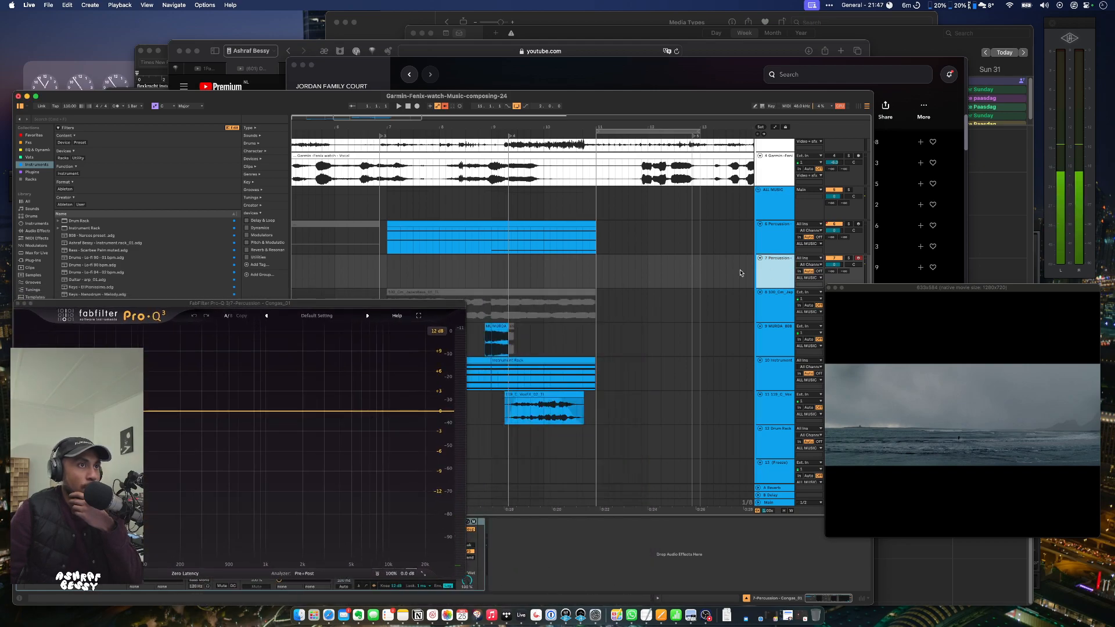
left_click(33, 260)
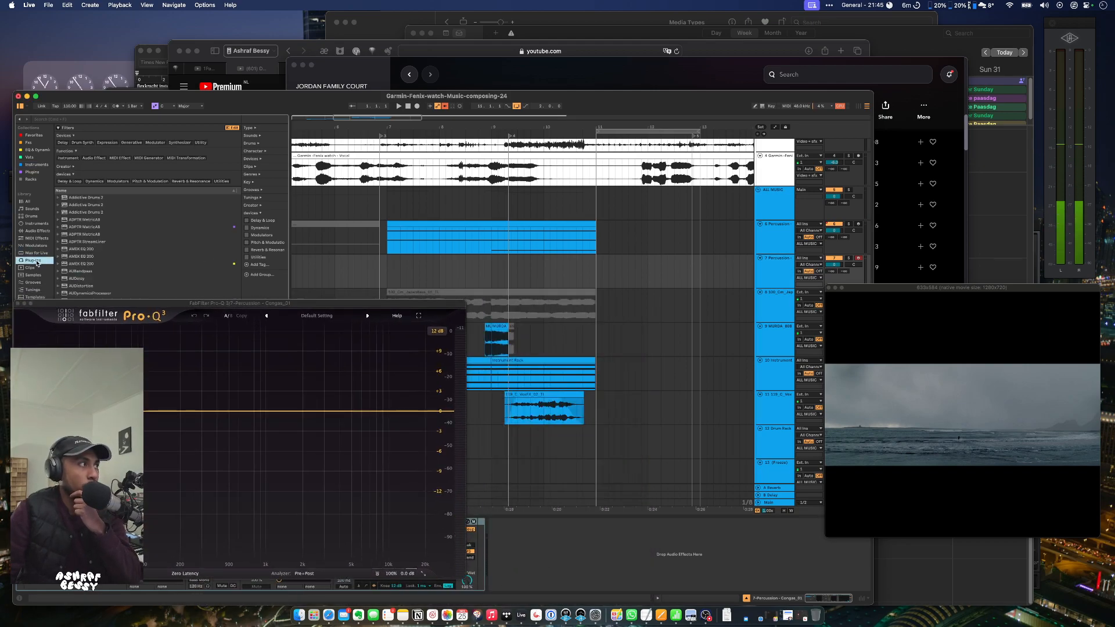
left_click_drag(74, 304, 116, 404)
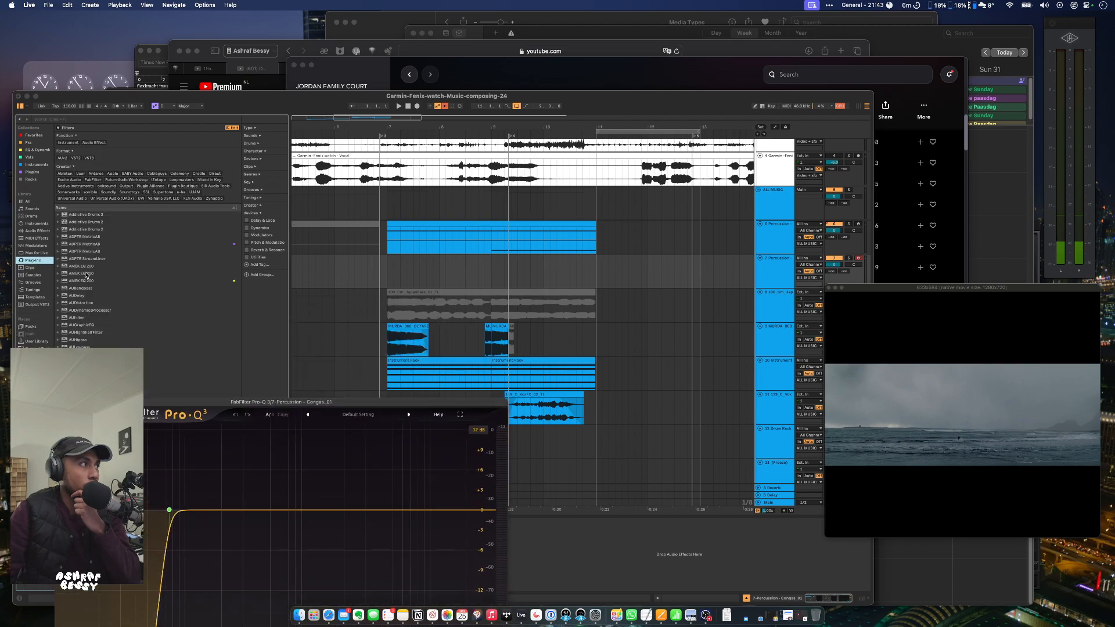
left_click(35, 172)
left_click(38, 166)
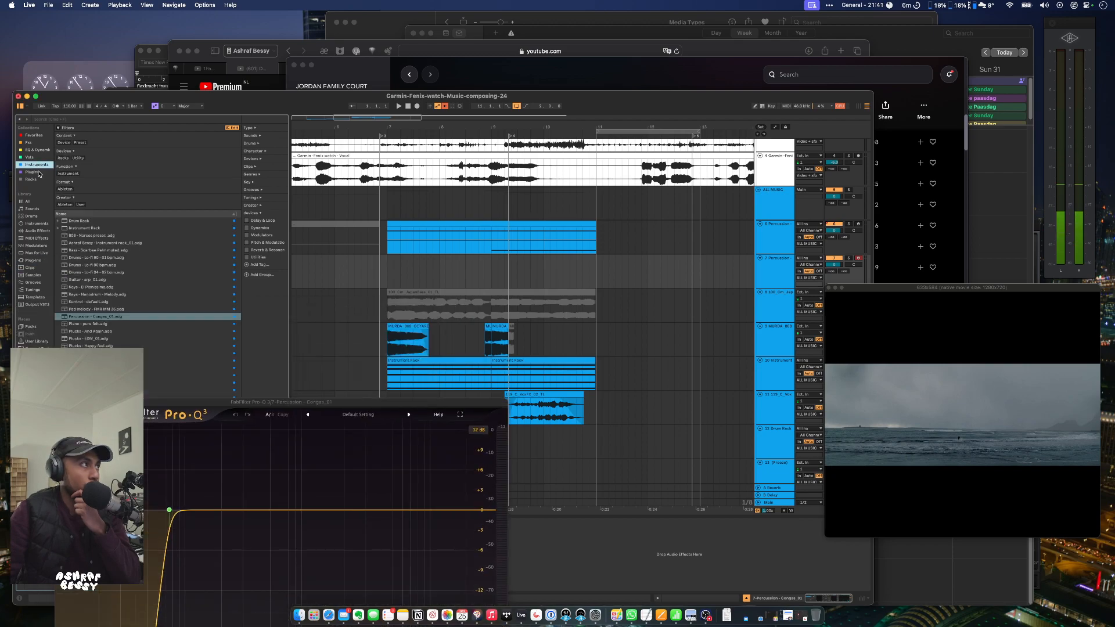
left_click(87, 228)
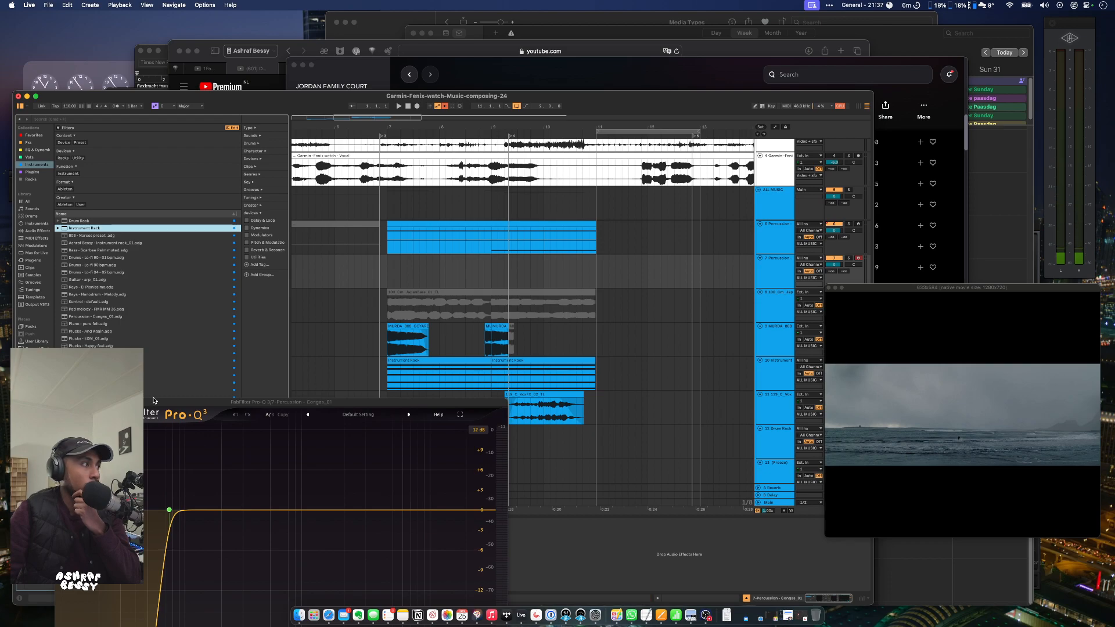
left_click_drag(153, 400, 157, 316)
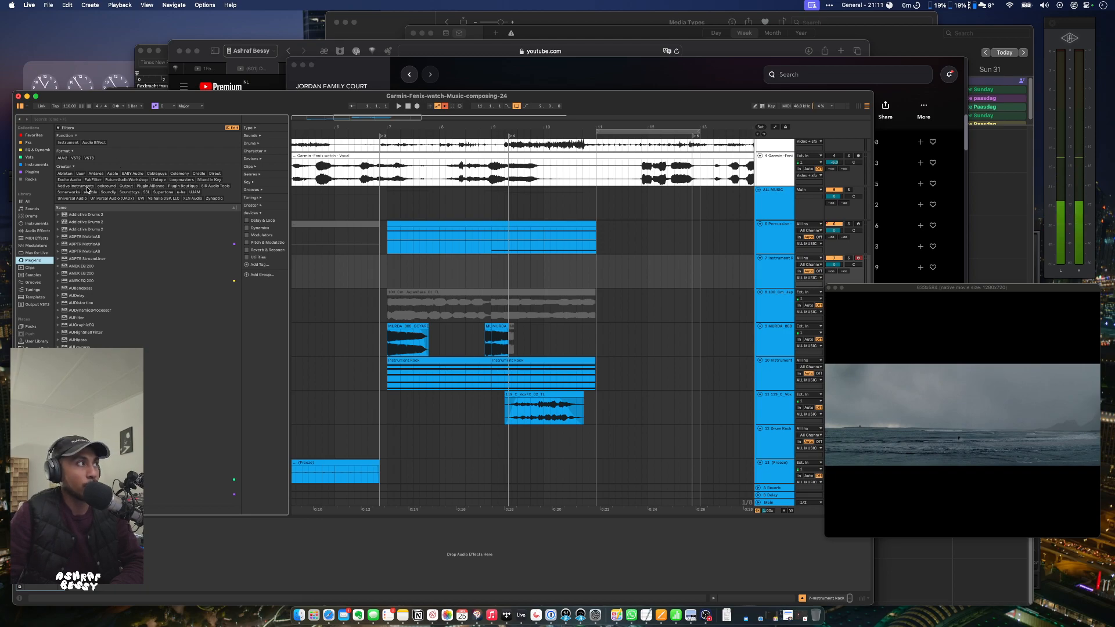
Filter the plug-ins to Native Instruments and load Kontakt 7 into the new Instrument Rack.
left_click(84, 187)
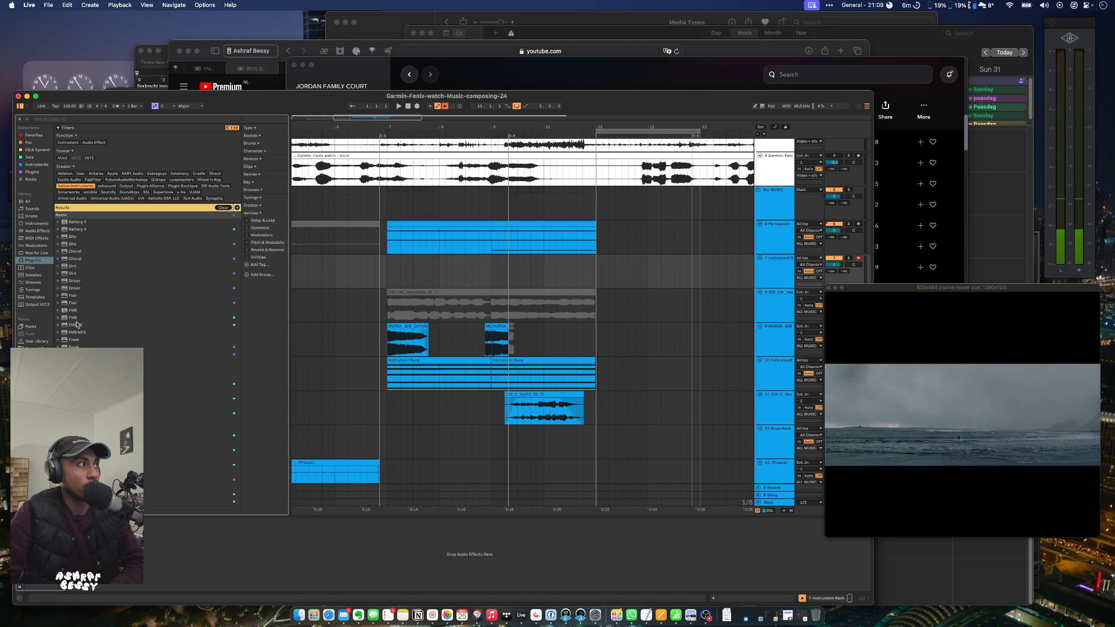
scroll(87, 290, "down", 5)
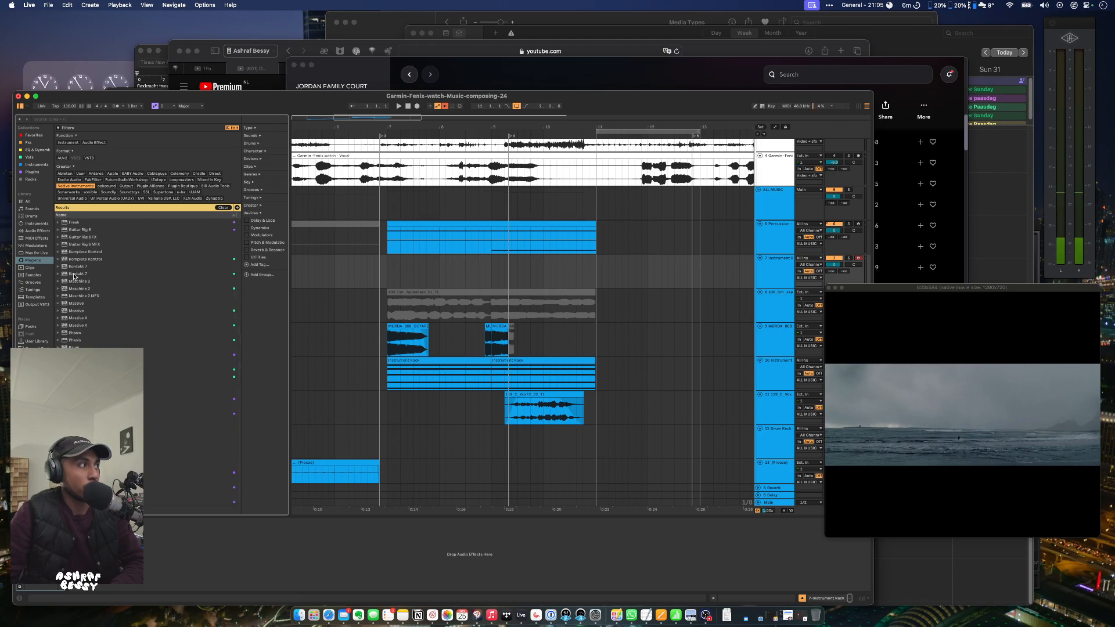
scroll(90, 318, "up", 3)
scroll(146, 284, "down", 3)
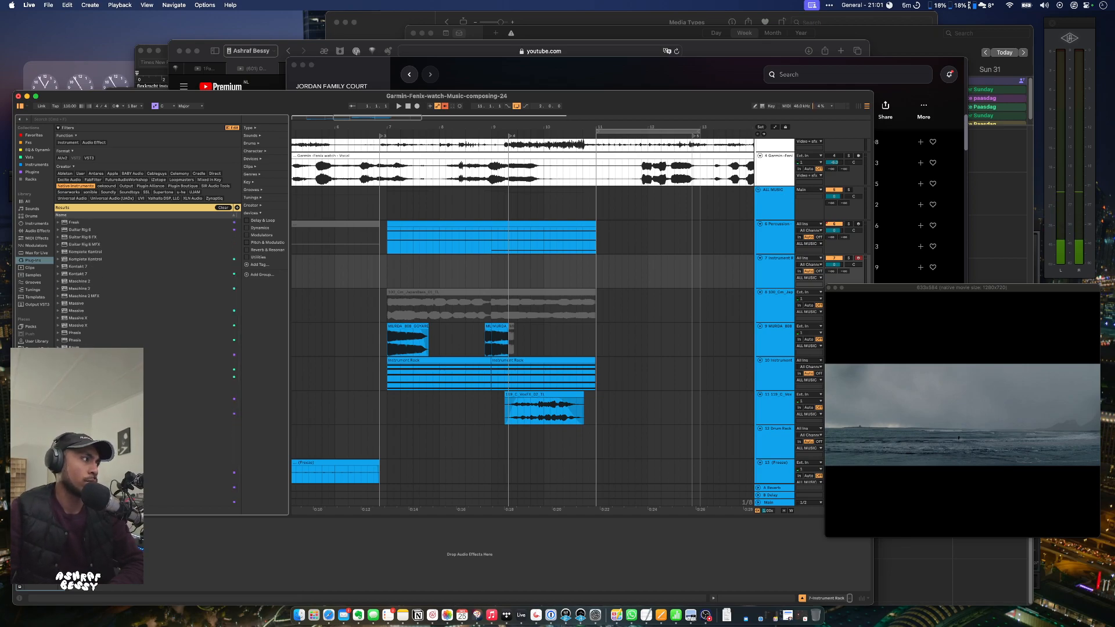
scroll(101, 346, "up", 3)
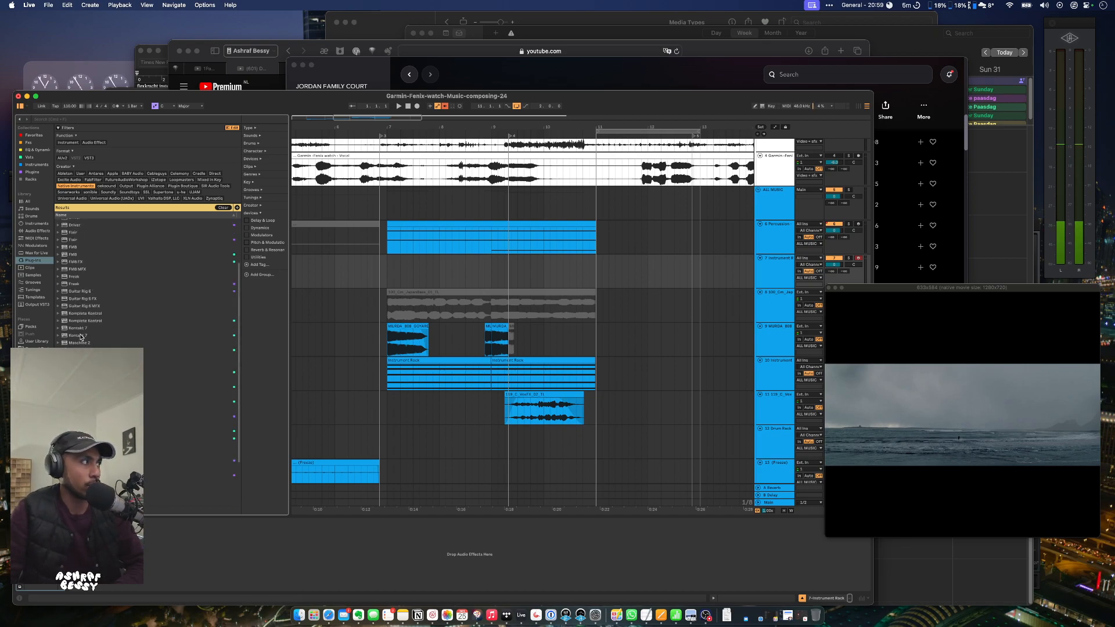
left_click(81, 335)
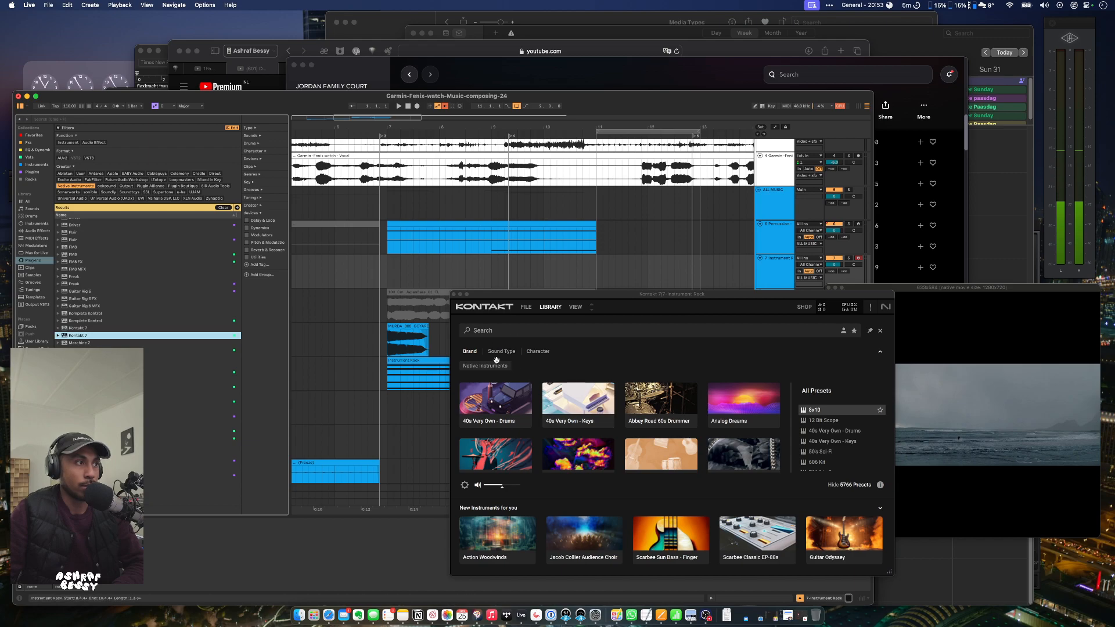
Filter the Kontakt library to Native Instruments, search for "perc" and load Session Percussionist.
left_click(484, 366)
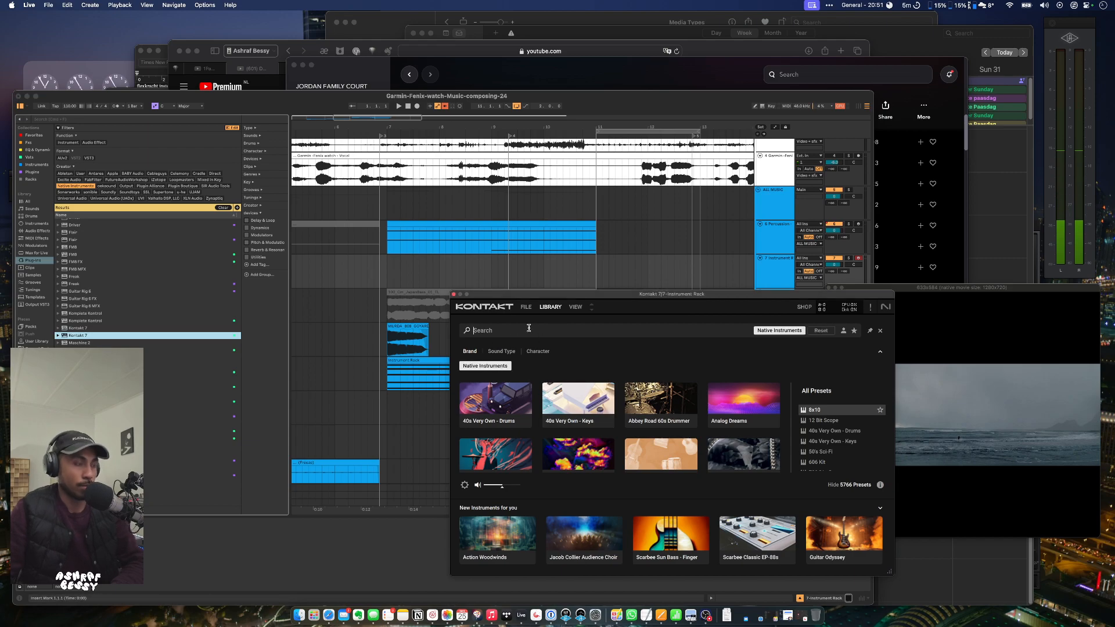
type("per")
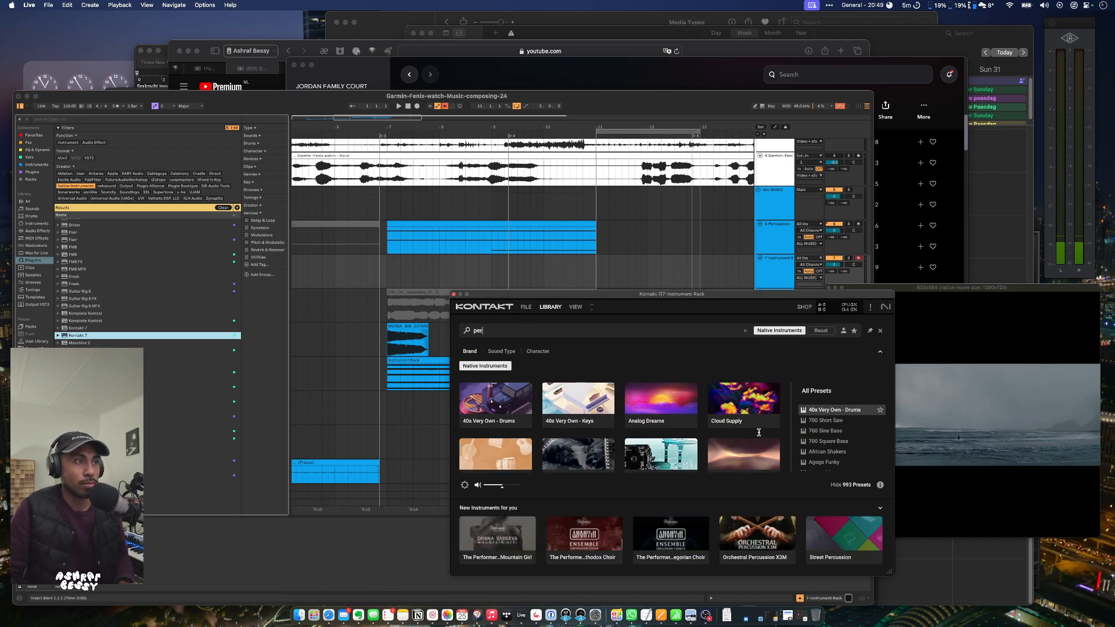
scroll(621, 440, "down", 5)
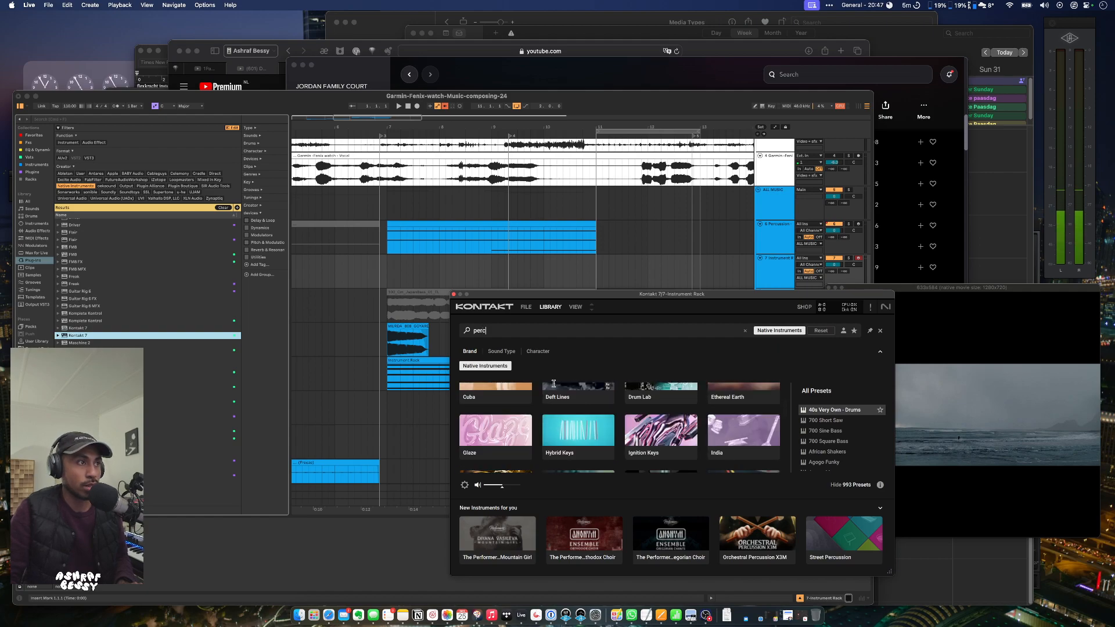
scroll(633, 423, "down", 10)
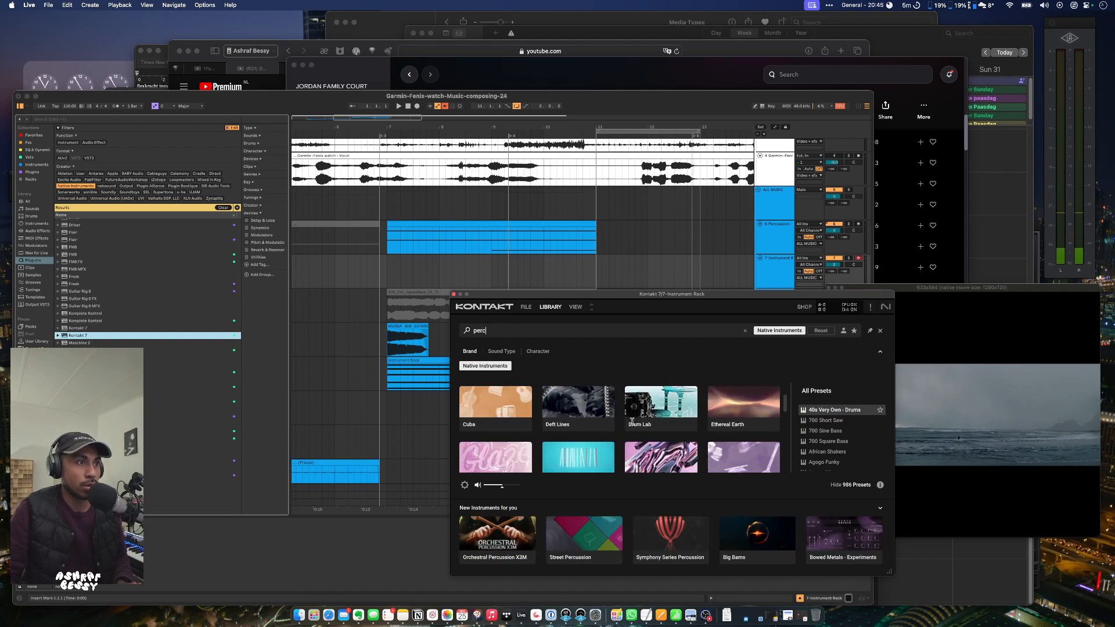
scroll(641, 427, "down", 2)
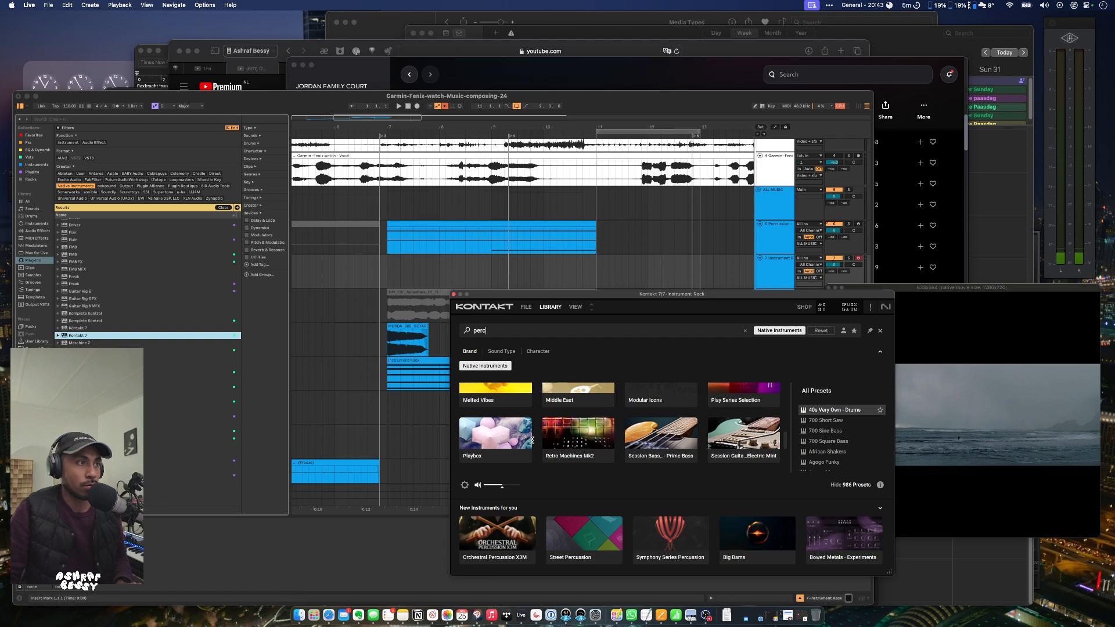
scroll(533, 440, "up", 5)
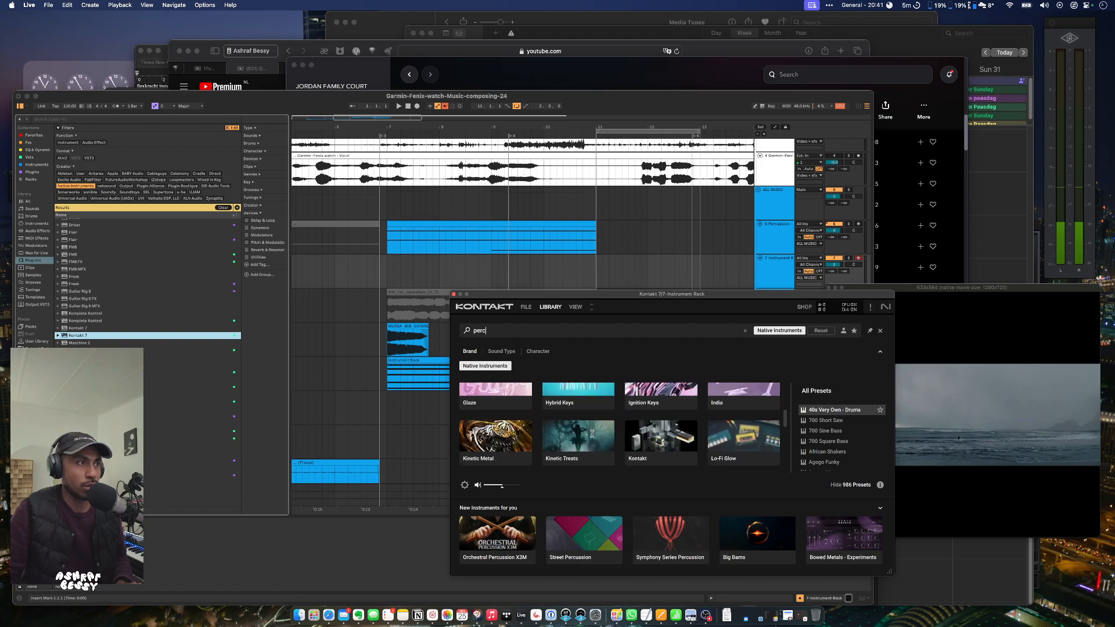
scroll(527, 397, "down", 8)
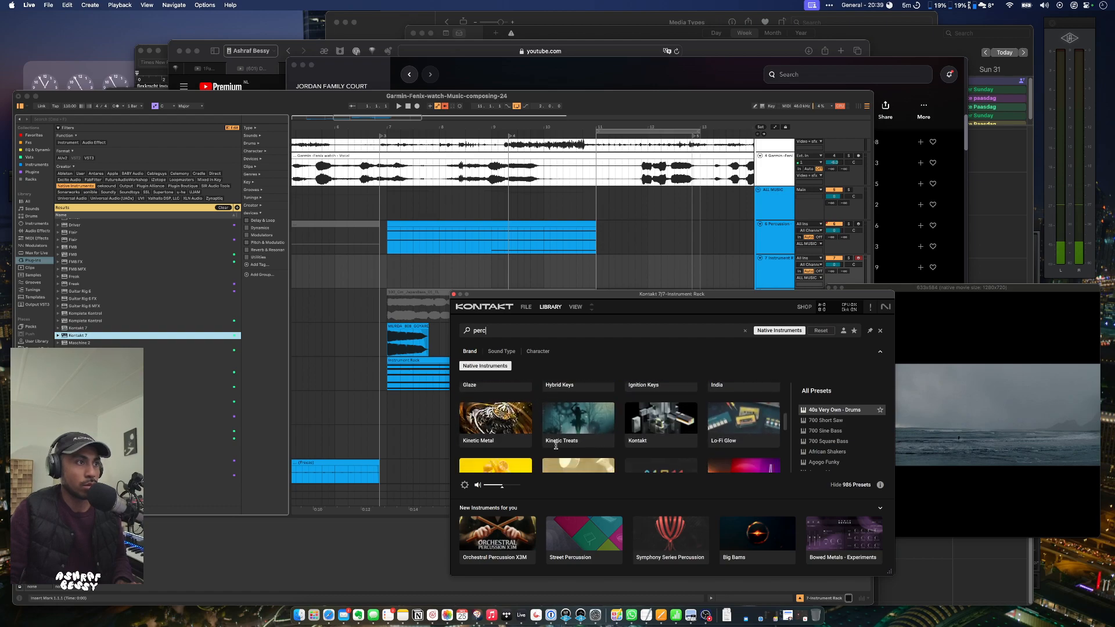
scroll(635, 429, "down", 5)
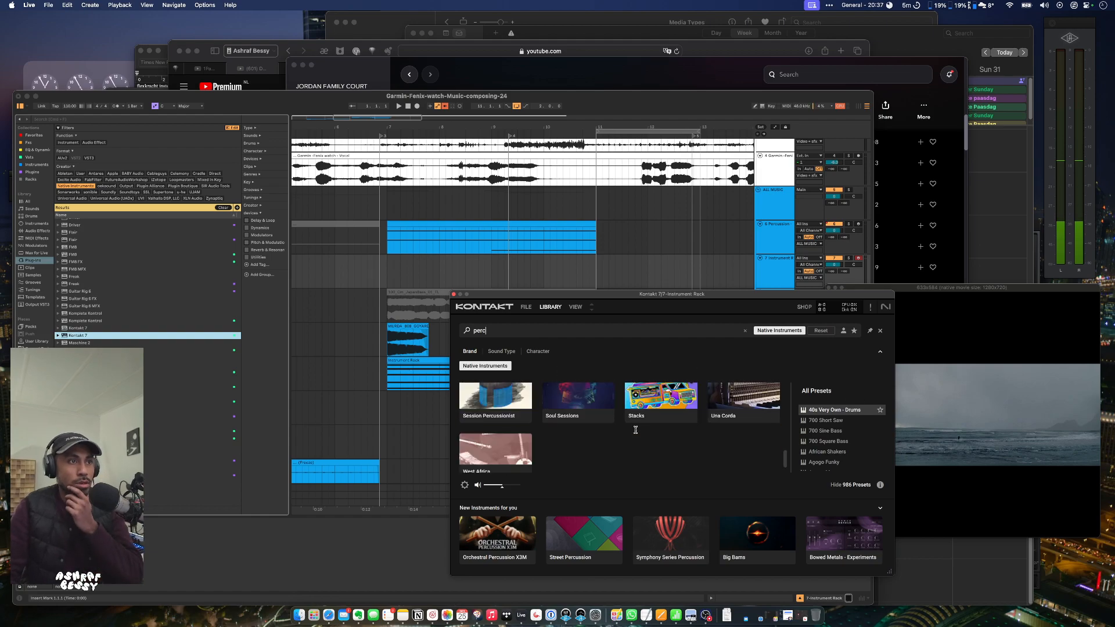
left_click(497, 432)
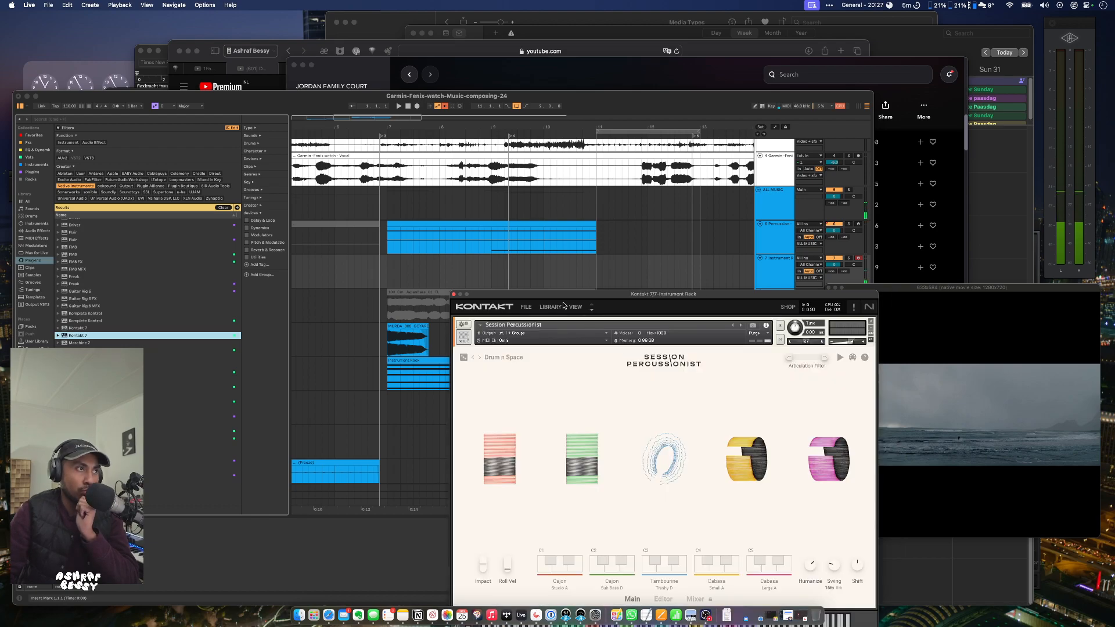
Open Session Percussionist's ensemble presets and audition Big Busyness, The Big Bang and Good Energy.
left_click(506, 358)
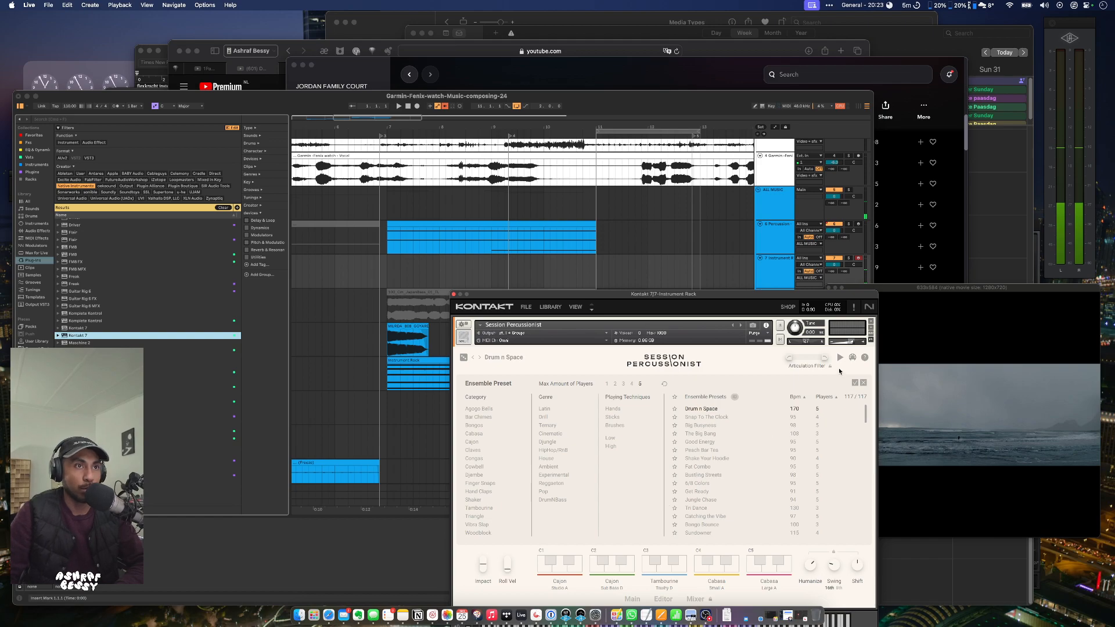
left_click(703, 425)
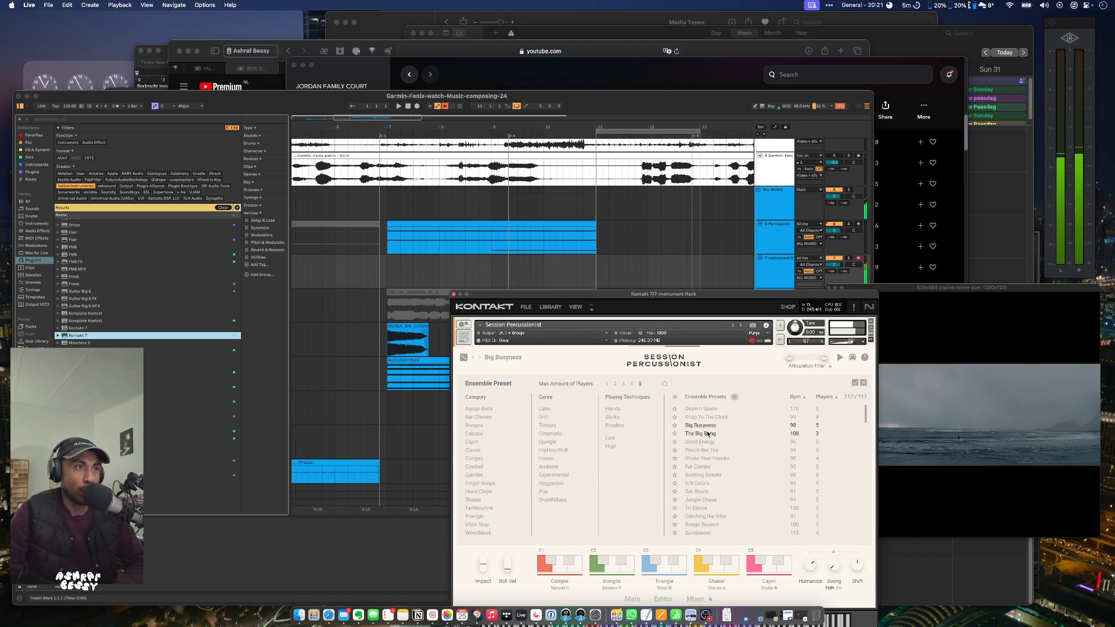
left_click(705, 433)
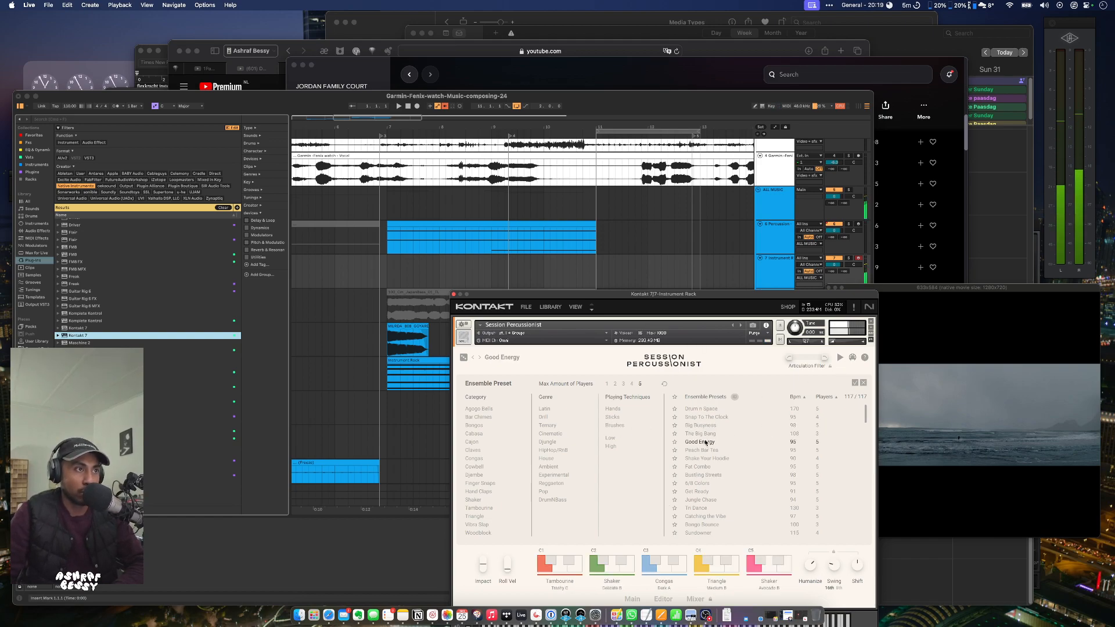
left_click(703, 441)
Filter the ensemble presets to Ambient and Sticks and audition several, including Midnight Backbeat, Hiking Trail and Big Jam.
left_click(550, 467)
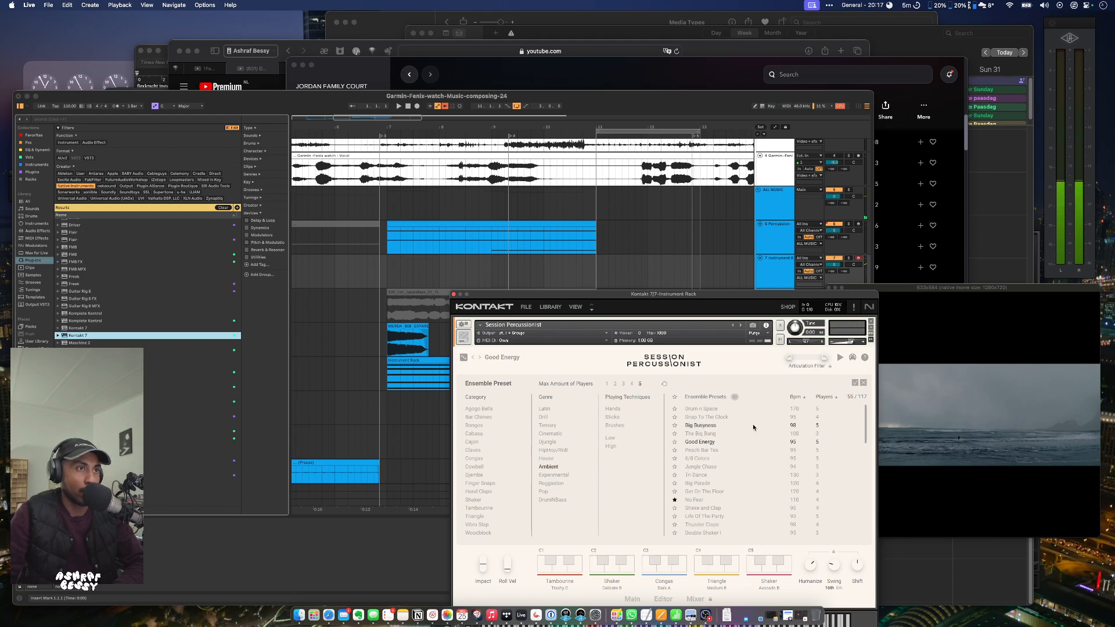
left_click(612, 417)
left_click(694, 450)
left_click(703, 467)
left_click(709, 476)
left_click(709, 484)
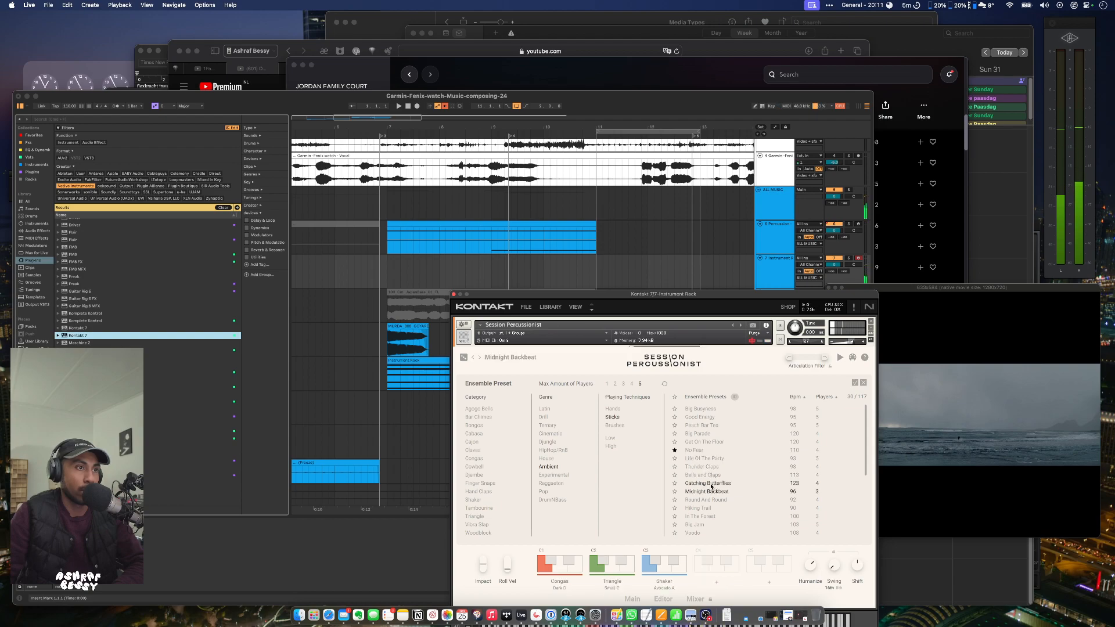
left_click(697, 509)
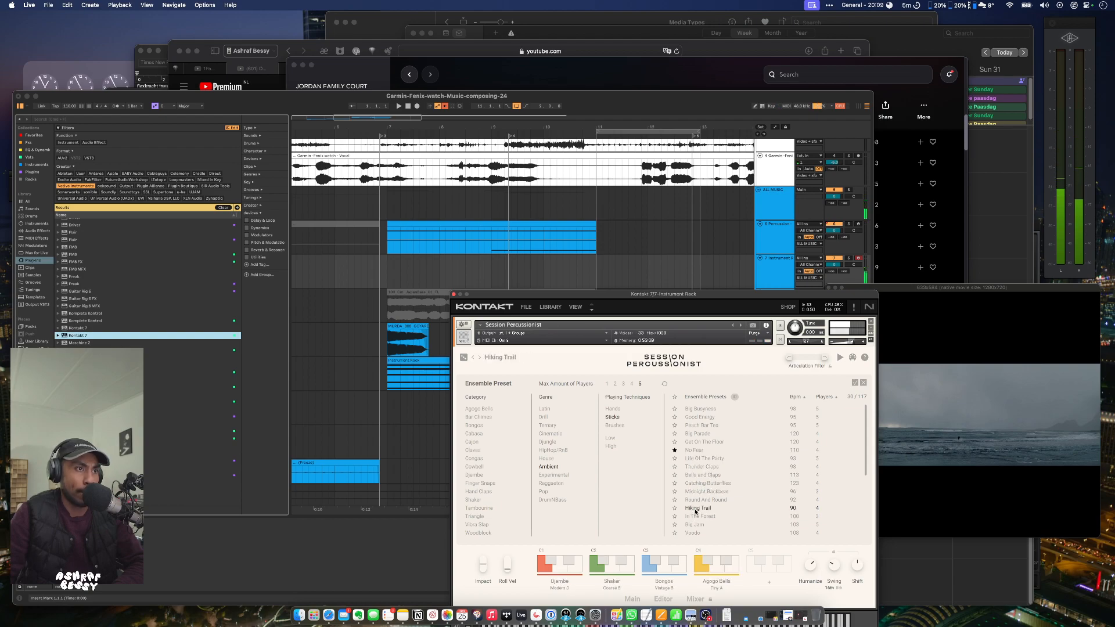
left_click(699, 532)
left_click(697, 525)
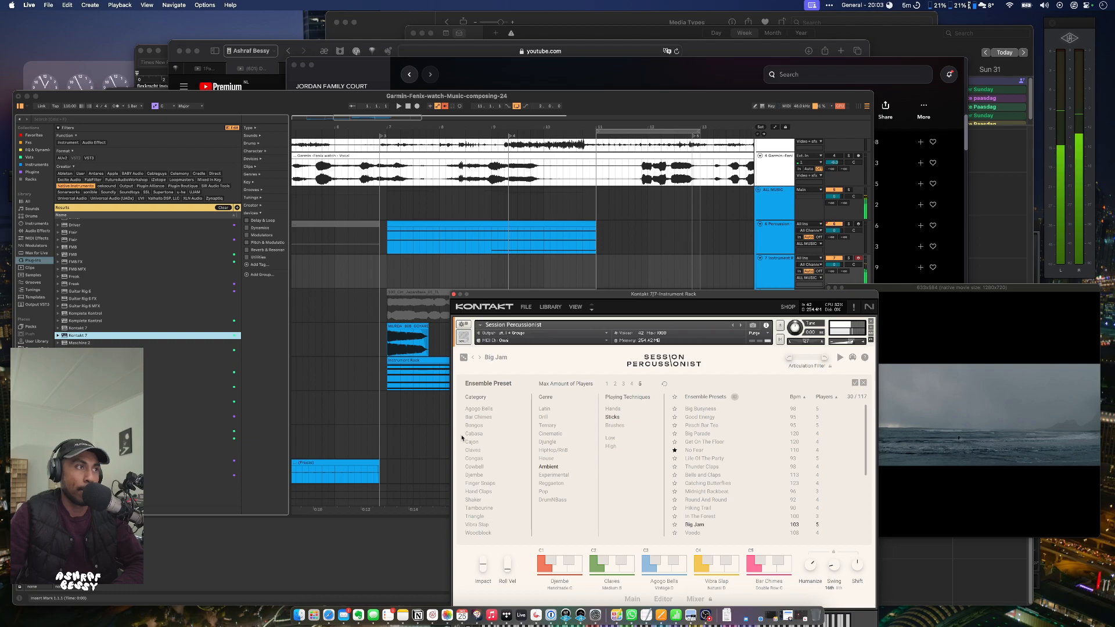
Filter the ensemble presets to Vibra Slap, audition Big Parade and try limiting the maximum amount of players to 2 and 1.
left_click(485, 525)
left_click(696, 428)
left_click(707, 410)
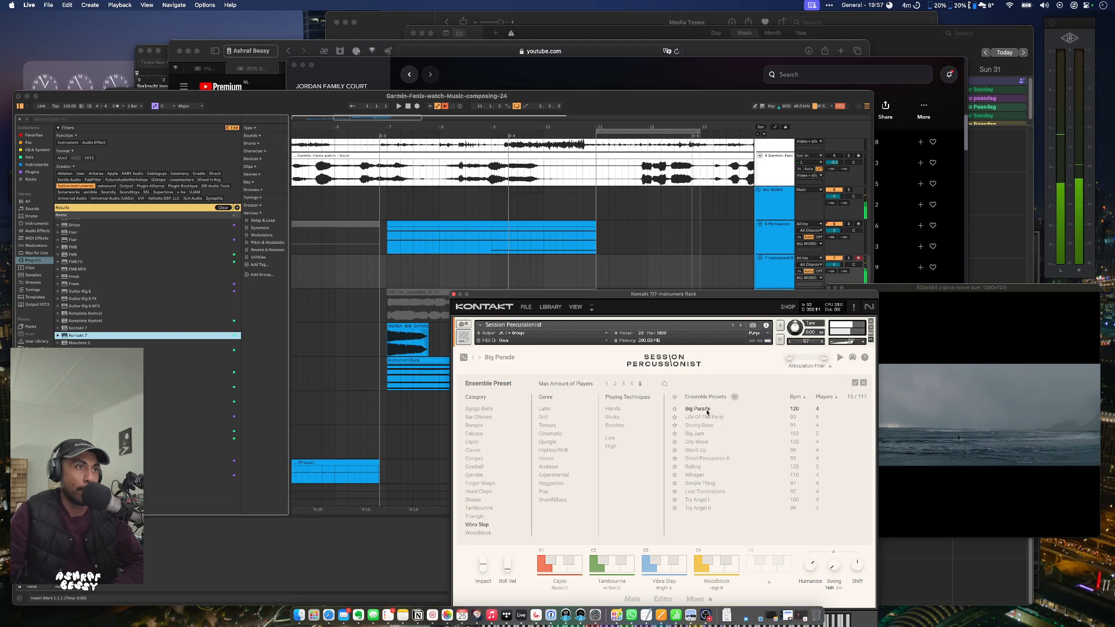
left_click(617, 385)
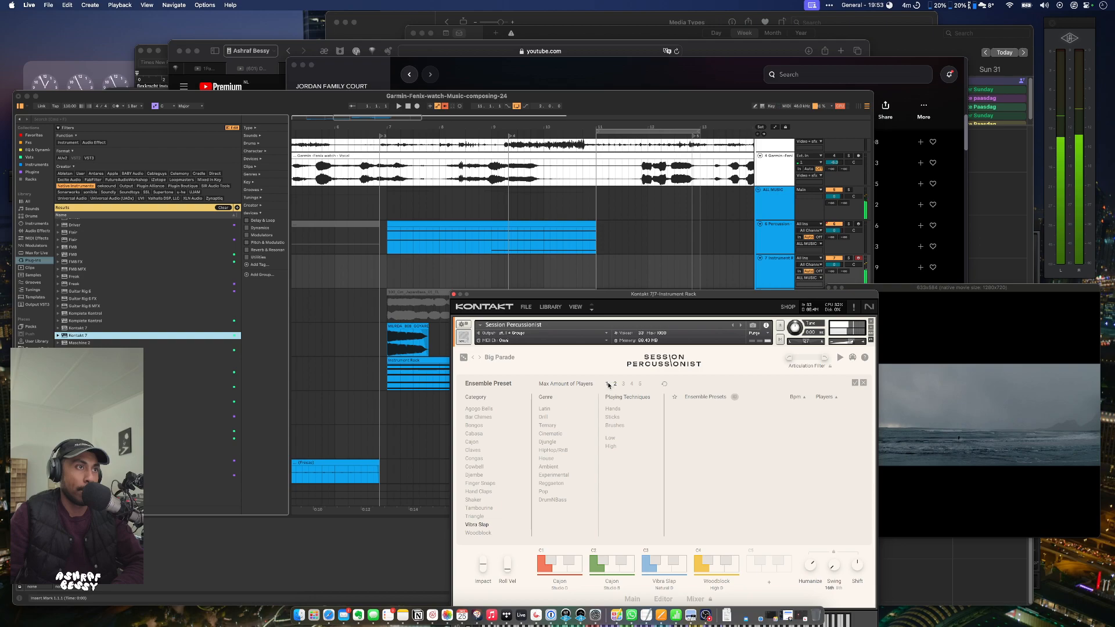
left_click(607, 384)
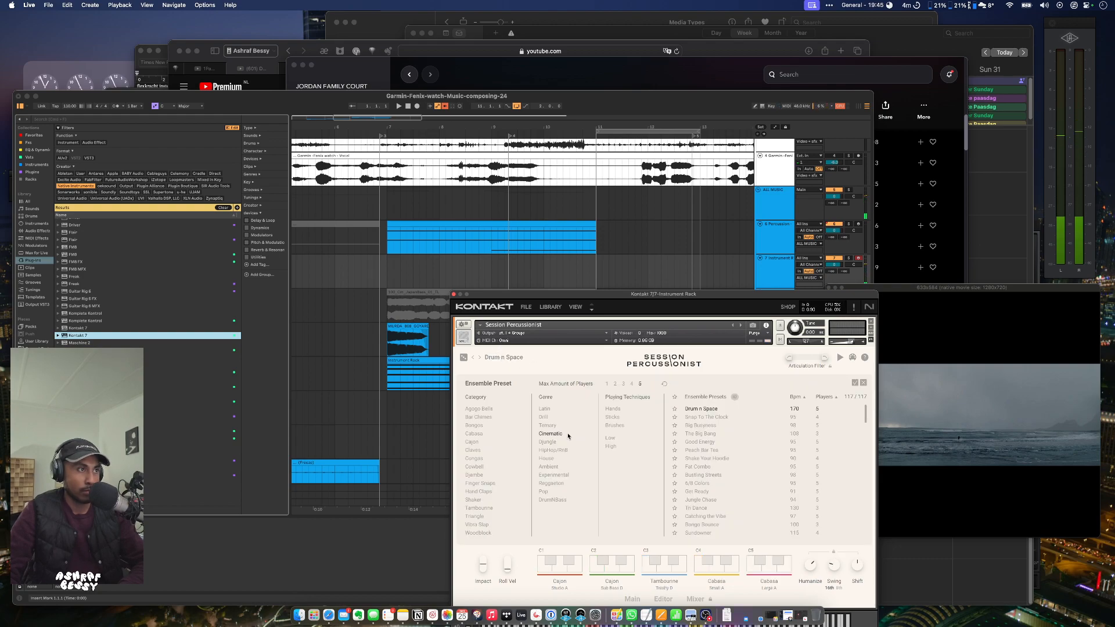
Filter the ensemble presets to Cowbell, audition several, including Wait For The Drop and Traditional Dance, and load Rolling.
left_click(548, 466)
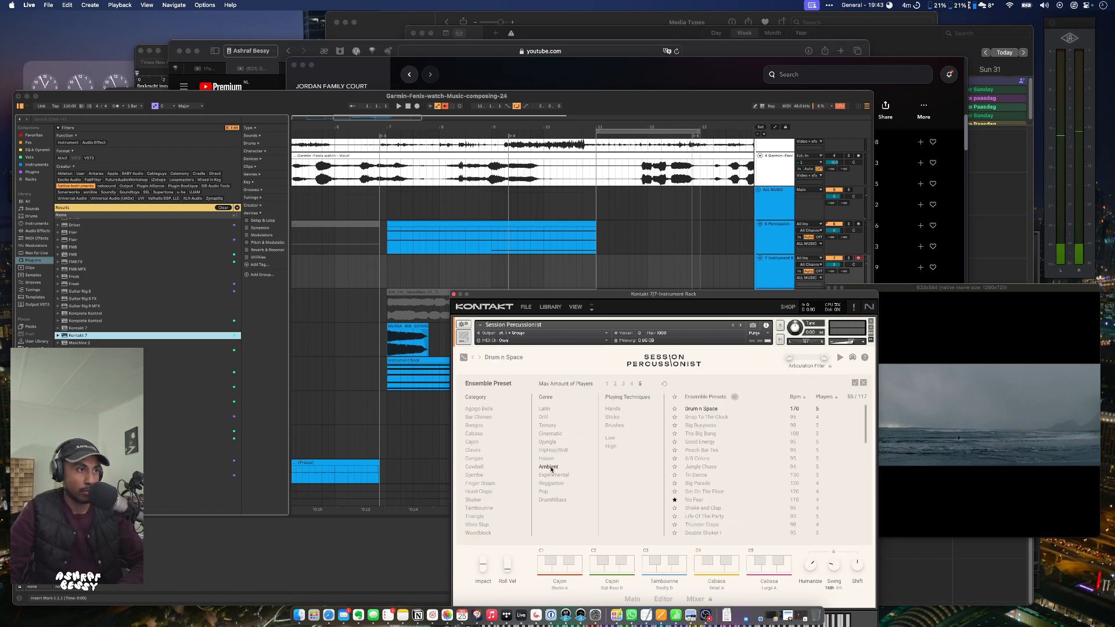
left_click(480, 468)
left_click(691, 434)
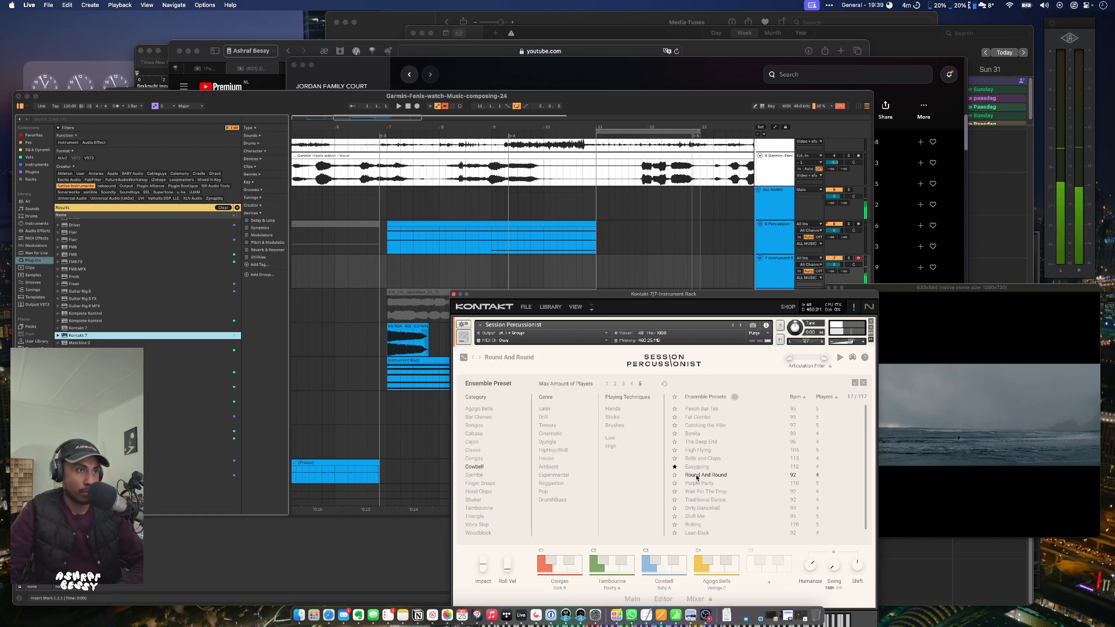
left_click(705, 492)
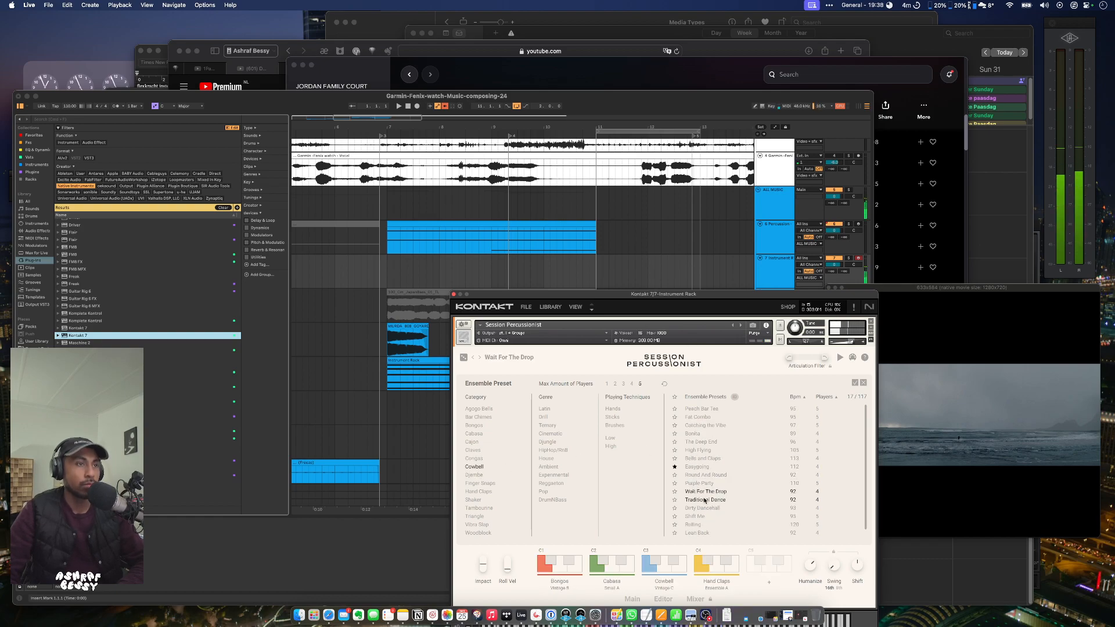
left_click(705, 501)
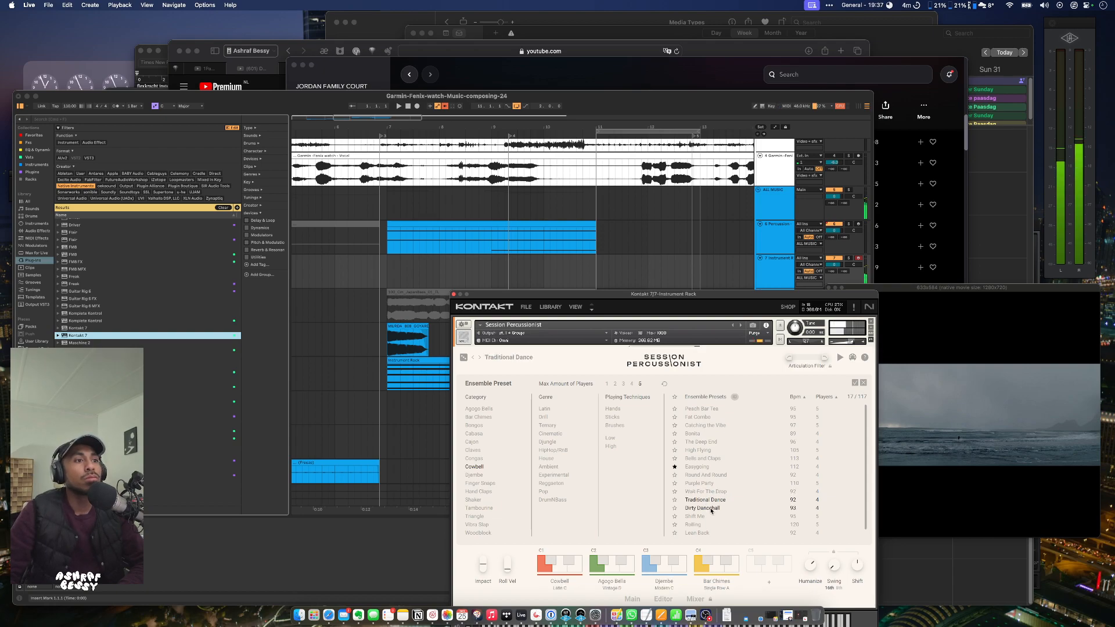
left_click(700, 516)
left_click(699, 525)
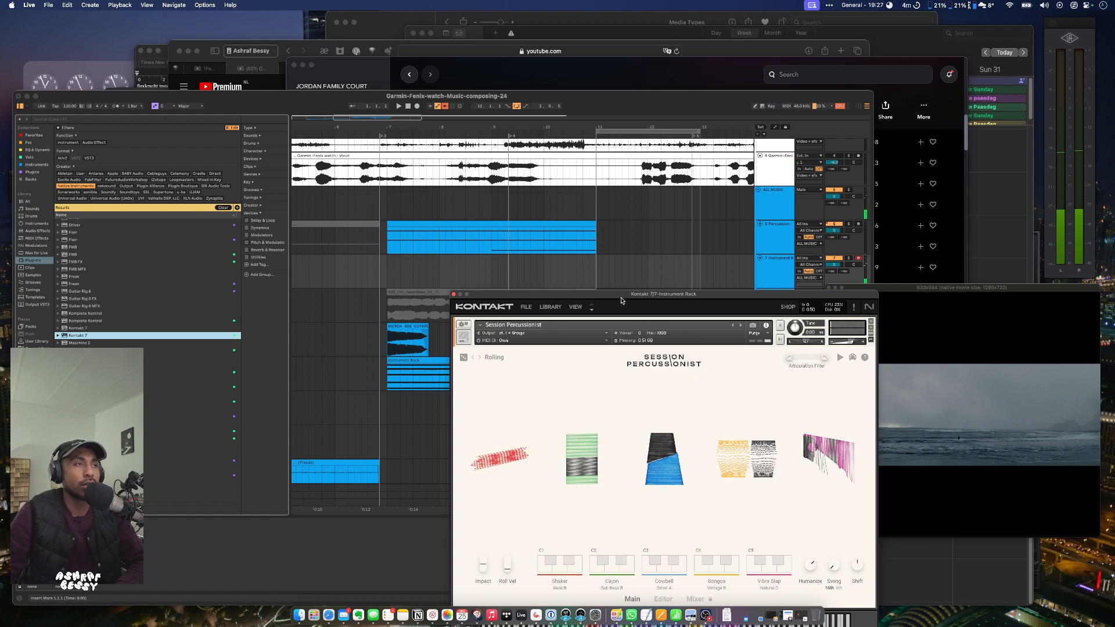
left_click(598, 274)
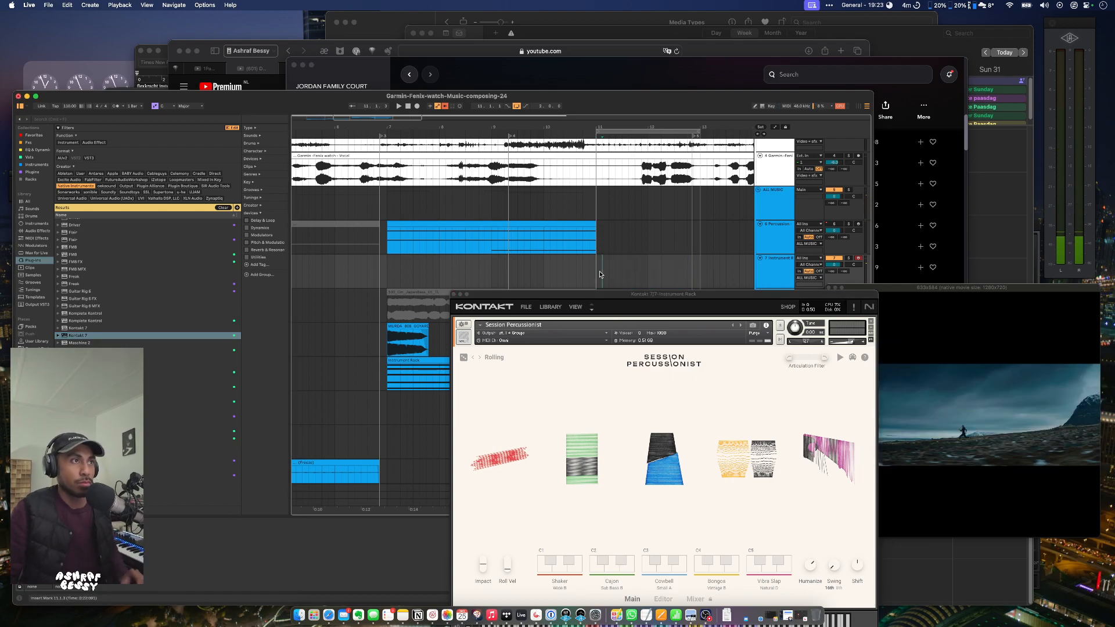
double_click(599, 272)
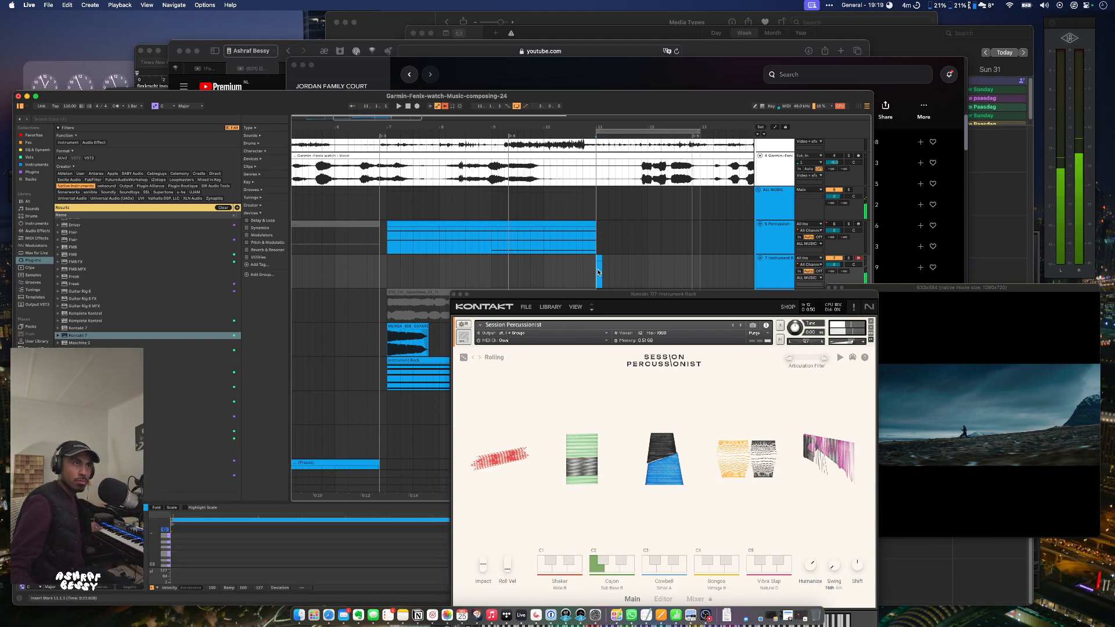
key("Delete")
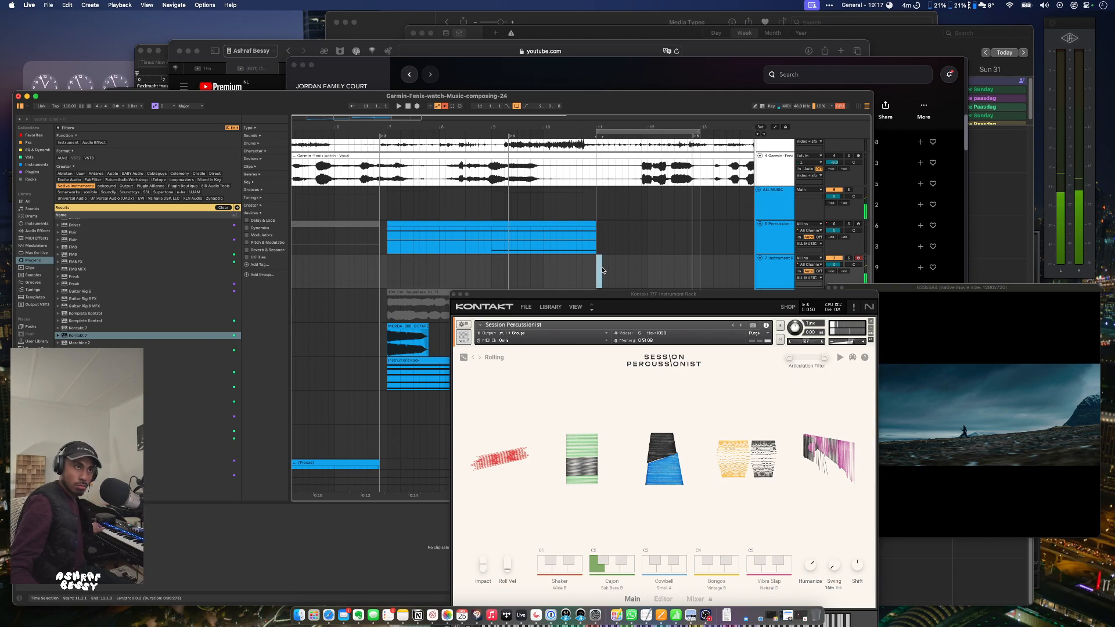
Create a MIDI clip from bar 11 to just short of bar 13 on the Session Percussionist track and give it a long sustained note.
left_click_drag(602, 270, 692, 268)
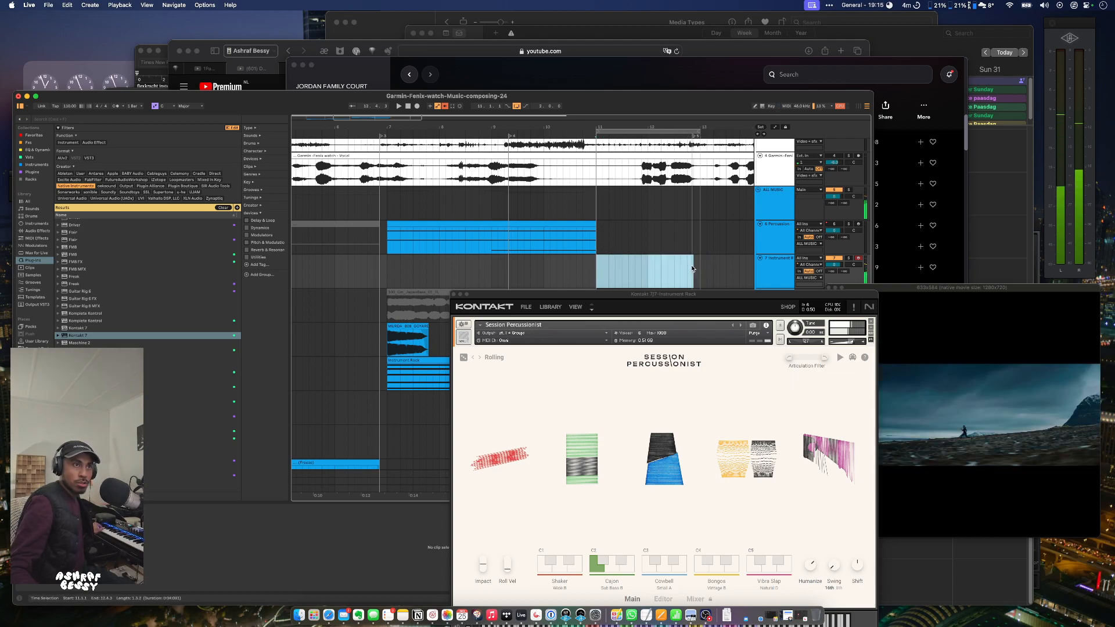
key("super+shift+m")
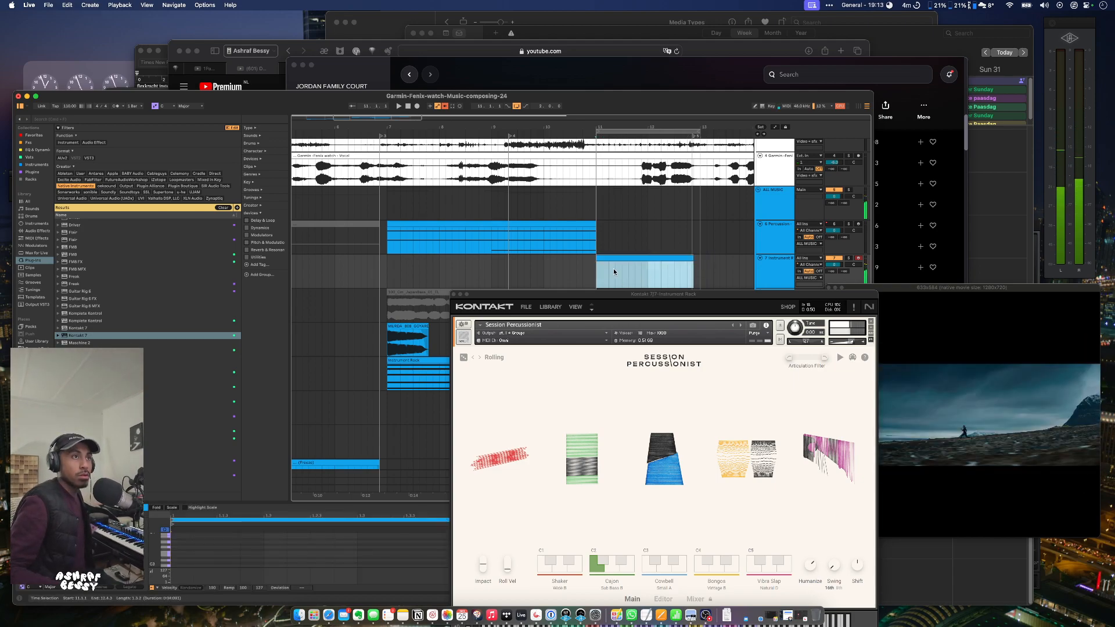
scroll(186, 552, "up", 10)
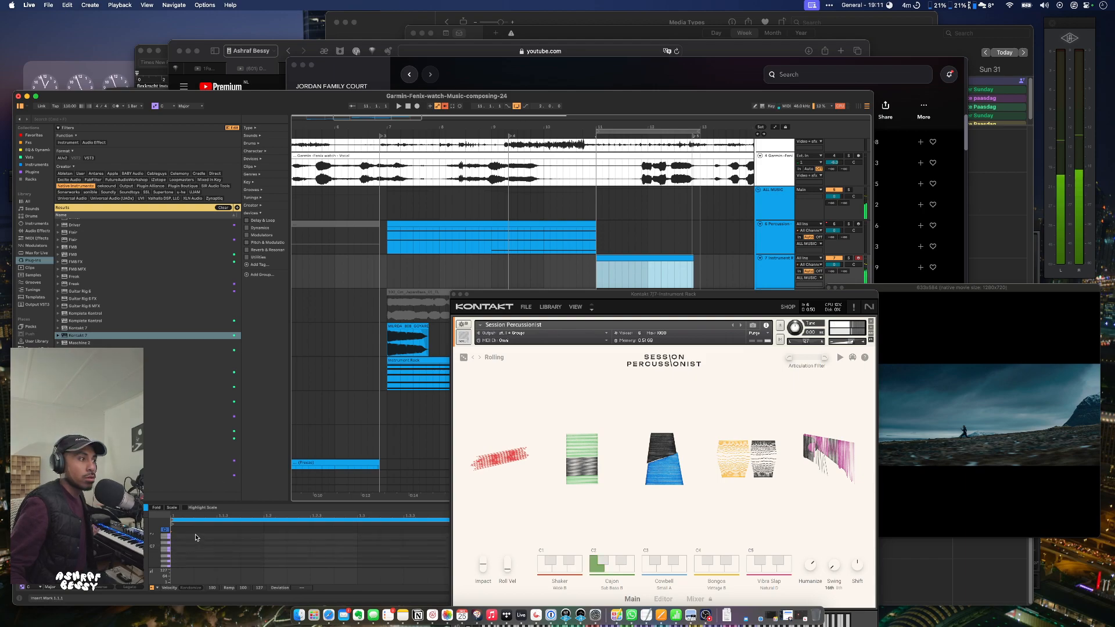
left_click_drag(204, 501, 205, 299)
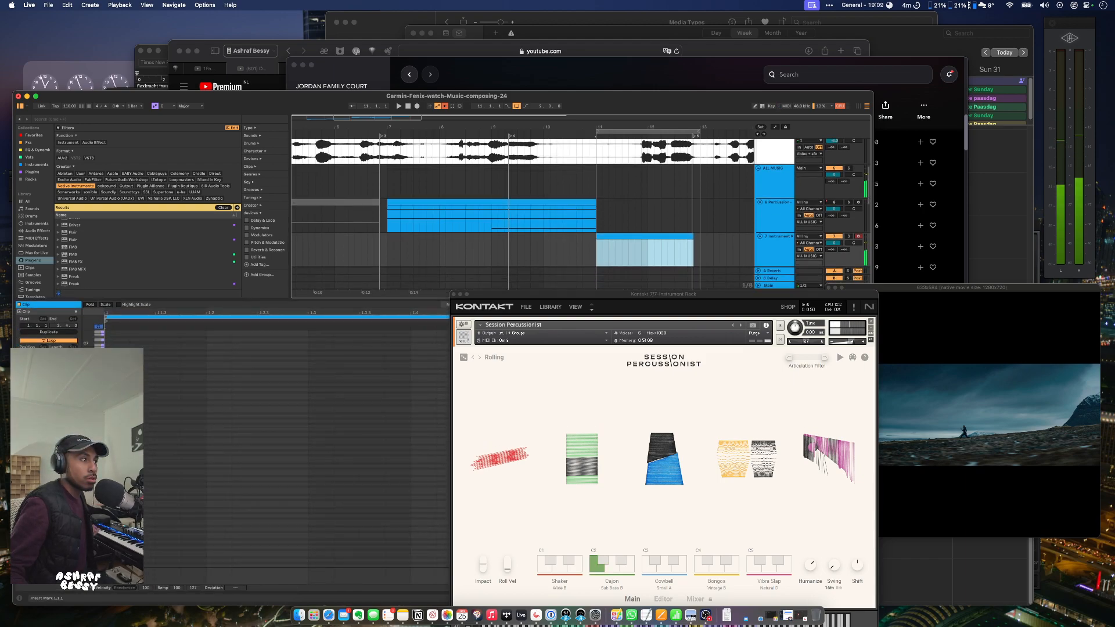
key("Right")
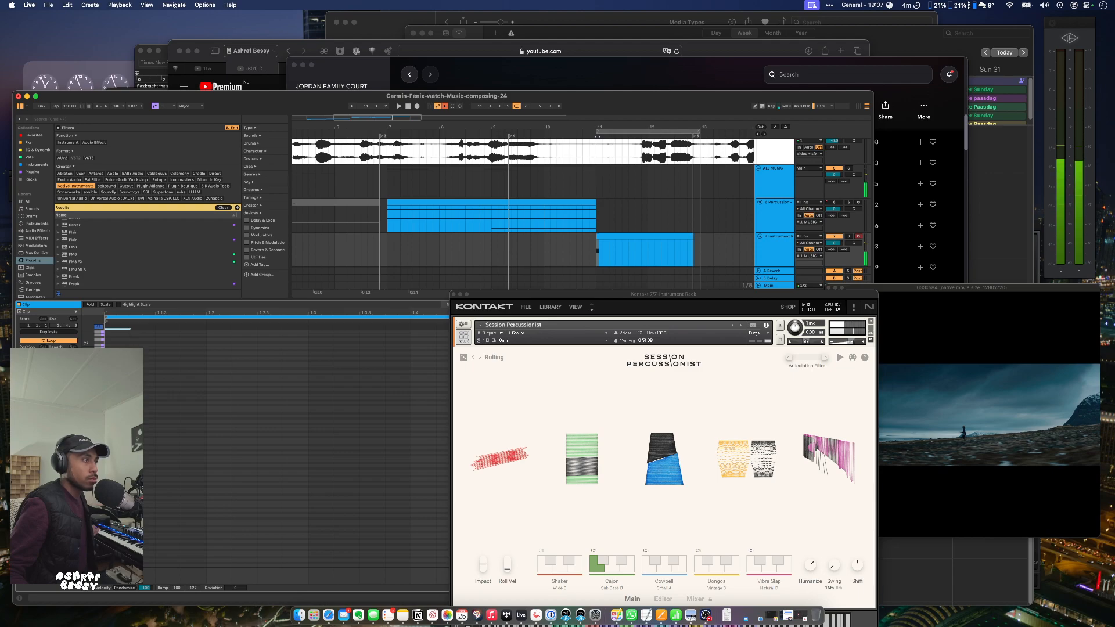
Play the new percussion clip from bar 11 and extend it to two bars, ending at bar 13, with its loop off.
left_click(593, 248)
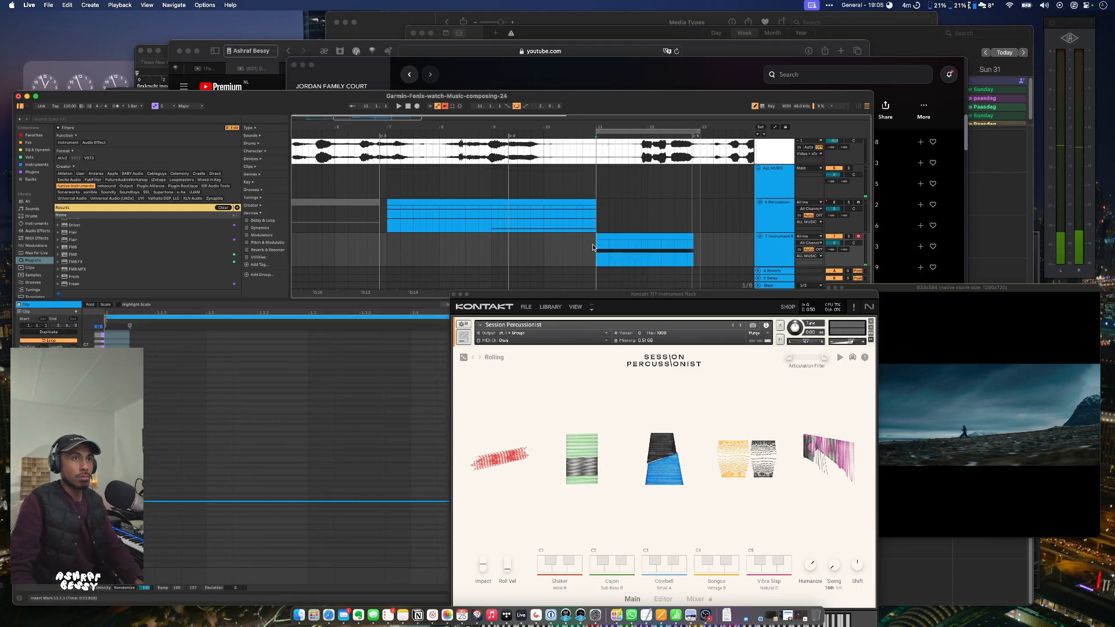
key("space")
scroll(594, 248, "down", 2)
scroll(593, 250, "up", 3)
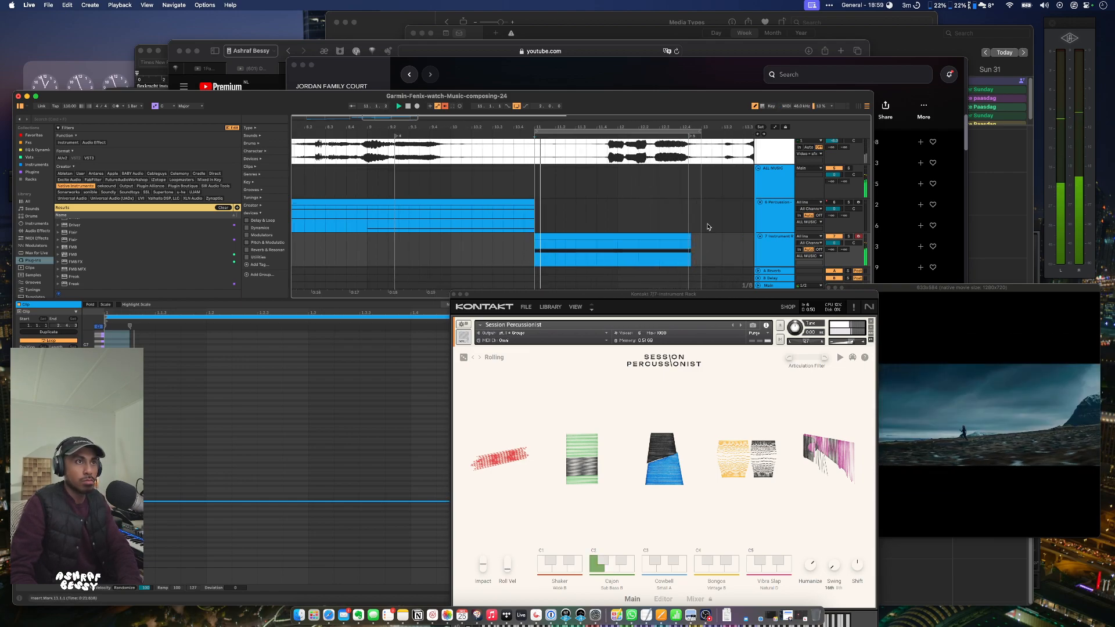
left_click_drag(690, 238, 701, 238)
key("super+z")
key("super+z")
key("super+z")
key("space")
key("space")
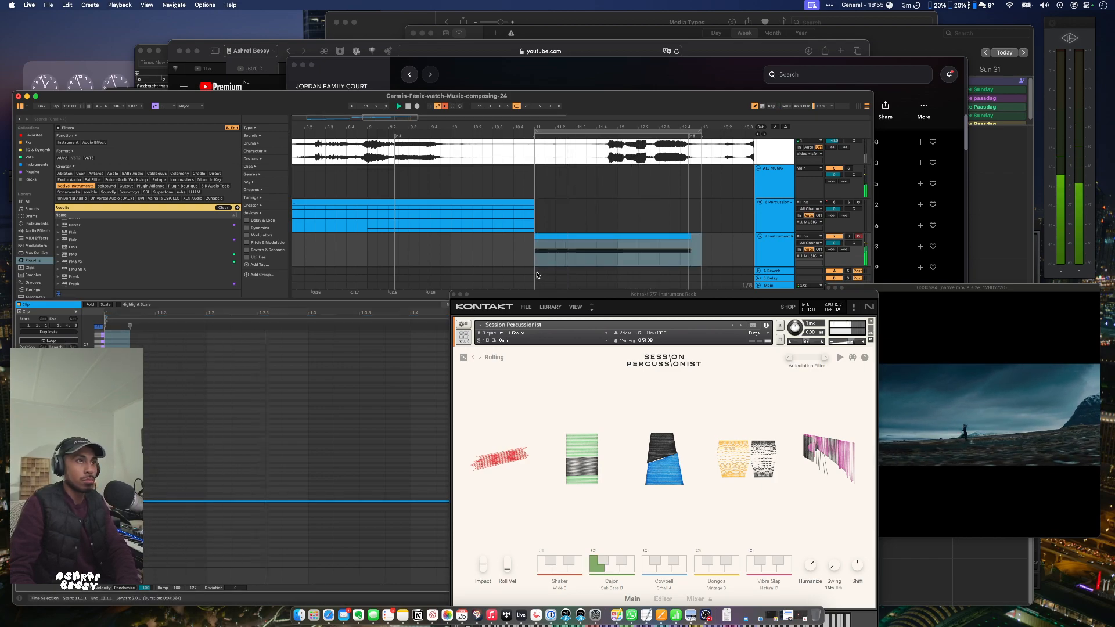
left_click(673, 234)
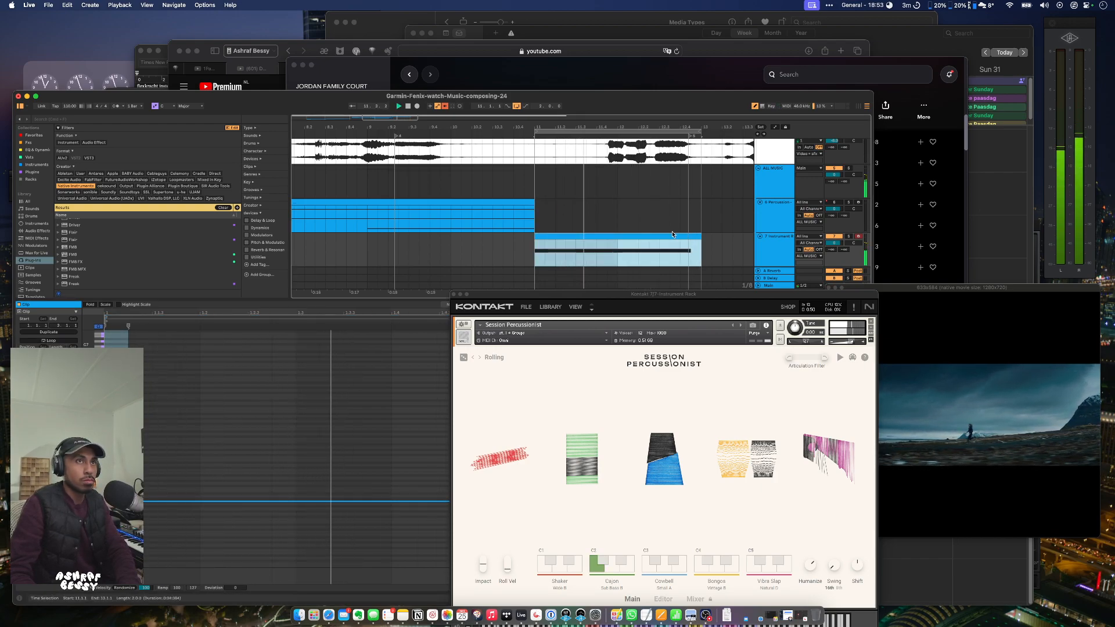
Try a short extra note below the sustained one and play the percussion part from near bar 11 against the video's audio tracks.
double_click(164, 547)
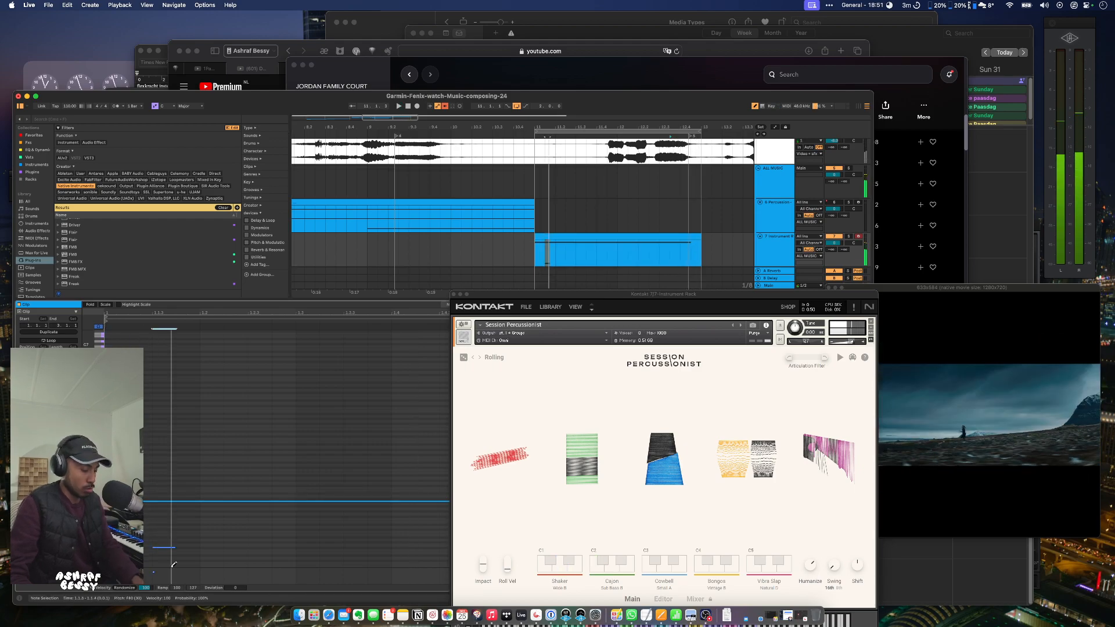
left_click(546, 280)
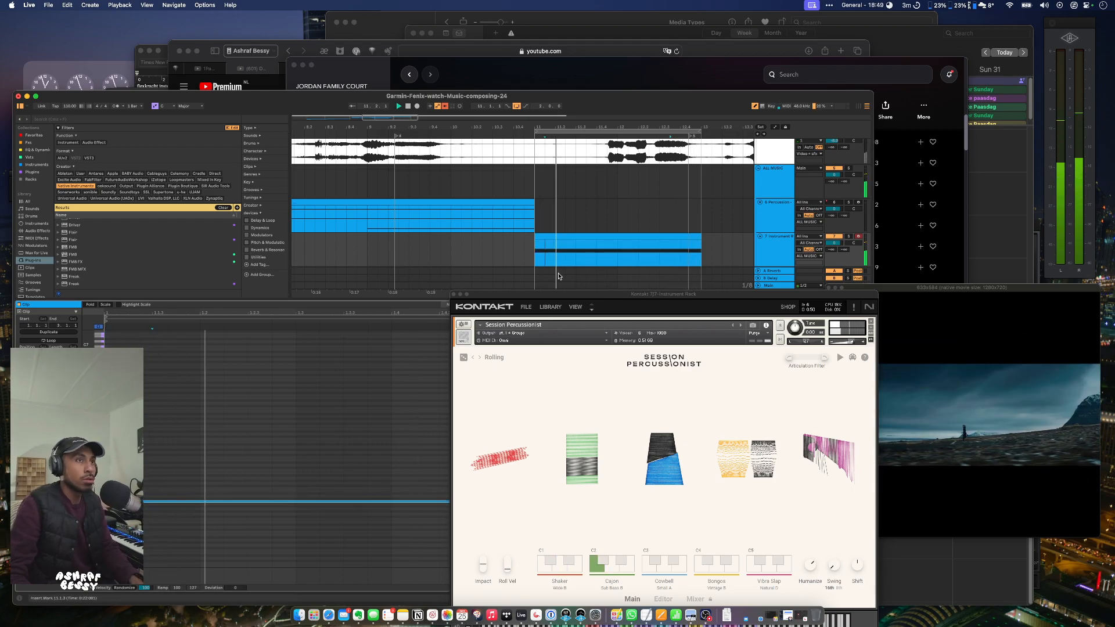
left_click(610, 237)
key("space")
key("space")
scroll(714, 199, "up", 3)
key("space")
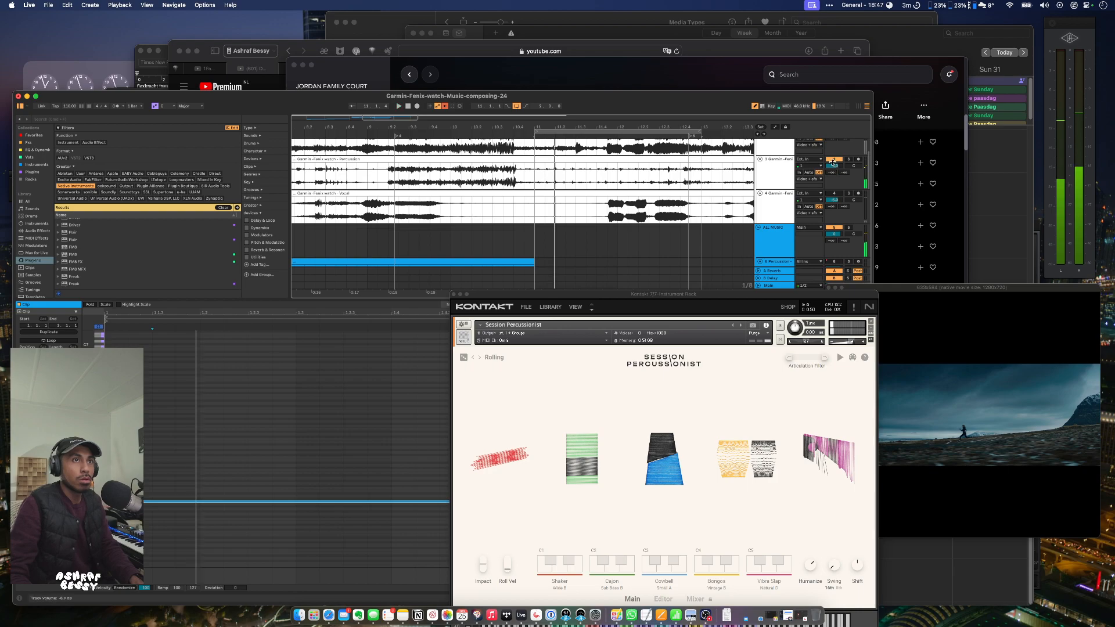
key("space")
Duplicate the percussion Instrument Rack track with its clip and remove the middle sustained note from the copy.
scroll(581, 203, "down", 5)
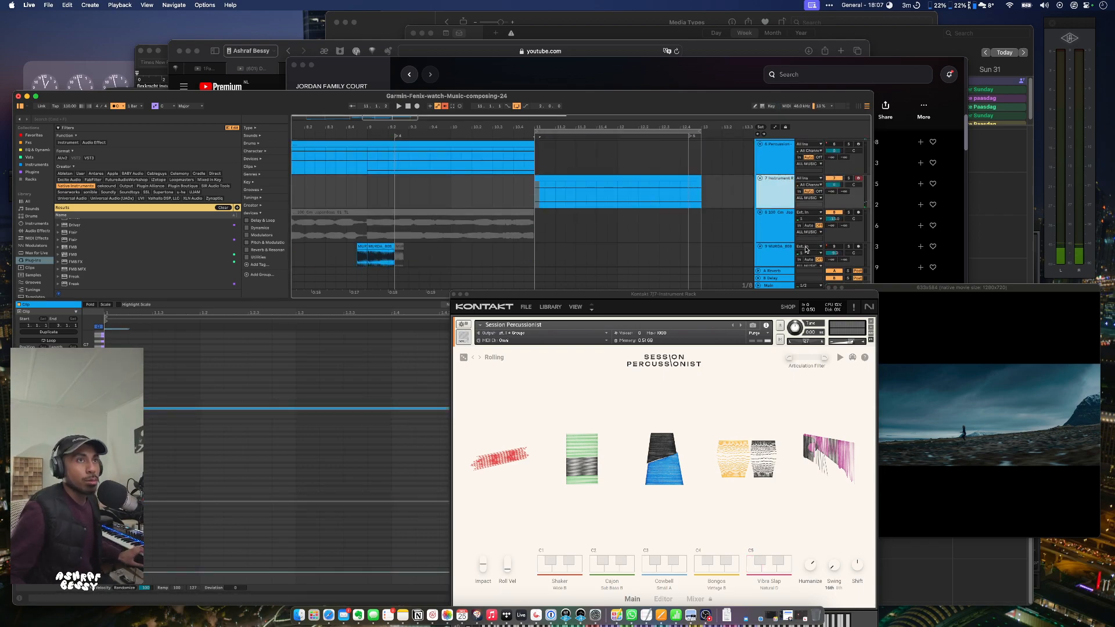
right_click(783, 200)
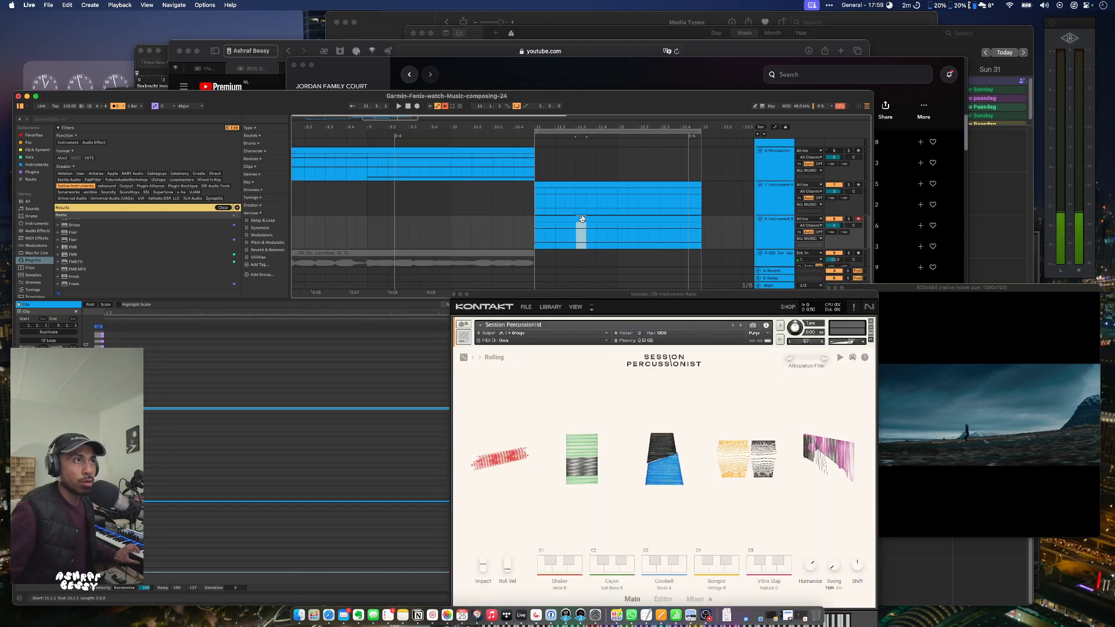
left_click(577, 229)
left_click_drag(340, 440, 323, 534)
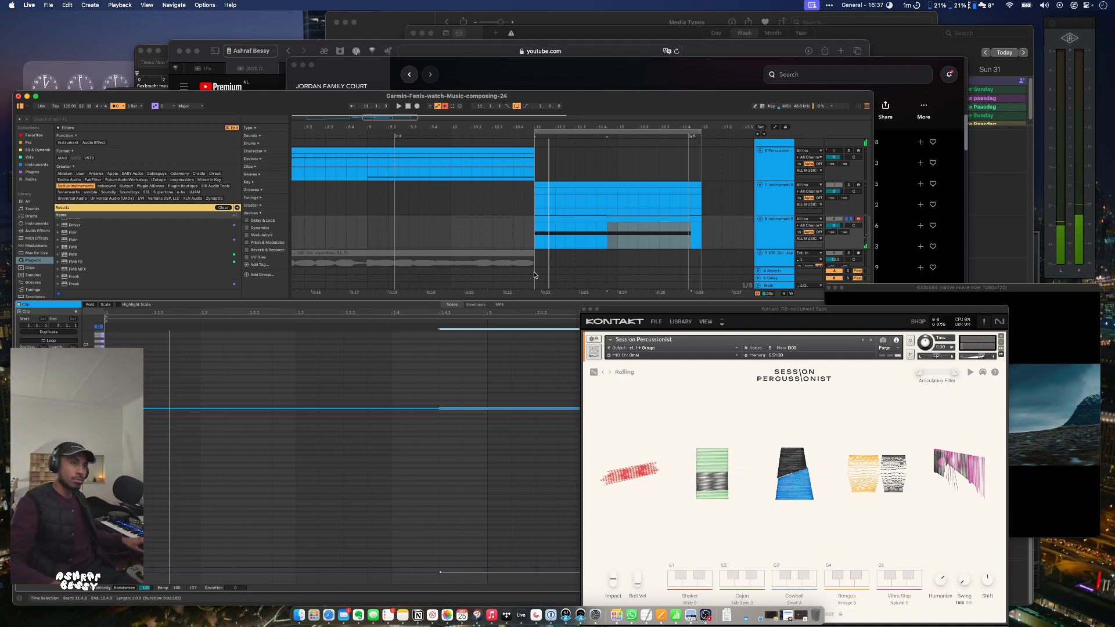
Solo the original percussion track together with its duplicate, play both from bar 11 and close the Kontakt window.
left_click(573, 218)
key("space")
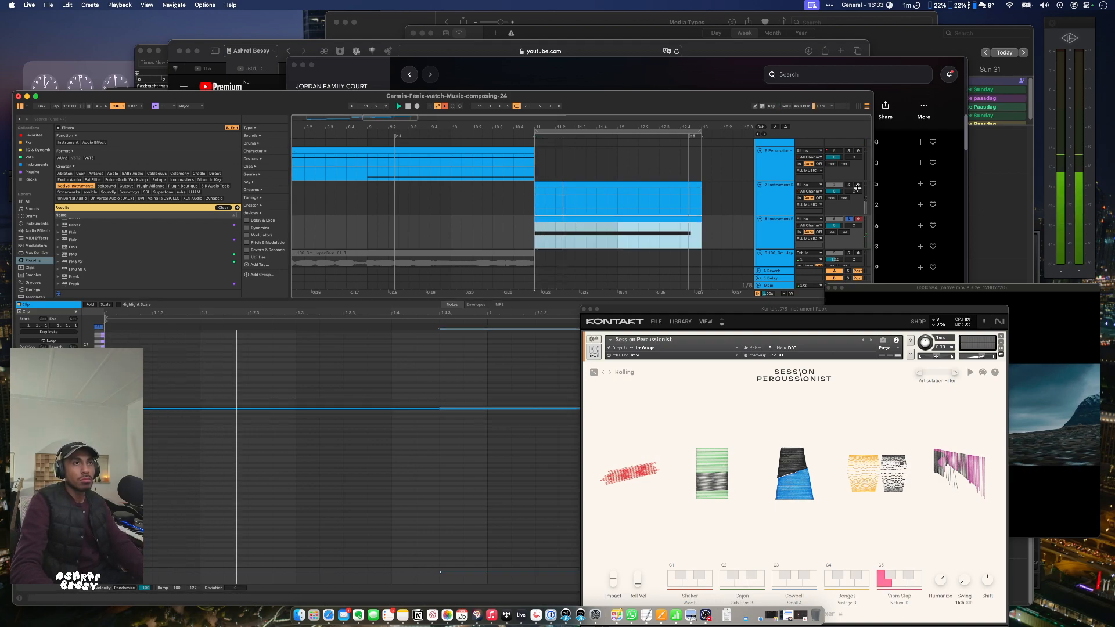
left_click(752, 192)
left_click(594, 217)
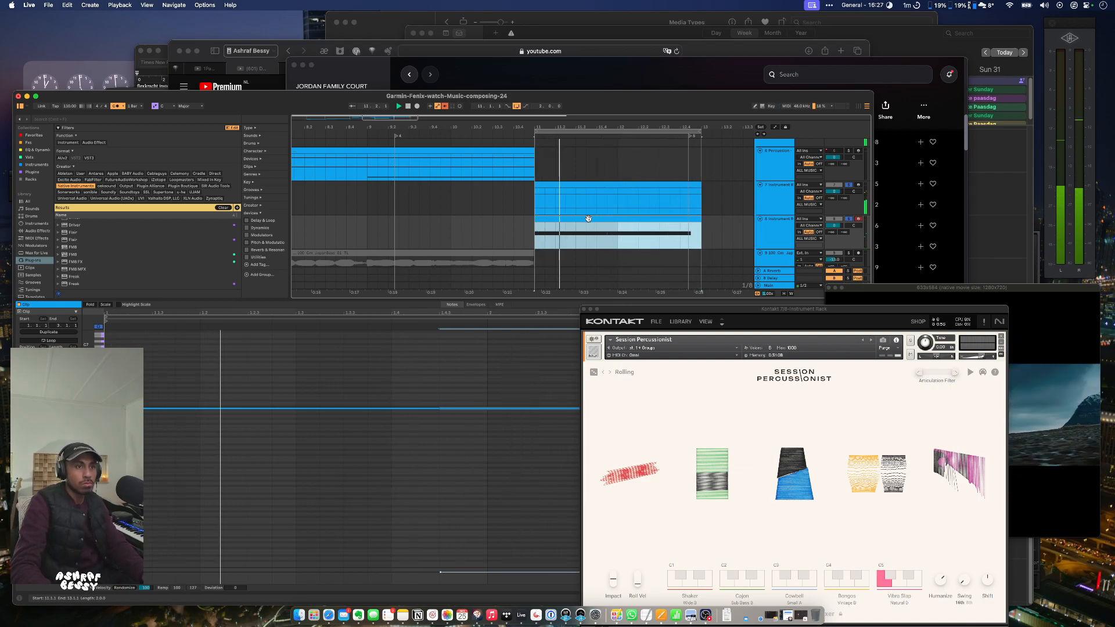
left_click(584, 309)
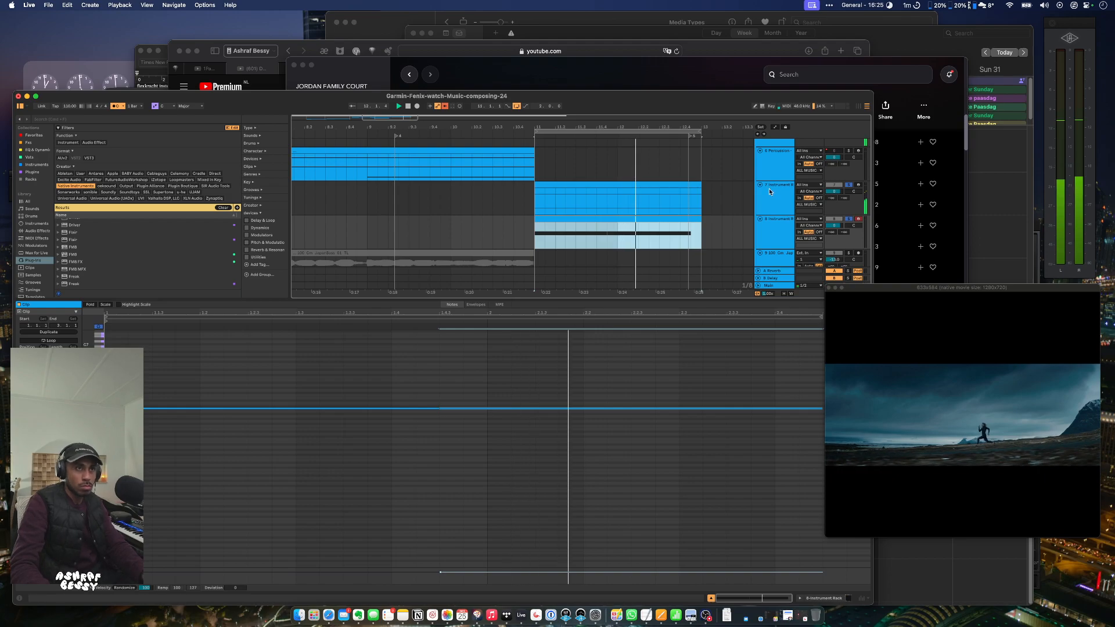
Insert a new MIDI track directly below the duplicated percussion track.
left_click(779, 198)
left_click(781, 229)
right_click(781, 229)
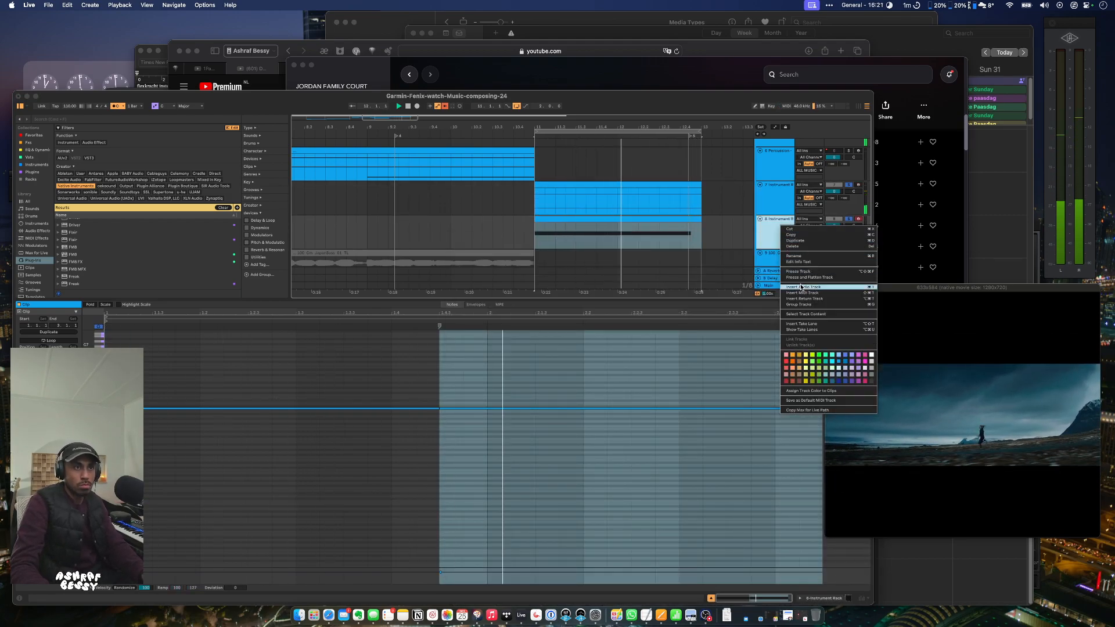
left_click(803, 293)
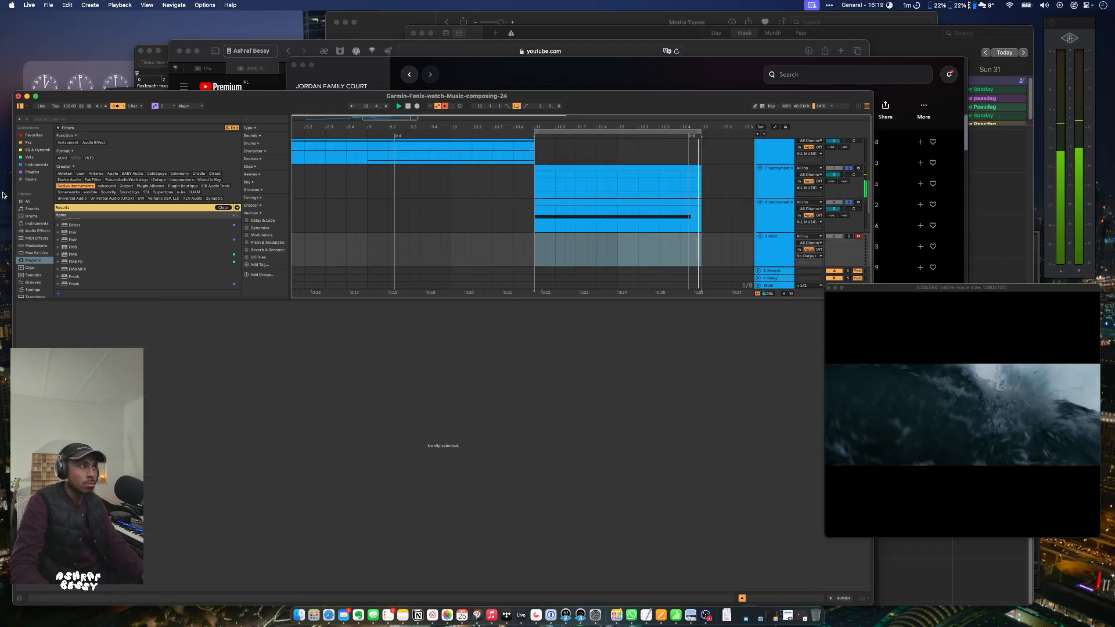
Find the Kontrol - default.adg rack among the saved instruments and load it onto the new MIDI track.
left_click(37, 231)
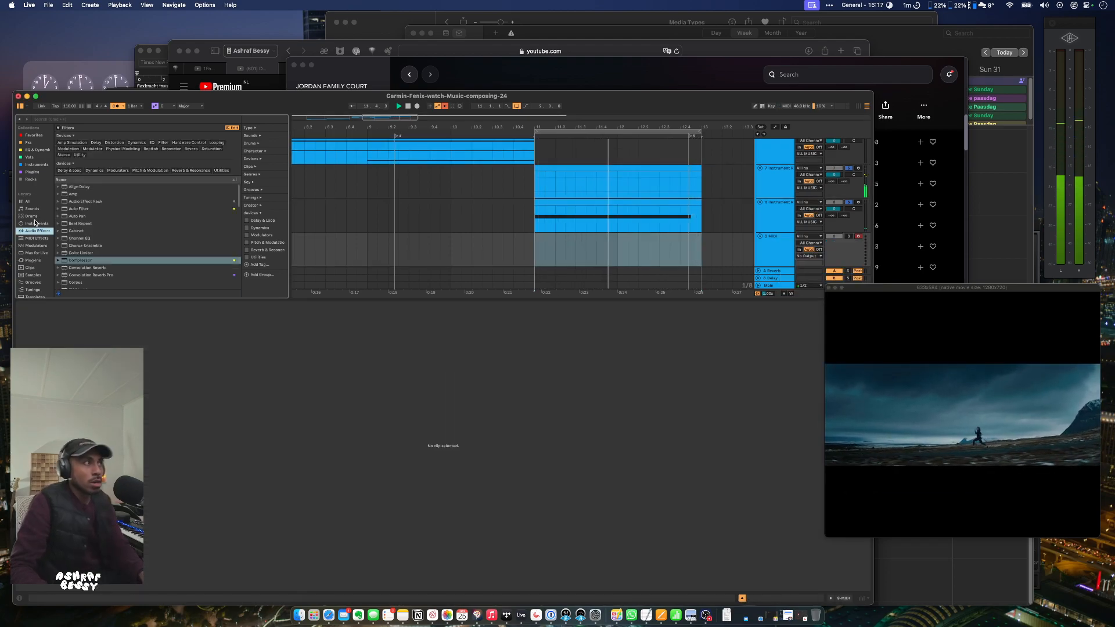
left_click(37, 165)
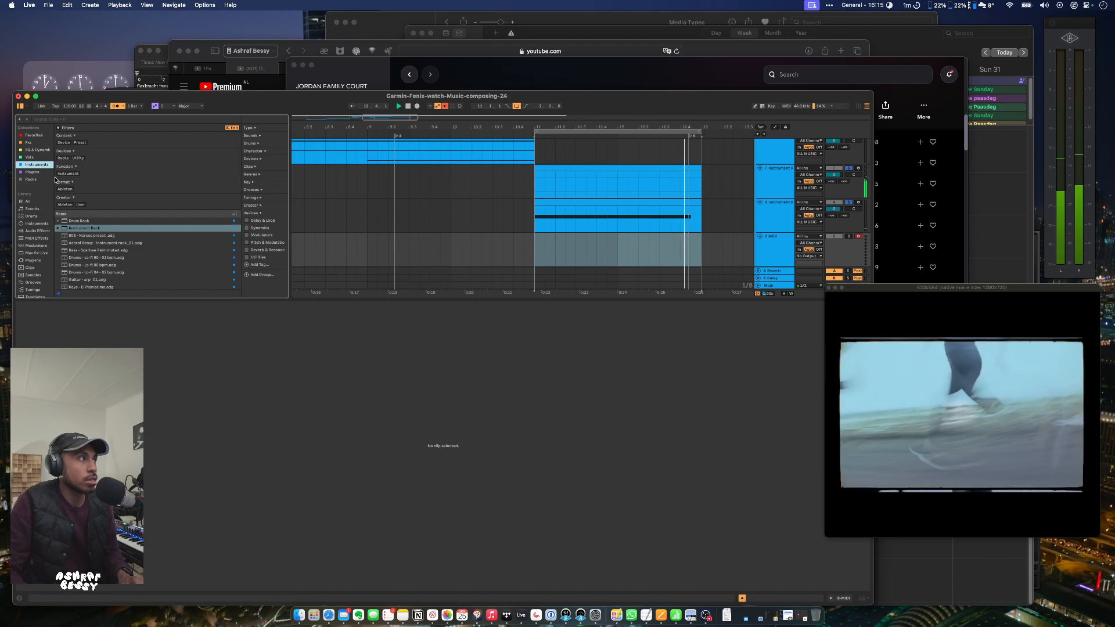
left_click_drag(87, 228, 566, 253)
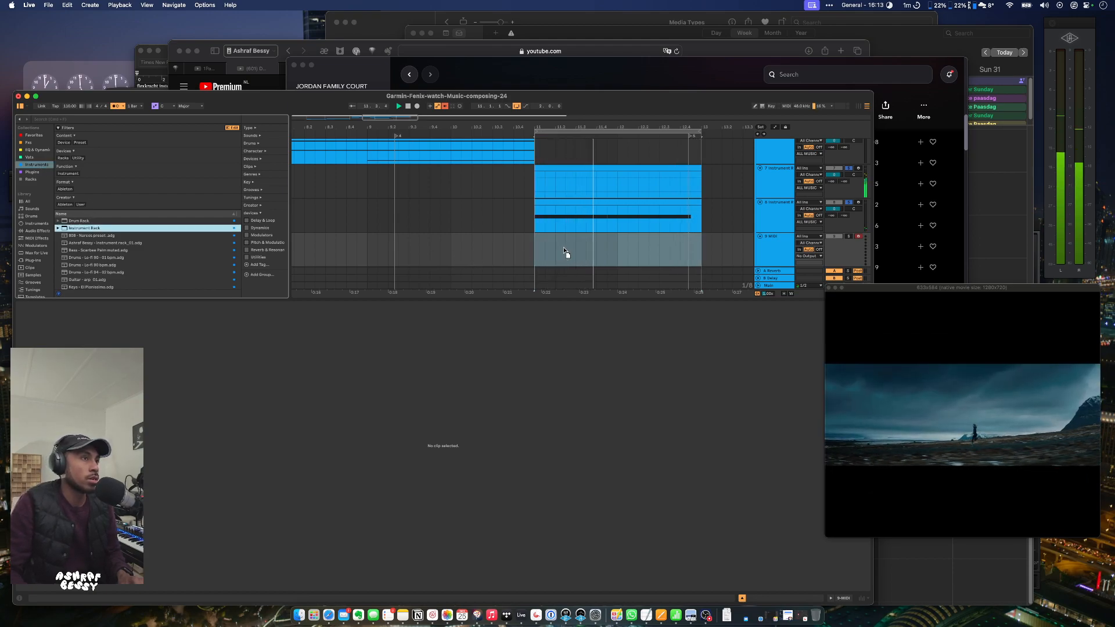
scroll(79, 277, "down", 1)
scroll(79, 277, "down", 5)
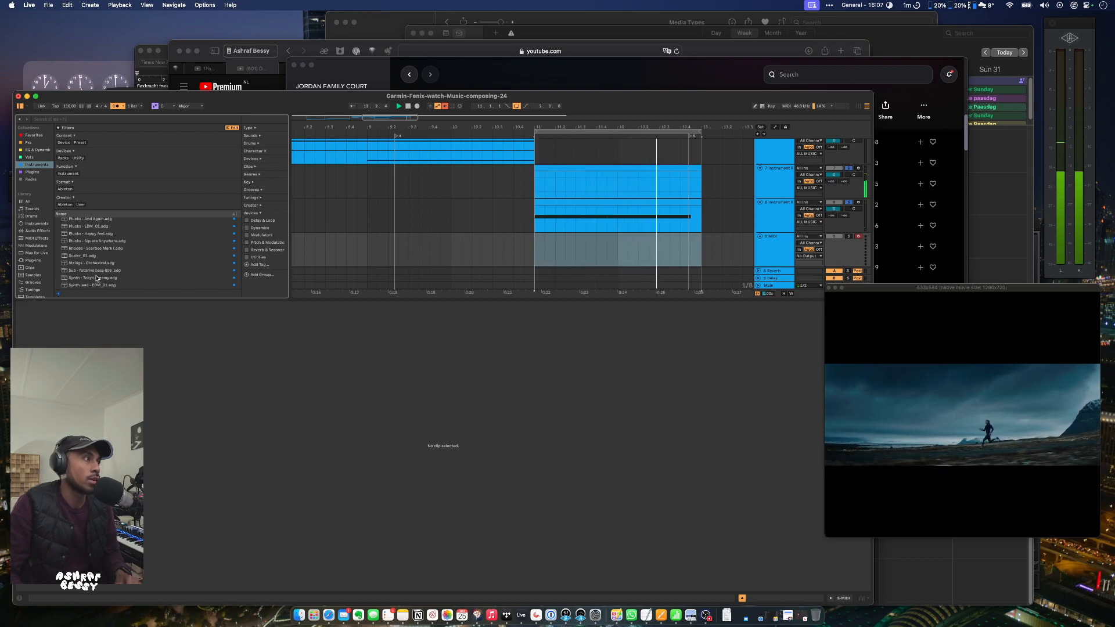
scroll(88, 273, "up", 3)
scroll(87, 261, "up", 3)
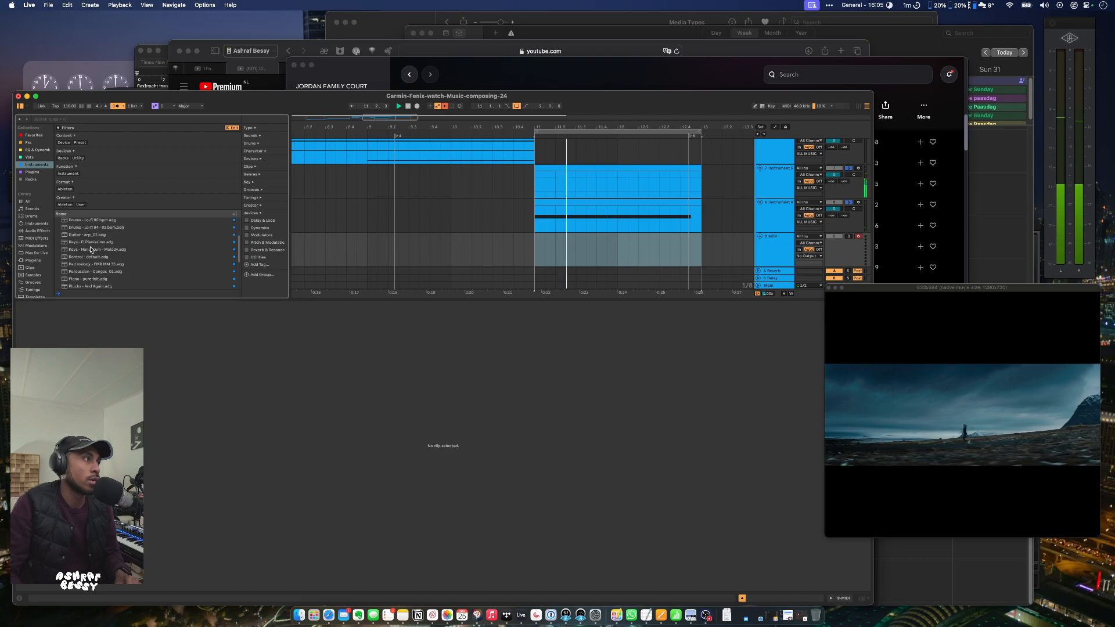
left_click_drag(87, 256, 762, 250)
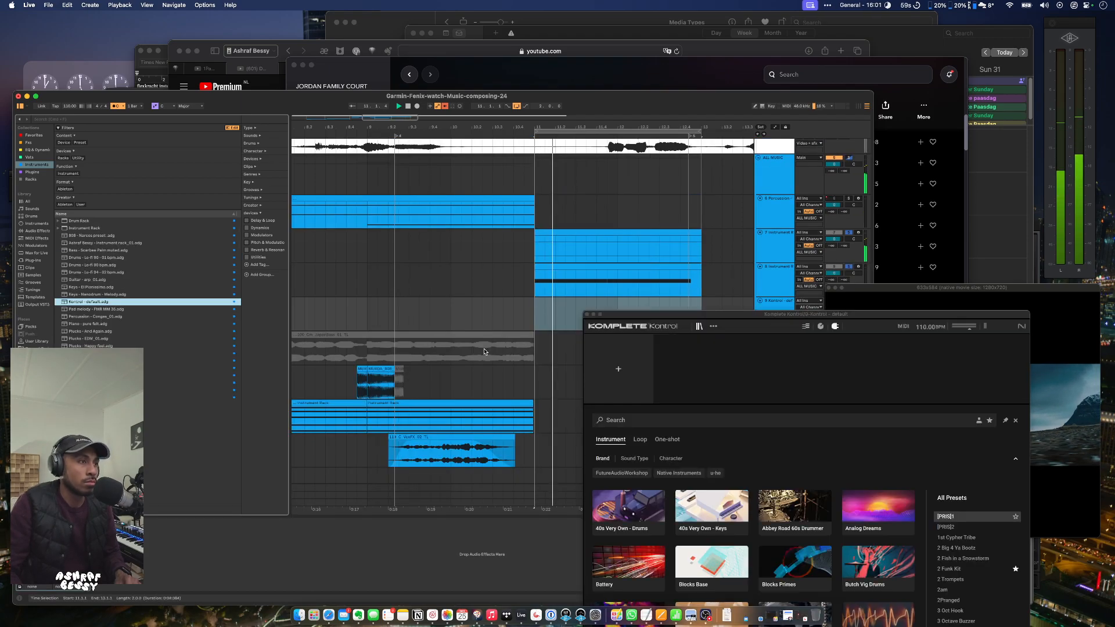
Search Komplete Kontrol for "diva", filter to the Diva instrument and load the 3EE_Chipart preset.
left_click_drag(755, 301, 699, 204)
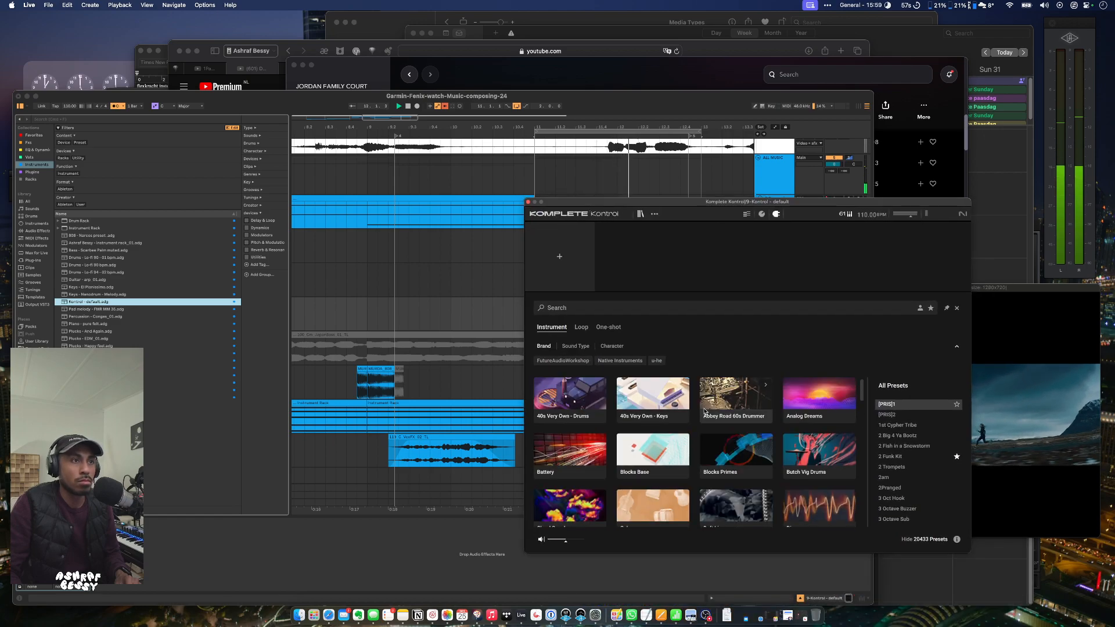
left_click(561, 307)
type("diva")
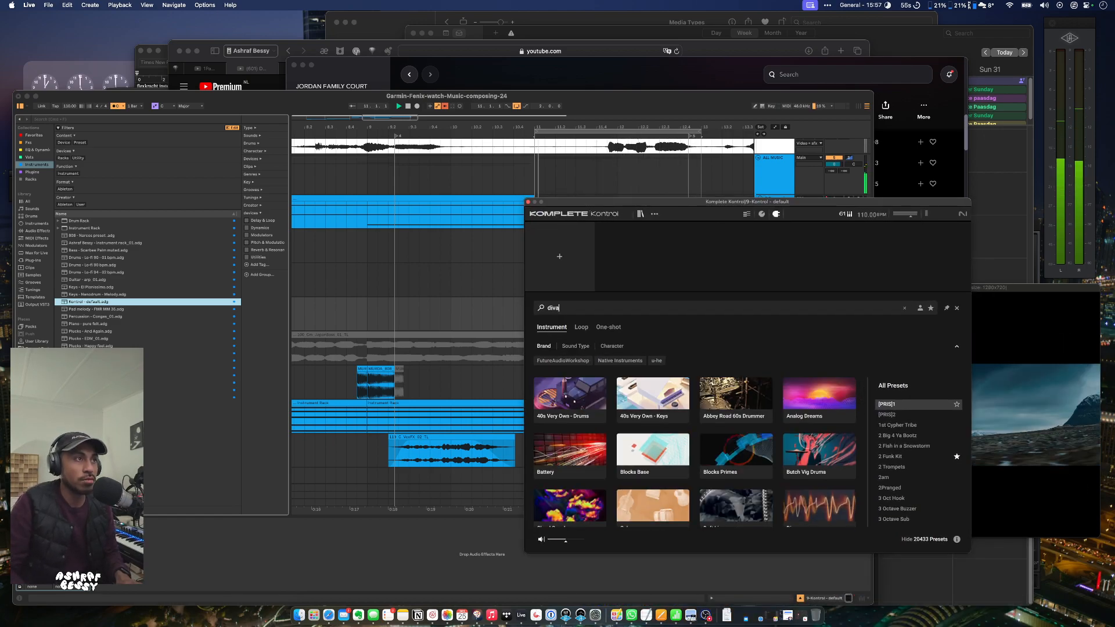
left_click(595, 401)
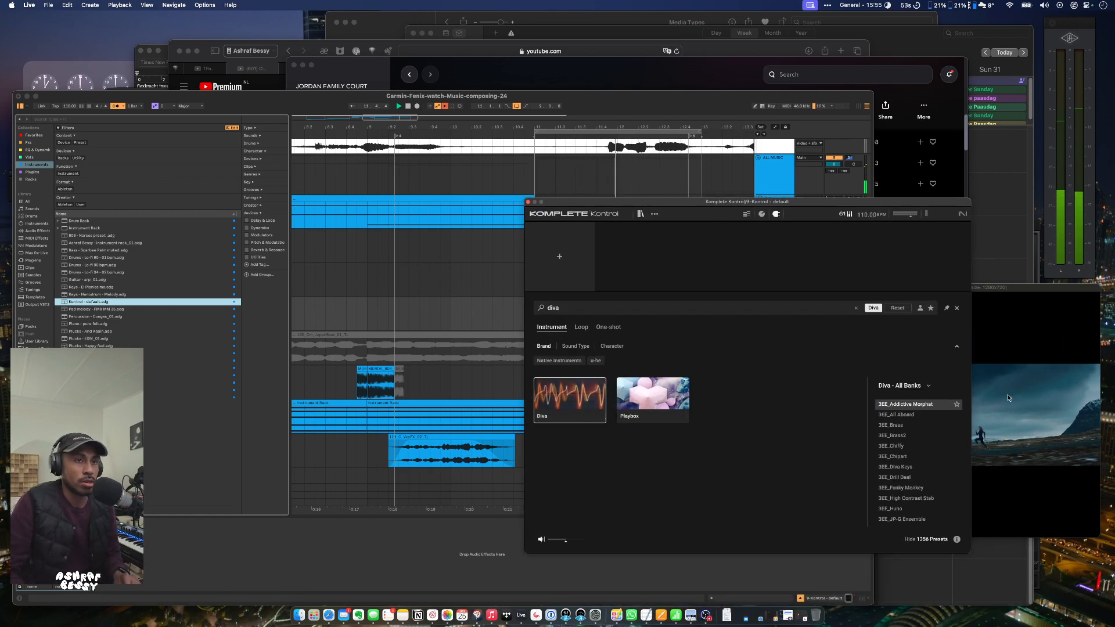
left_click(894, 457)
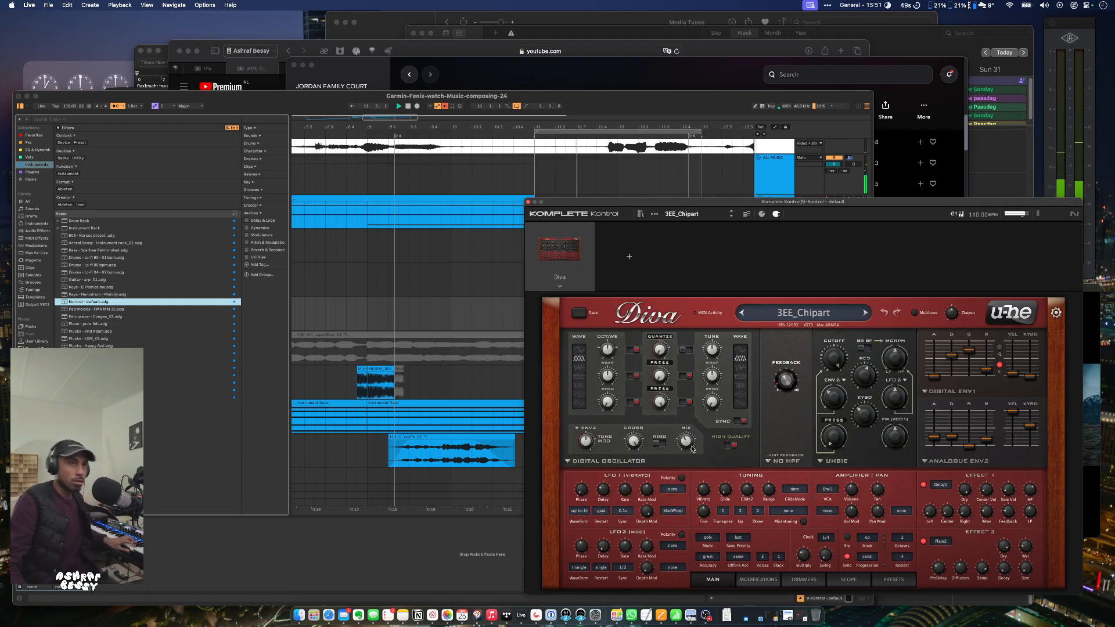
Move the Diva window away from the track controls and solo the new Kontrol track along with the percussion.
left_click_drag(835, 222, 457, 205)
scroll(864, 254, "down", 2)
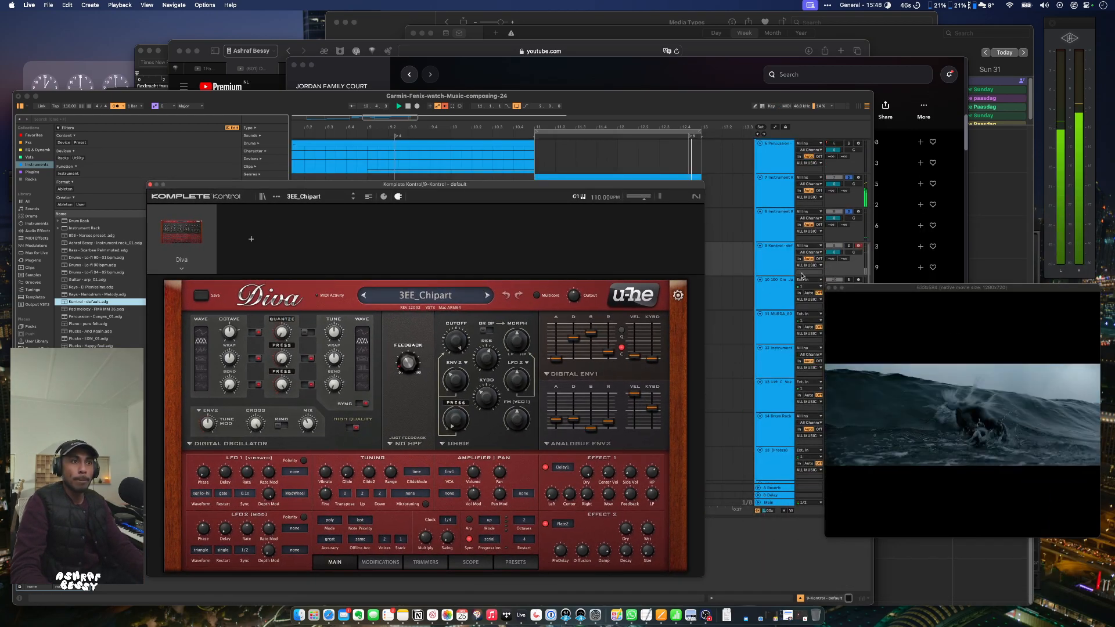
left_click(848, 245)
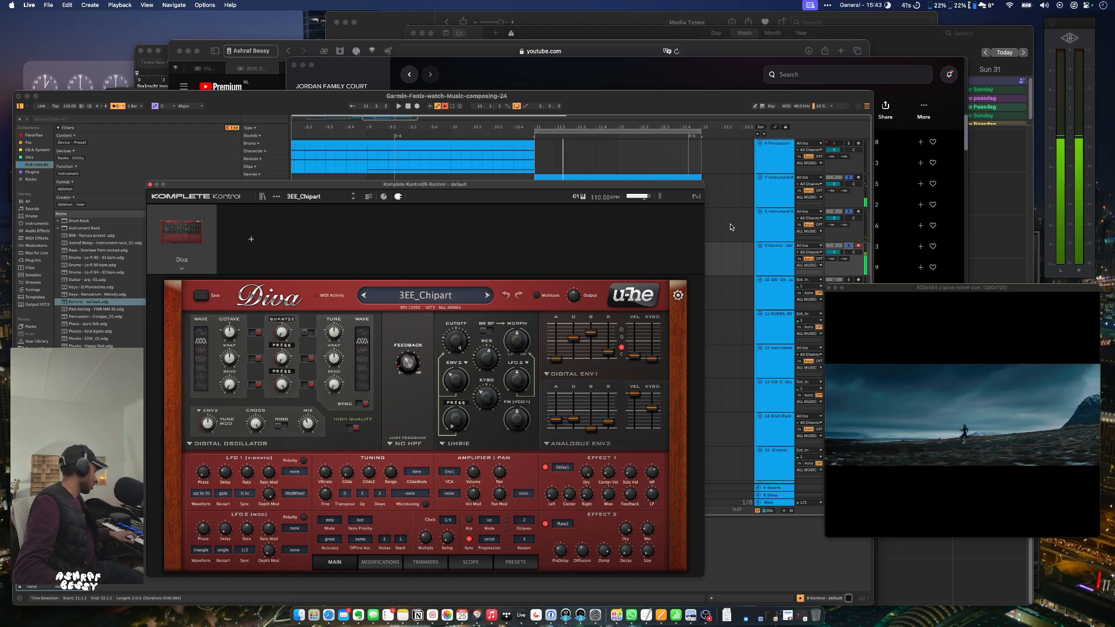
Reposition the Komplete Kontrol window over the arrangement and show the device chain of the Kontrol track.
left_click(802, 261)
left_click_drag(170, 187, 187, 169)
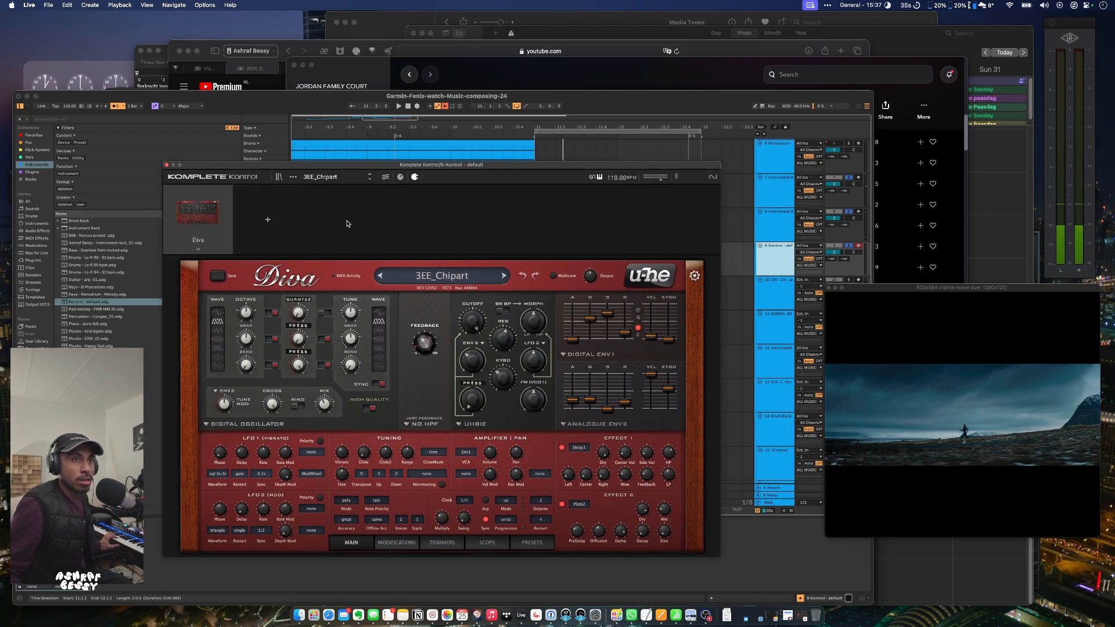
left_click(759, 258)
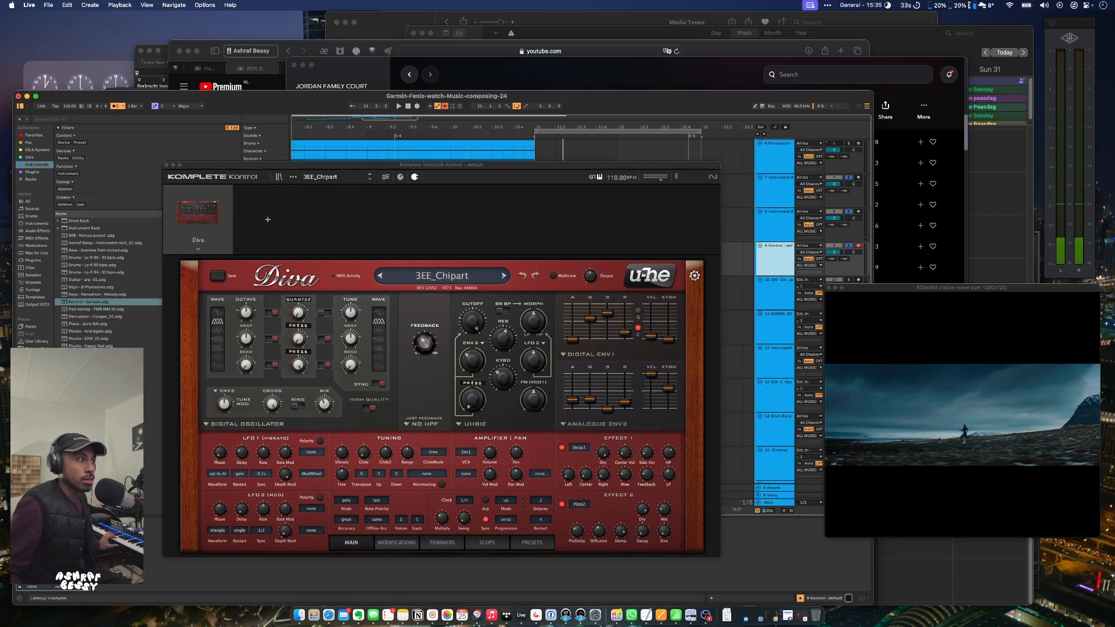
left_click(19, 531)
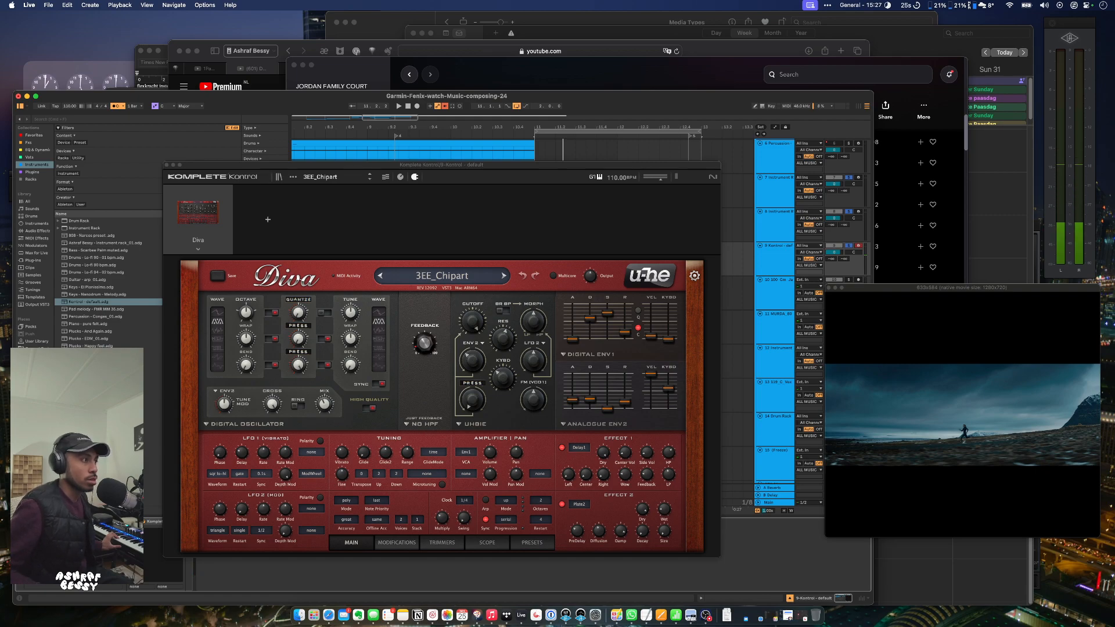
left_click(420, 279)
left_click(401, 349)
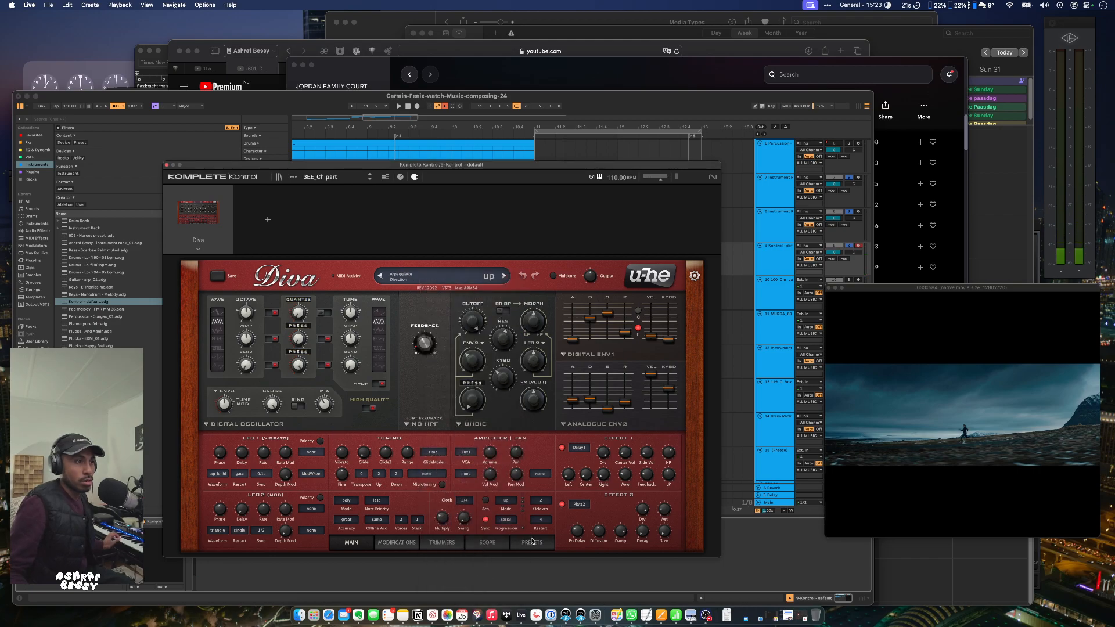
Open Diva's preset browser and audition the HS Gammond preset.
left_click(531, 542)
left_click(356, 422)
left_click(356, 417)
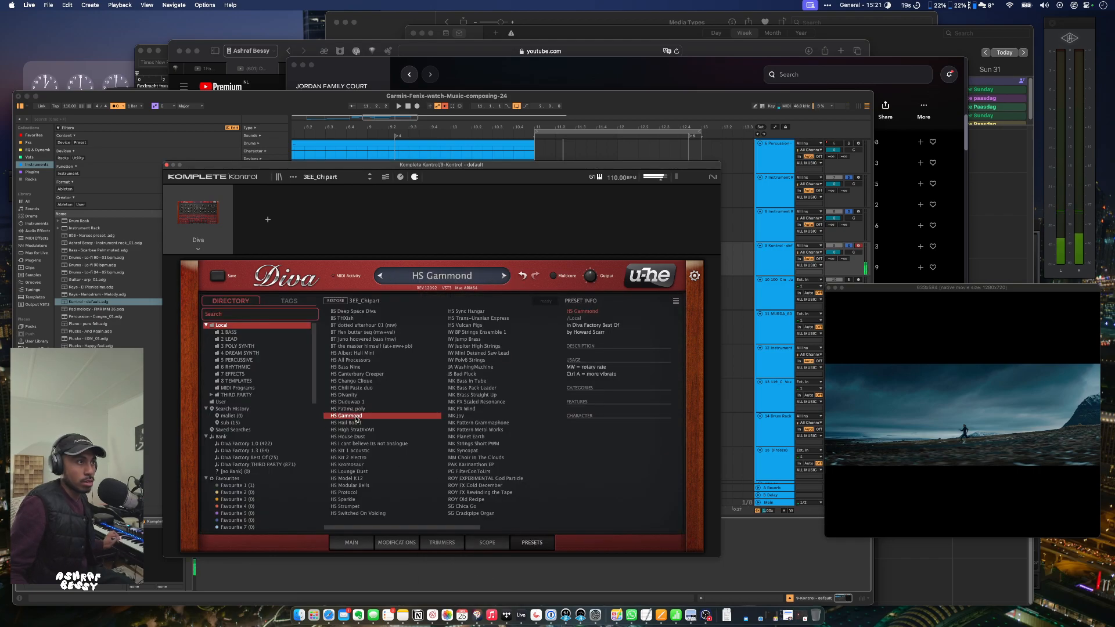
left_click(355, 410)
left_click(355, 416)
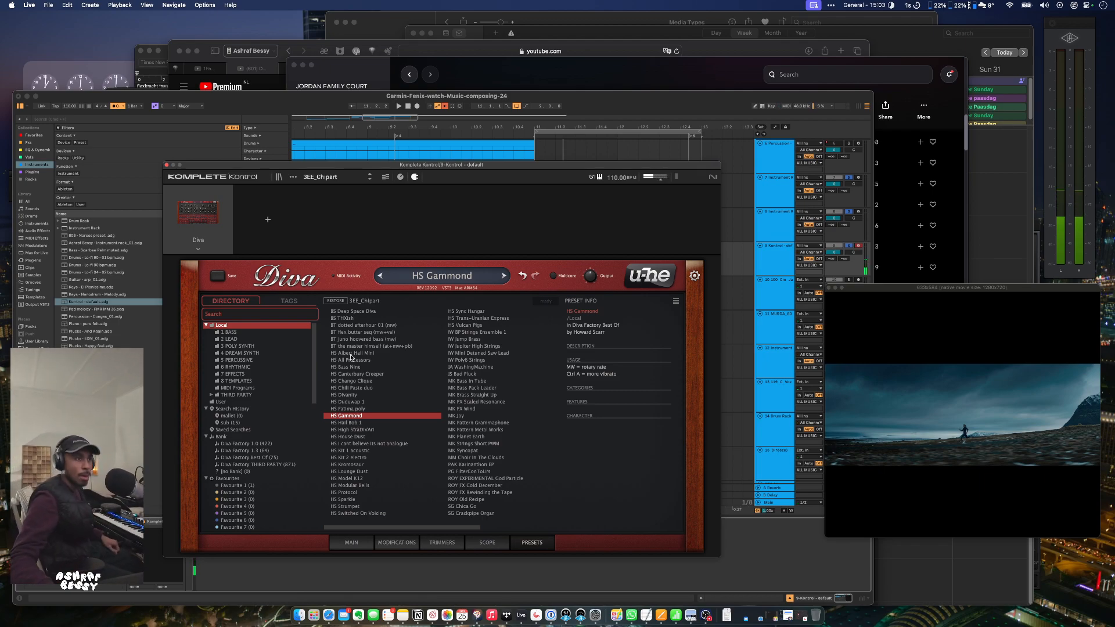
Load the HS High StraDIVAri preset in Diva and mark it as Favourite 1.
left_click(356, 430)
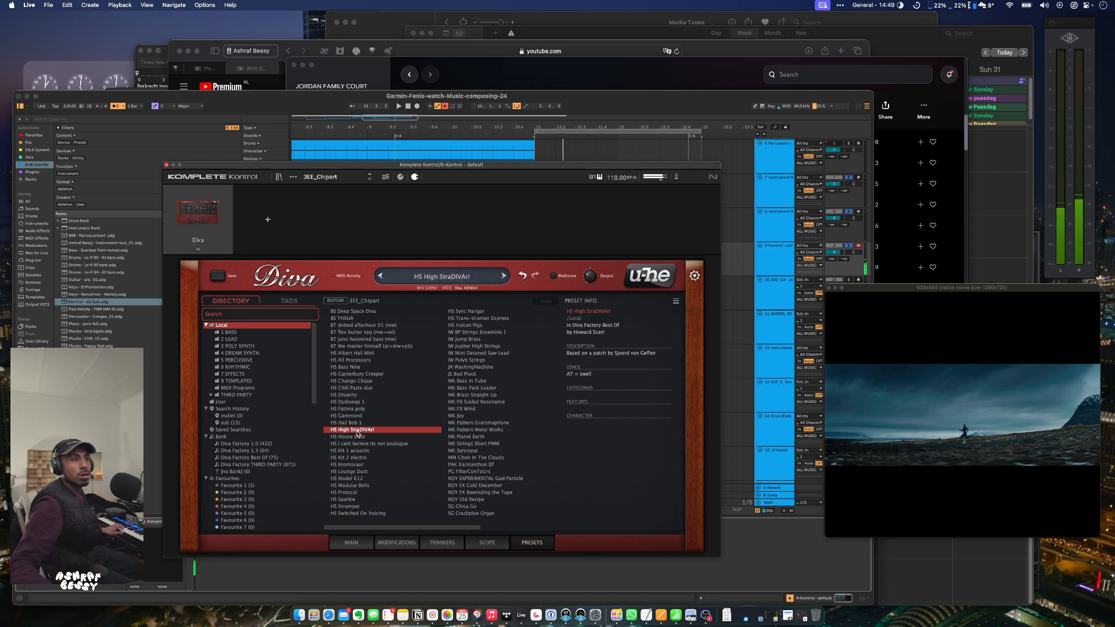
right_click(357, 433)
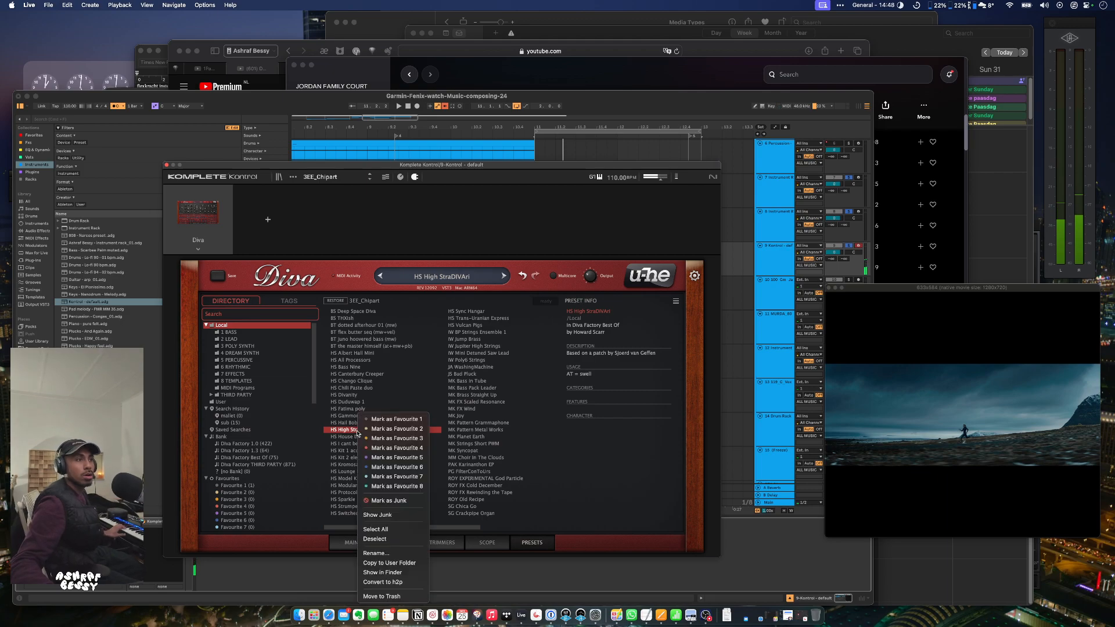
left_click(385, 419)
Audition HS Kromosaur, HS Model K12 and HS Modular Bells, then load the HS Sparkle preset.
left_click(376, 451)
left_click(363, 465)
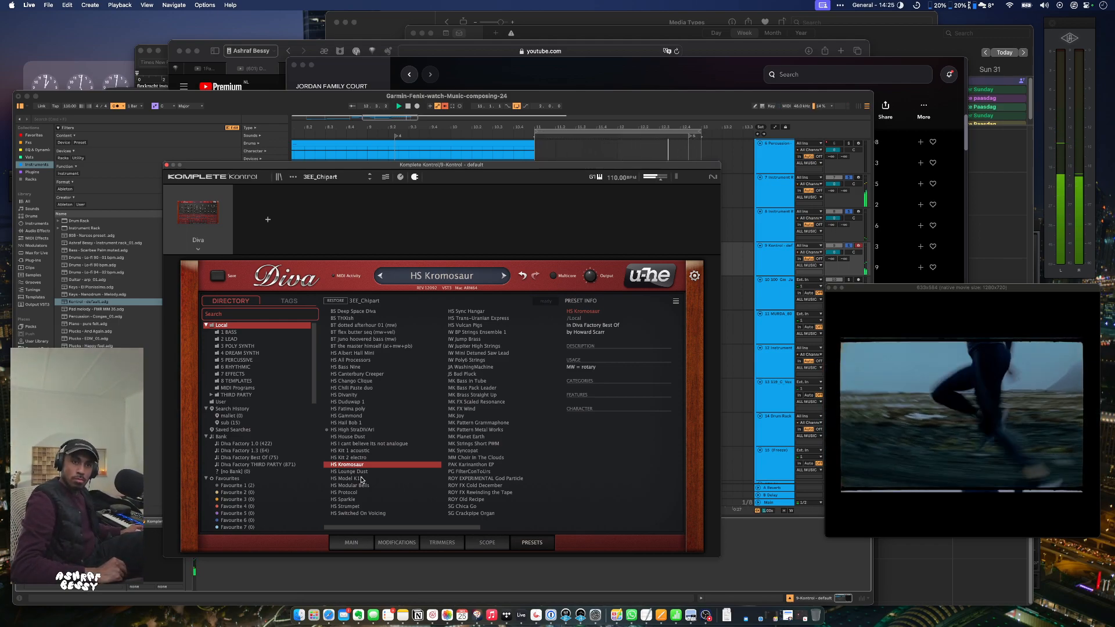
left_click(360, 478)
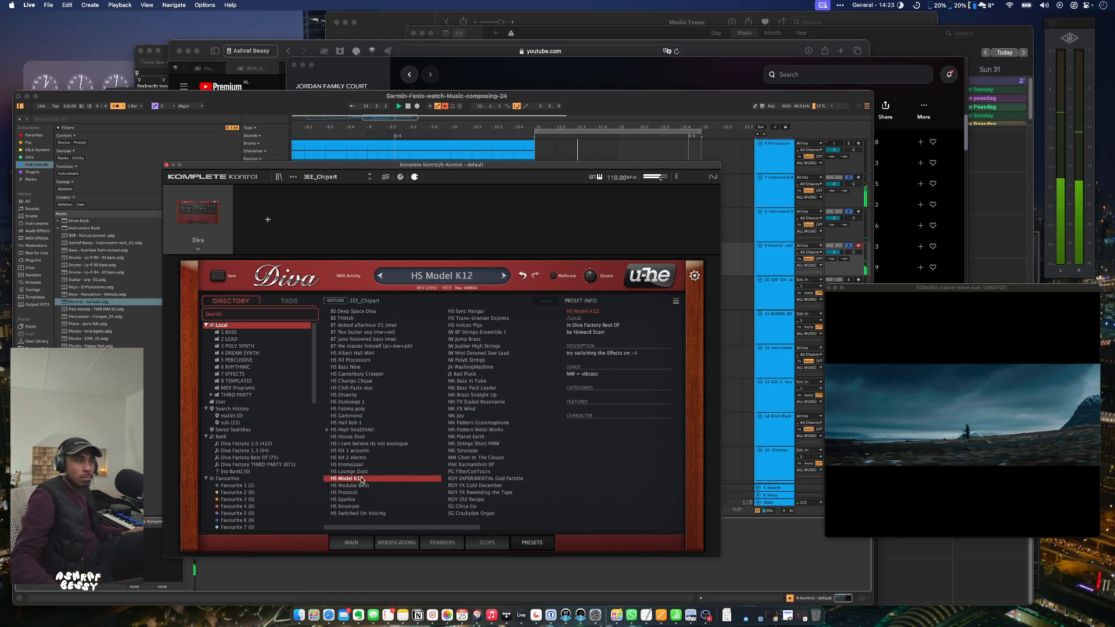
left_click(360, 486)
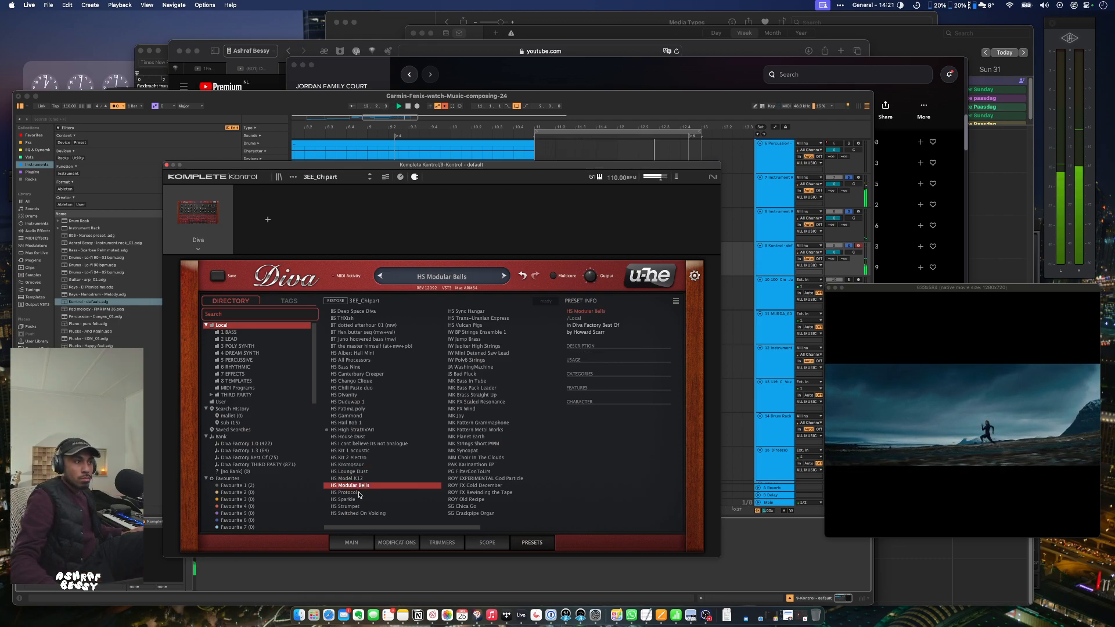
left_click(359, 500)
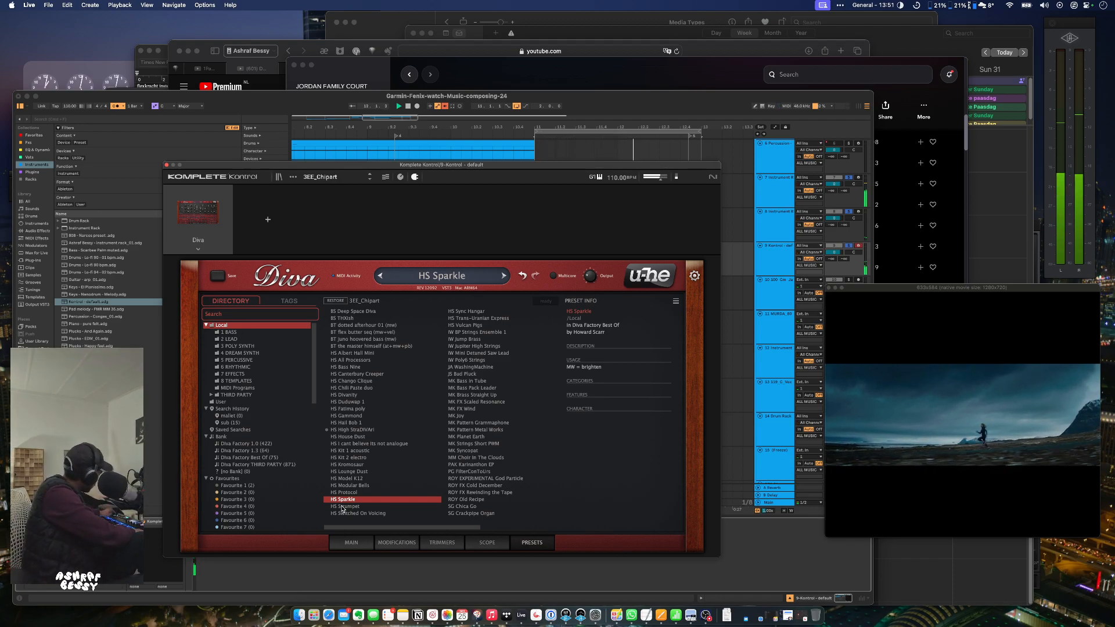
Record a MIDI melody on the Kontrol track over bars 11 to 13 and open the clip's notes for editing.
key("F9")
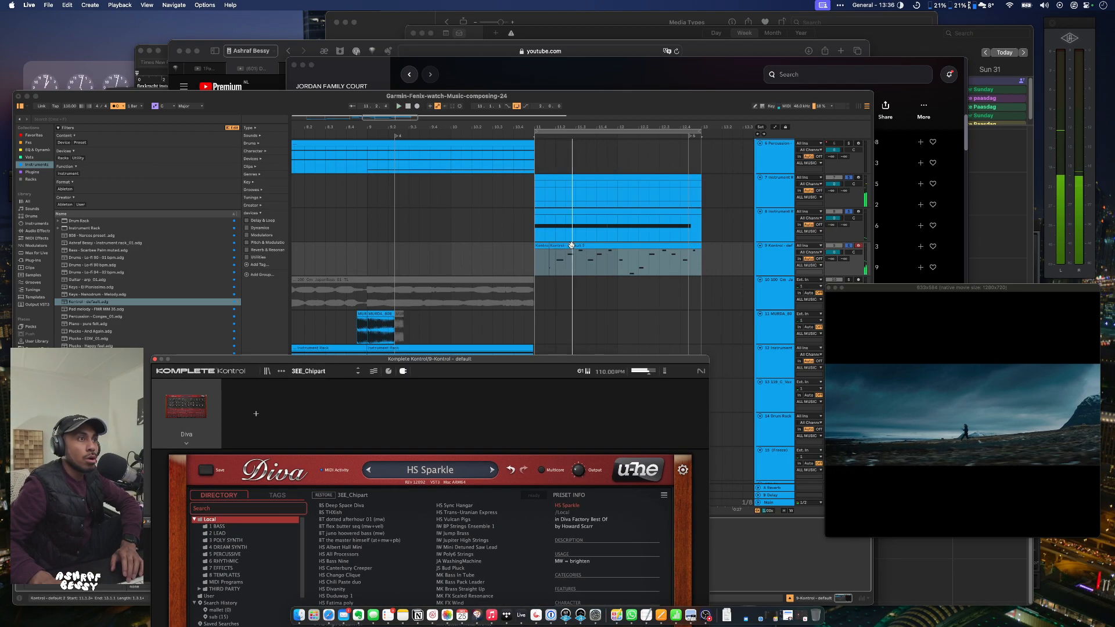
left_click(534, 246)
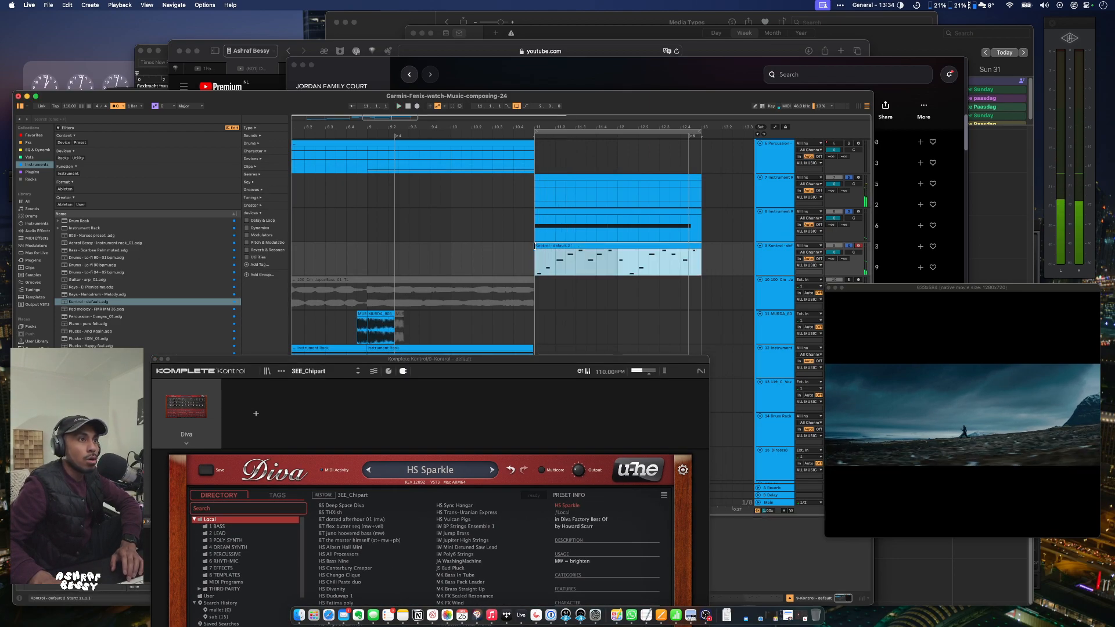
key("space")
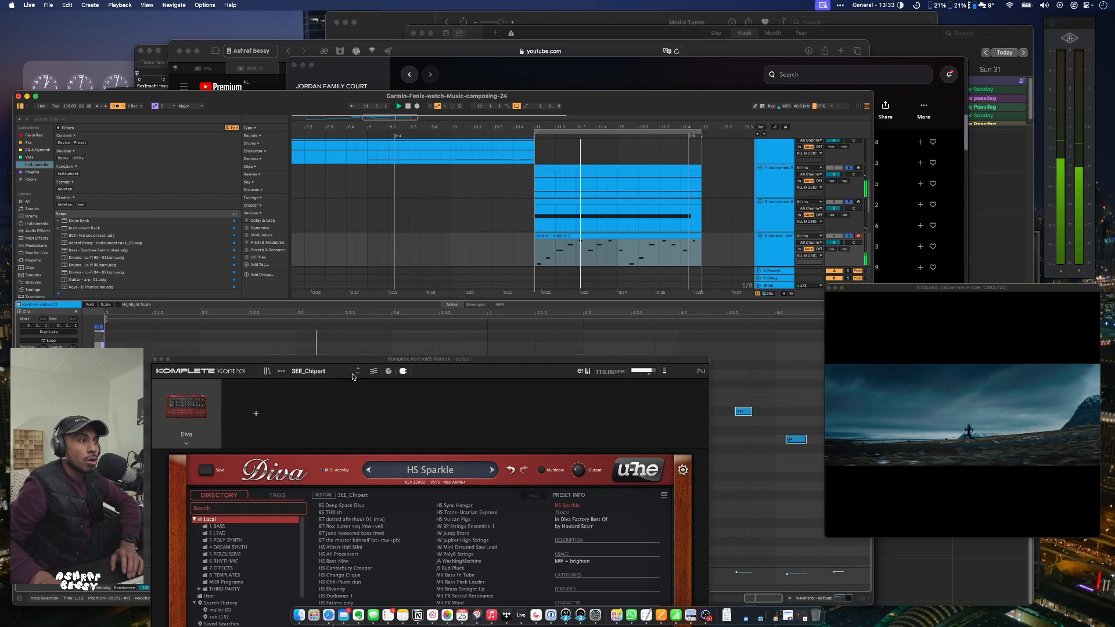
left_click_drag(366, 360, 475, 166)
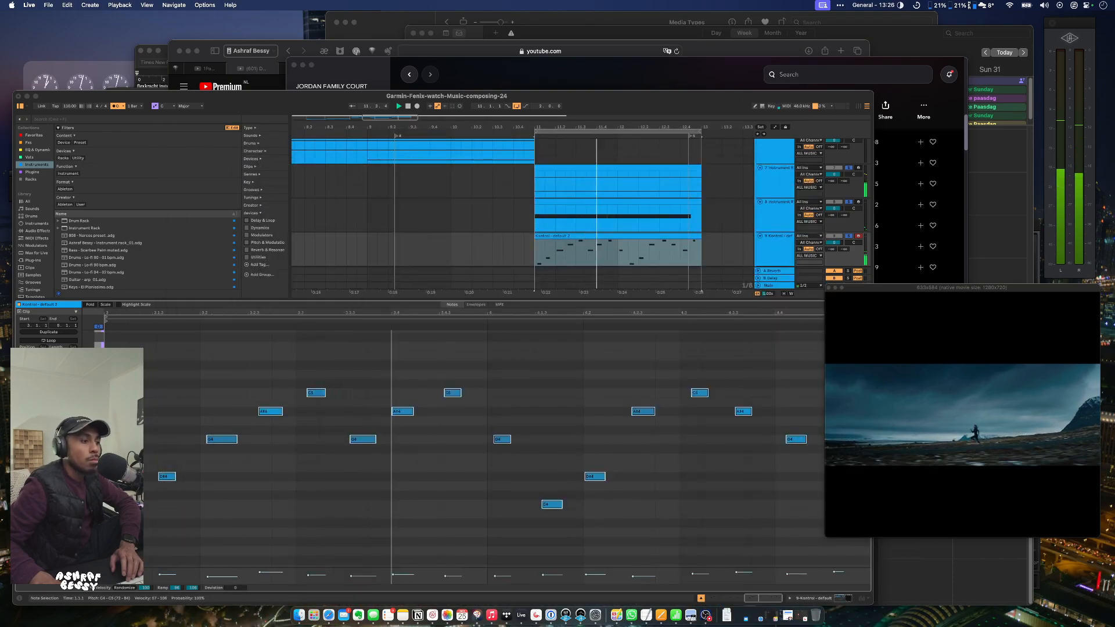
key("space")
key("space")
Try shifting the melody's opening notes up to the first C5 slightly earlier, and undo the move.
left_click(201, 514)
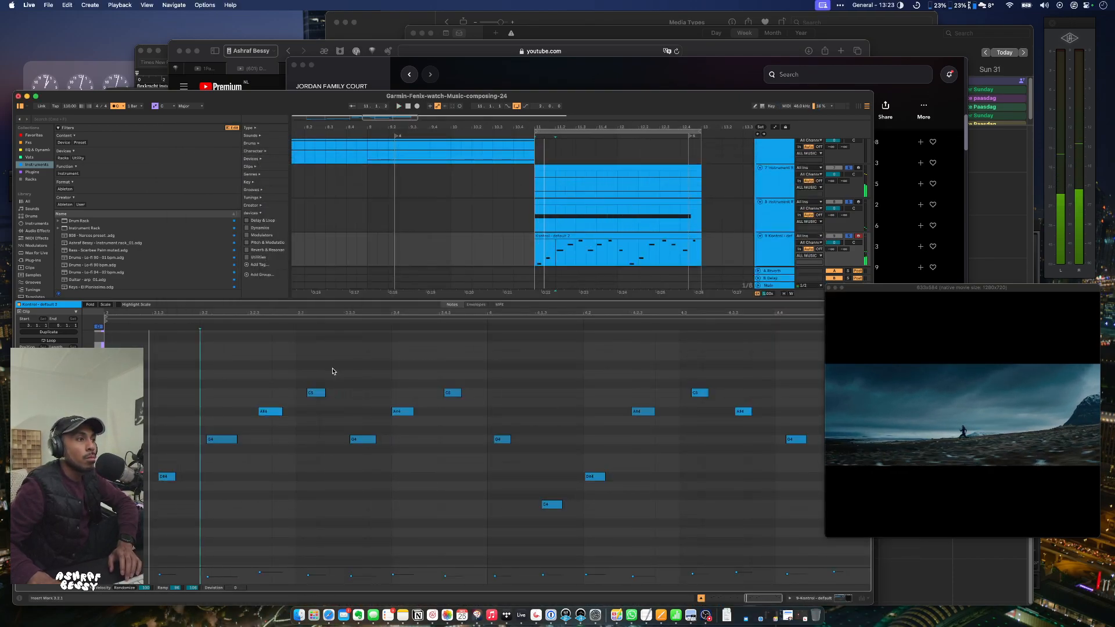
left_click_drag(347, 349, 167, 563)
left_click_drag(124, 504, 114, 504)
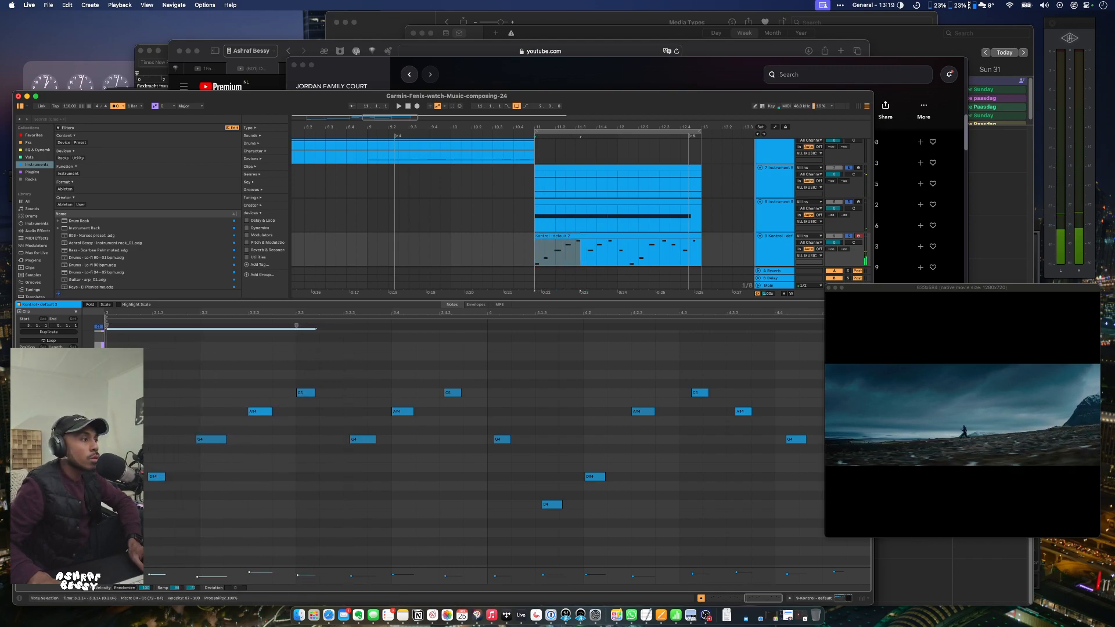
left_click(157, 421)
key("space")
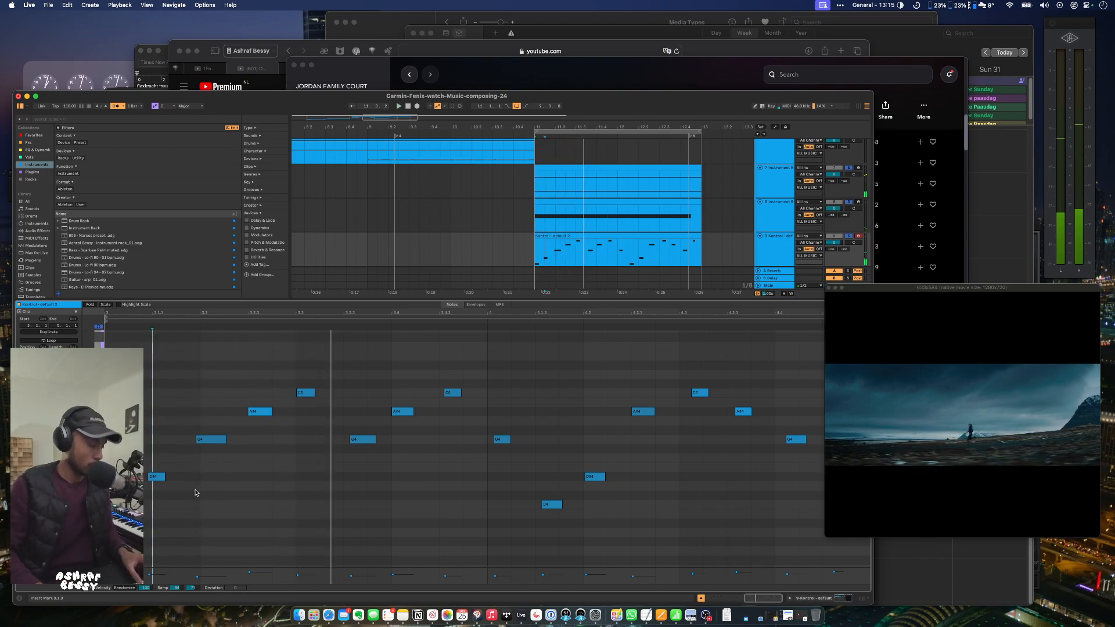
key("super+z")
Try moving the first C4, D#4 and G4 notes together to correct their timing, and undo the last nudge.
key("space")
left_click(206, 514)
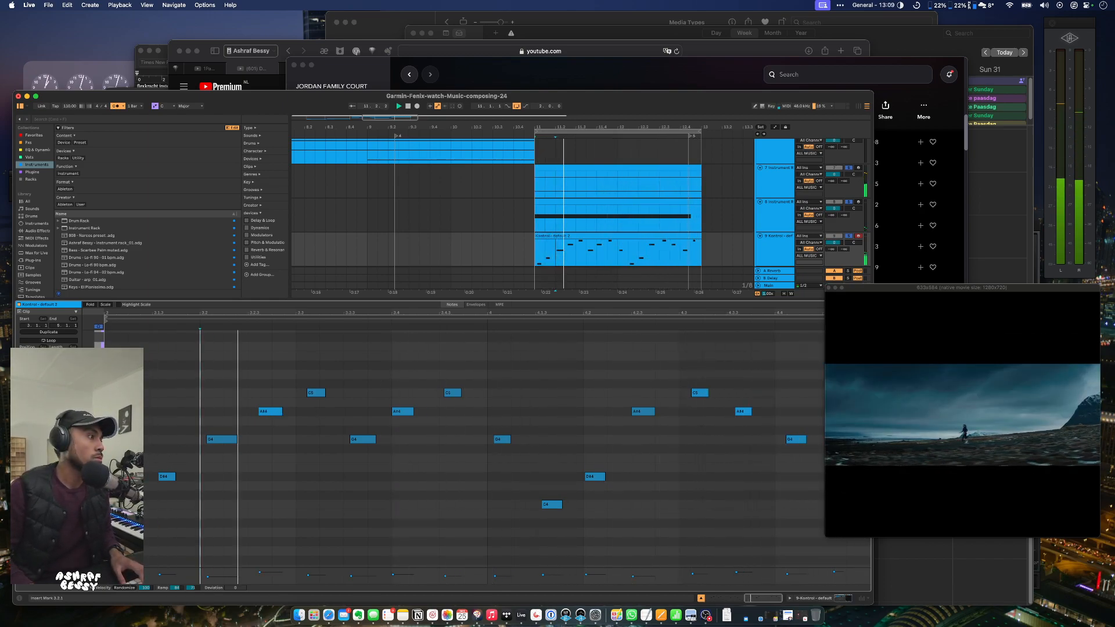
key("space")
left_click_drag(229, 417, 135, 505)
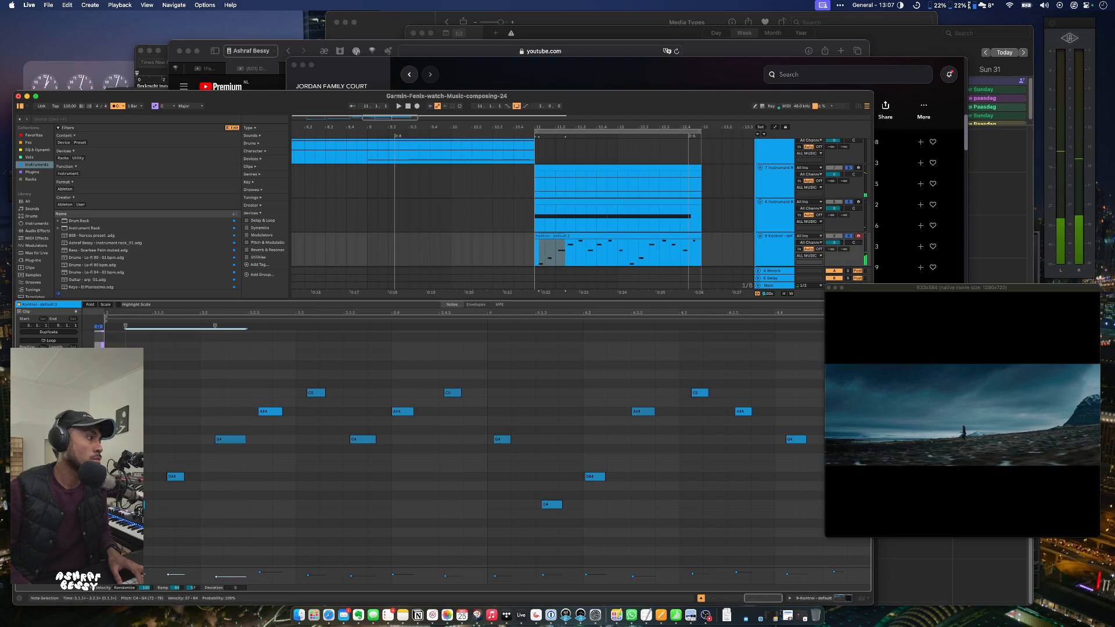
key("space")
key("space")
key("Left")
key("Left")
key("space")
left_click(209, 405)
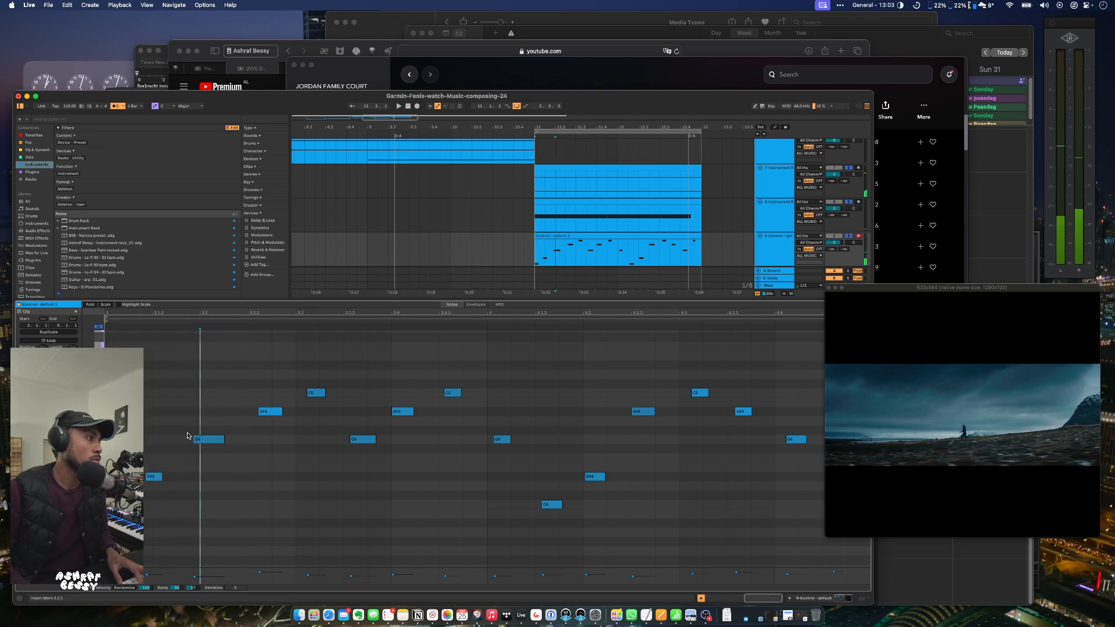
key("super+z")
Nudge the melody's first C4 and D#4 notes earlier to tighten their timing, checking against playback.
left_click(163, 456)
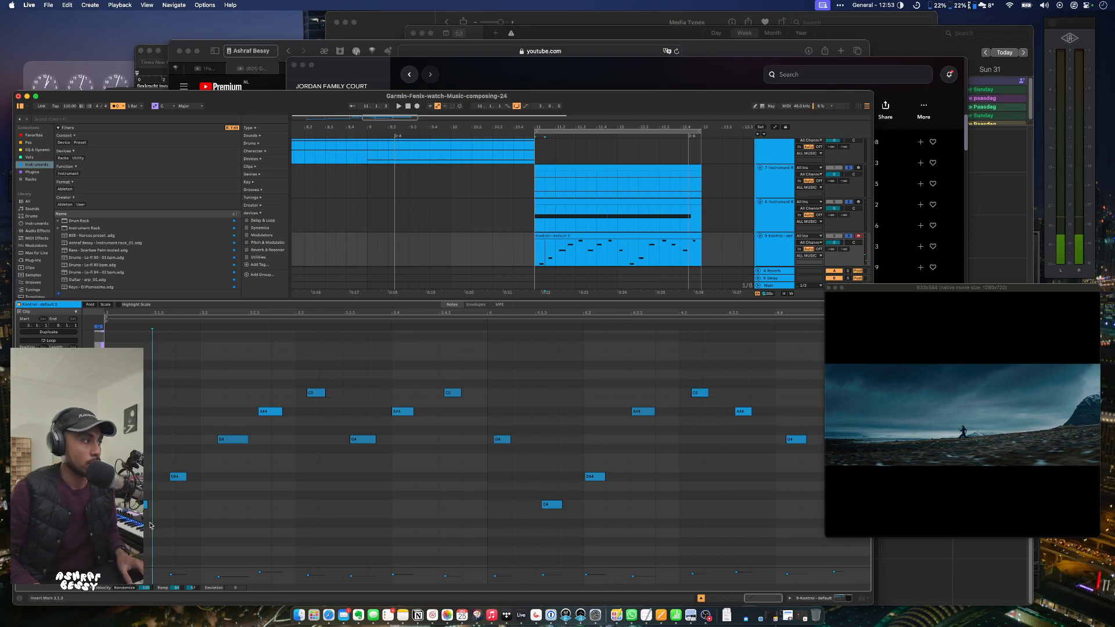
left_click(145, 504)
key("space")
key("space")
key("space")
key("space")
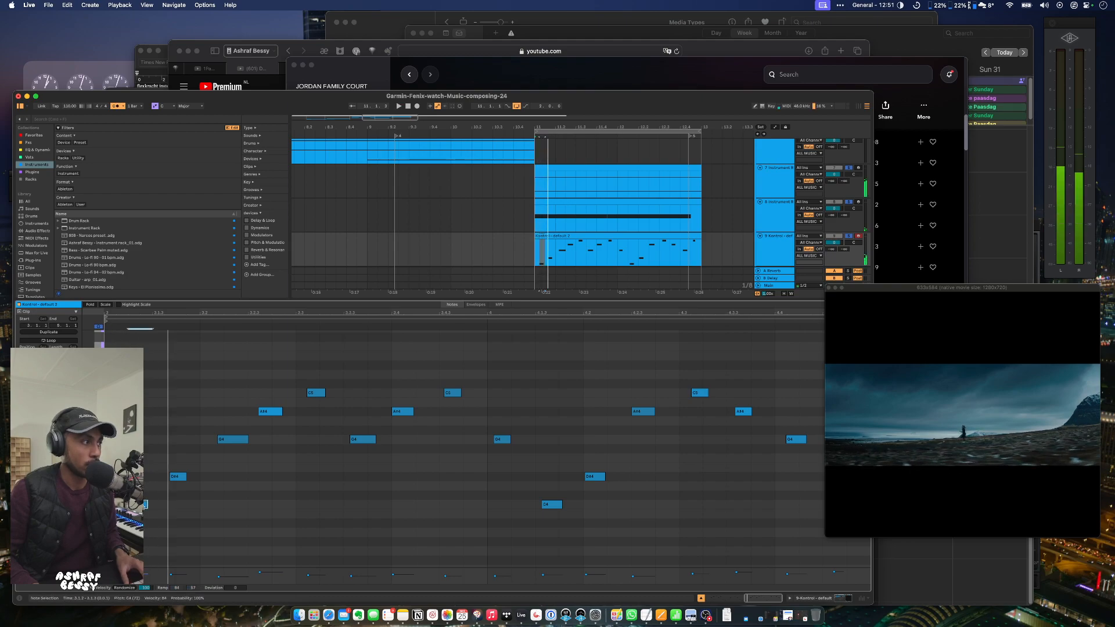
key("Left")
key("space")
left_click_drag(179, 476, 169, 477)
key("space")
key("space")
left_click(119, 504)
key("space")
key("space")
key("space")
Shift the first G4, A#4 and C5 notes slightly earlier so they land closer to the grid.
left_click_drag(237, 440, 308, 397)
key("space")
key("space")
key("space")
key("space")
key("space")
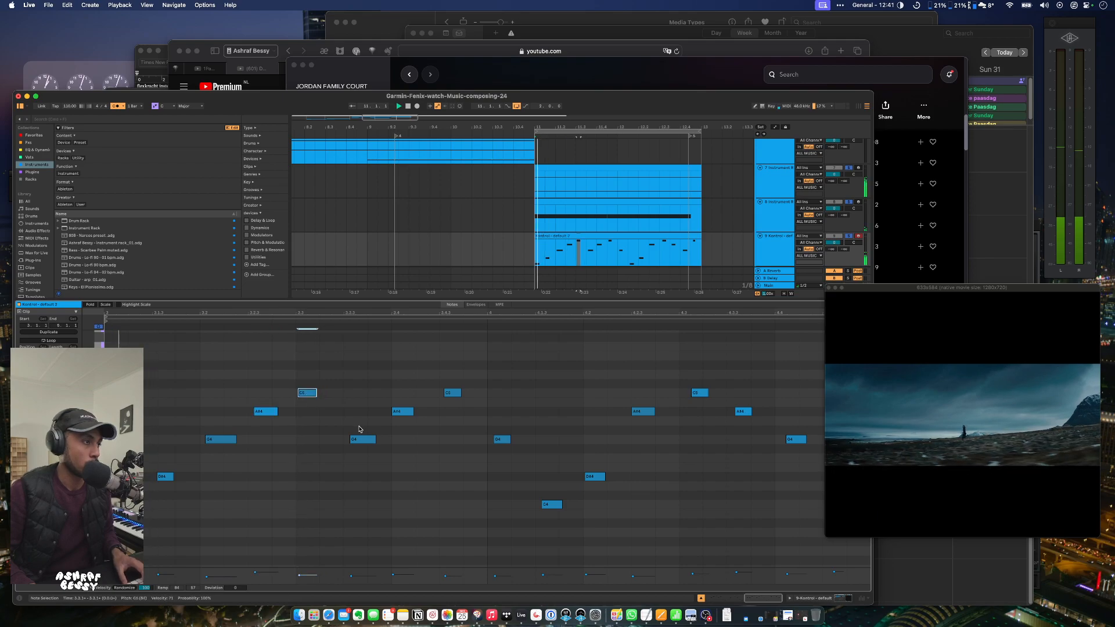
key("space")
key("space")
Adjust the timing of the second G4 and A#4 and move the following G4 and C4 slightly earlier toward the grid.
left_click_drag(366, 441, 402, 412)
key("space")
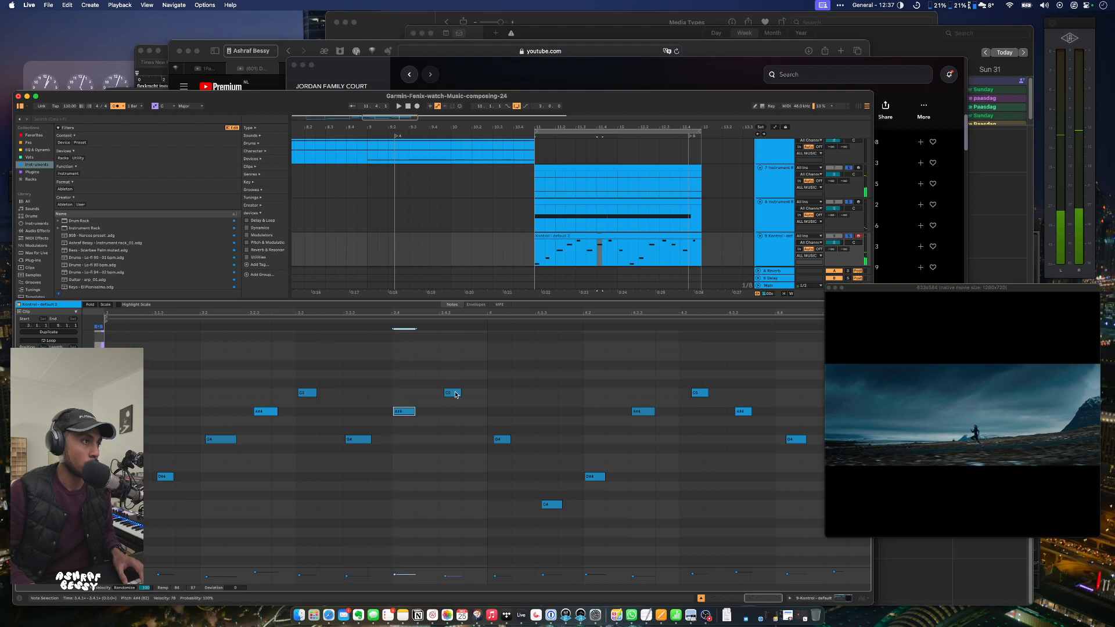
key("space")
left_click(501, 439)
key("space")
left_click_drag(503, 441, 498, 441)
key("space")
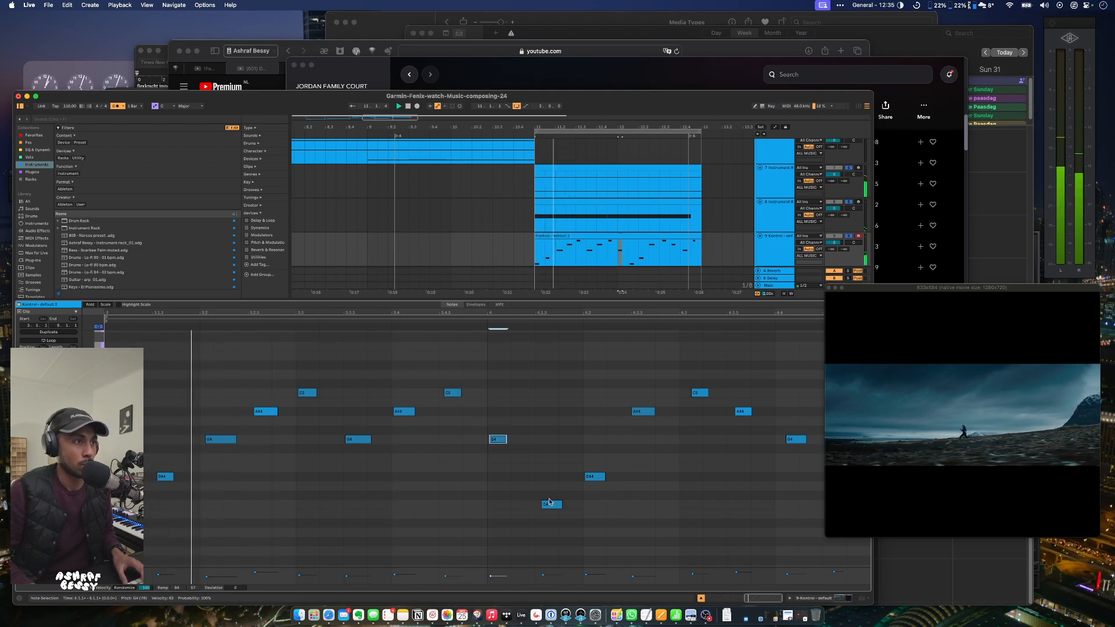
key("space")
left_click_drag(551, 508, 548, 507)
key("space")
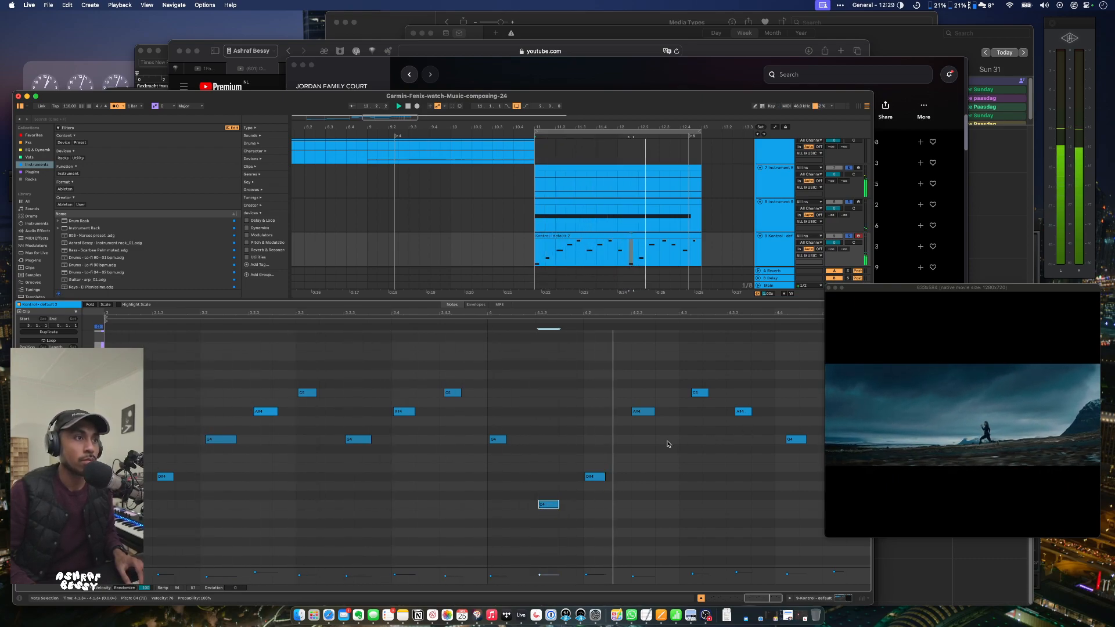
Move the last C5, A#4 and G4 notes of the melody slightly earlier toward their grid lines.
left_click_drag(701, 392, 690, 393)
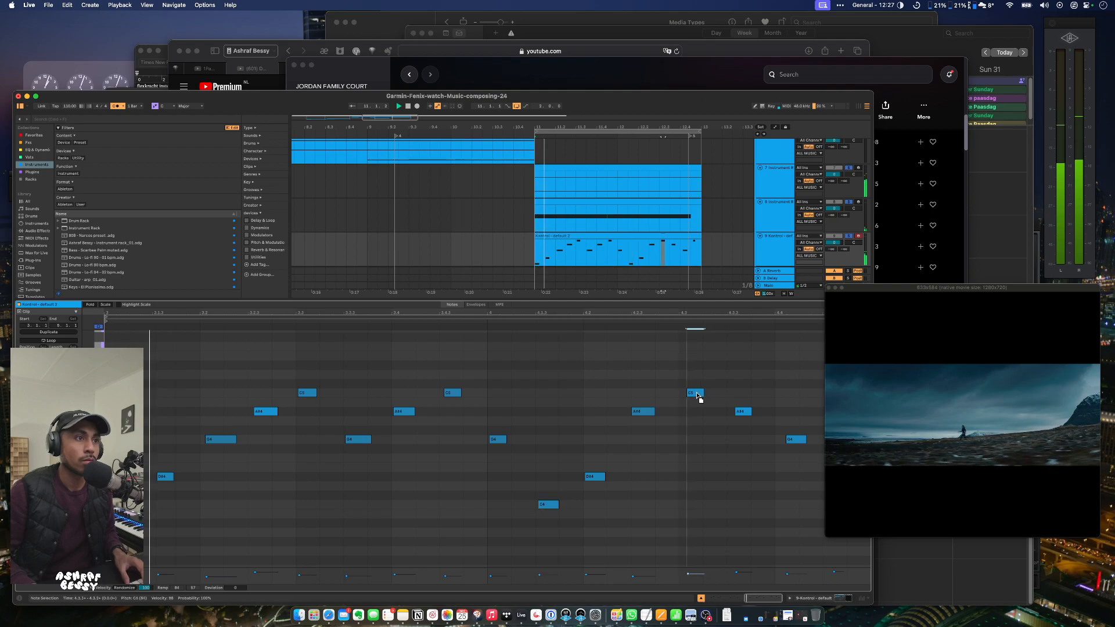
left_click_drag(800, 438, 792, 439)
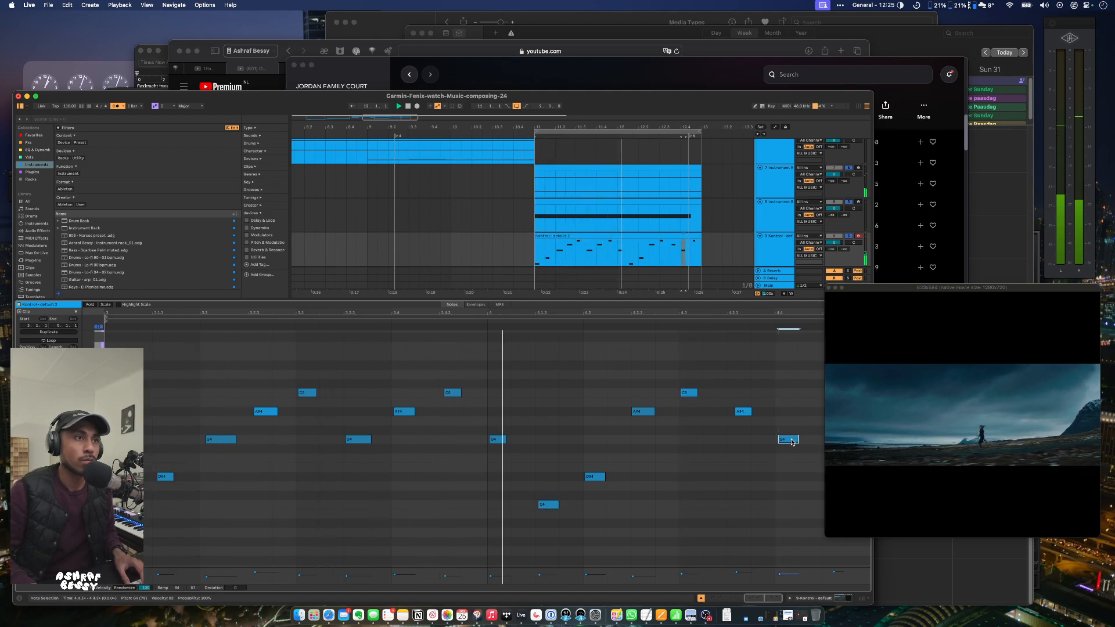
left_click_drag(746, 412, 740, 413)
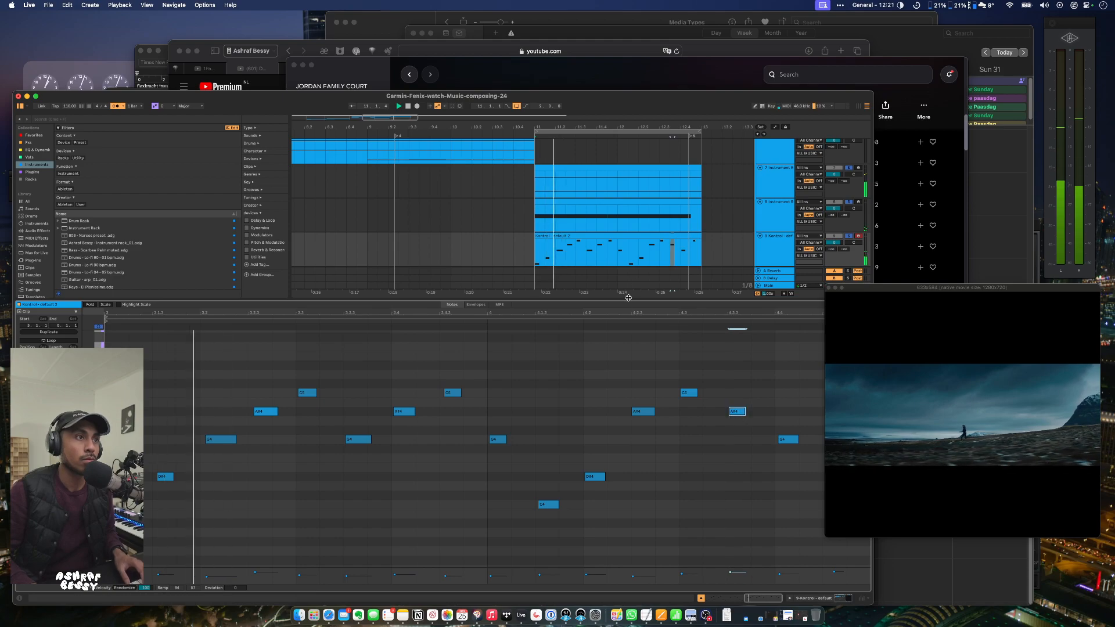
Duplicate the Kontrol track that holds the Diva melody.
left_click(746, 245)
scroll(777, 248, "down", 3)
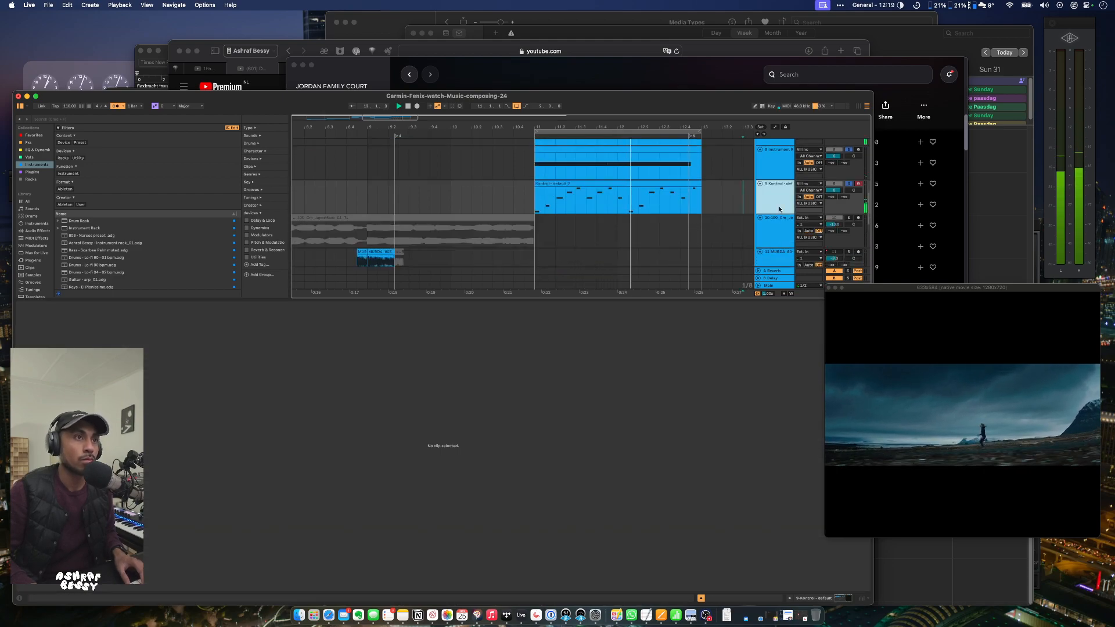
right_click(778, 200)
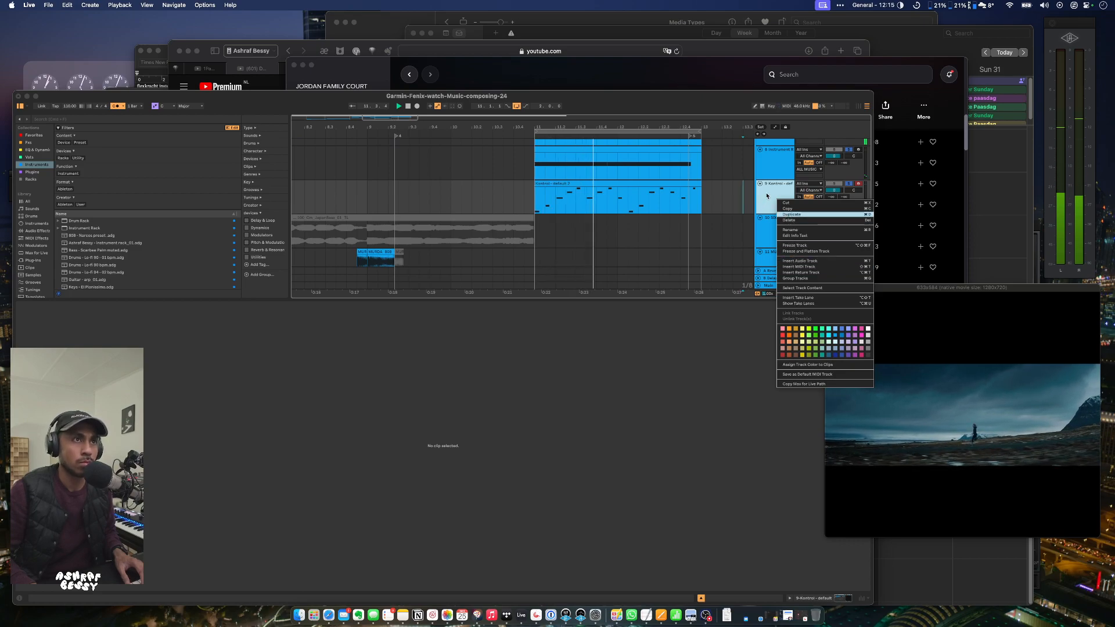
key("Return")
Delete the copied clip from bar 11 onward on the duplicated Kontrol track and solo that track.
left_click(697, 224)
left_click_drag(711, 233, 537, 233)
key("Delete")
left_click(787, 232)
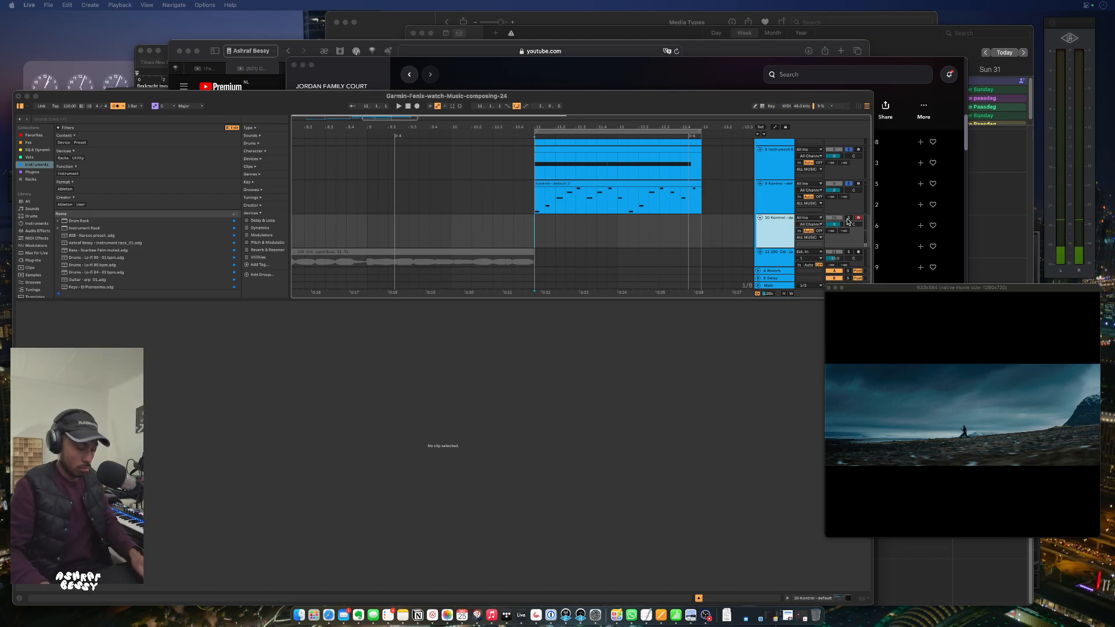
left_click(848, 219)
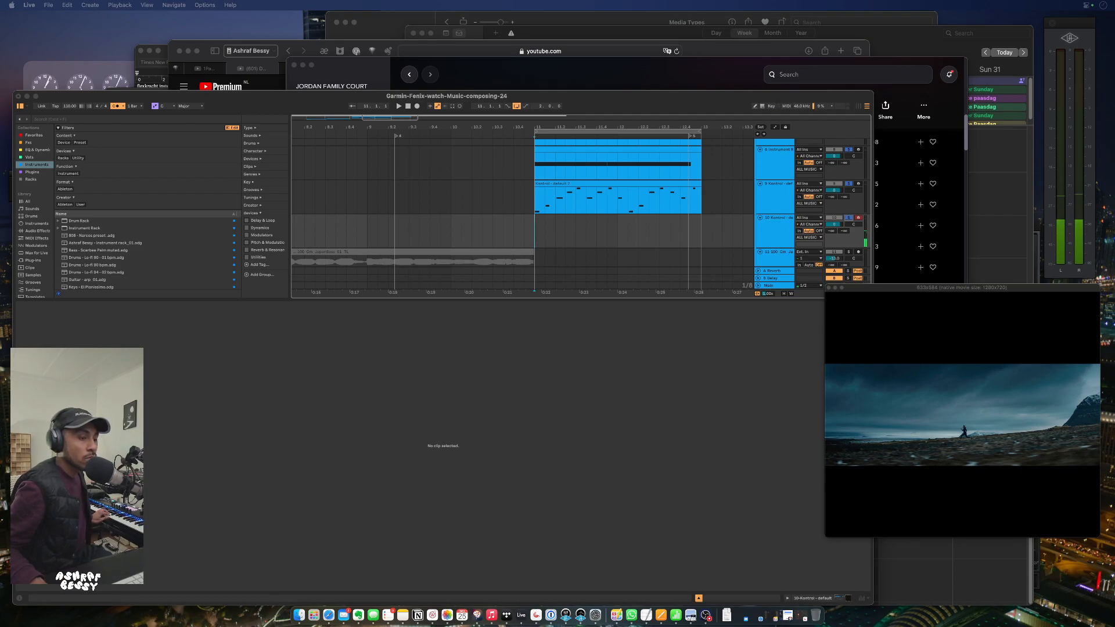
Open Diva on the duplicated Kontrol track and audition its bass presets MK Bass Bastard, HS Pazong and HS Flap Bass.
left_click_drag(331, 626, 294, 142)
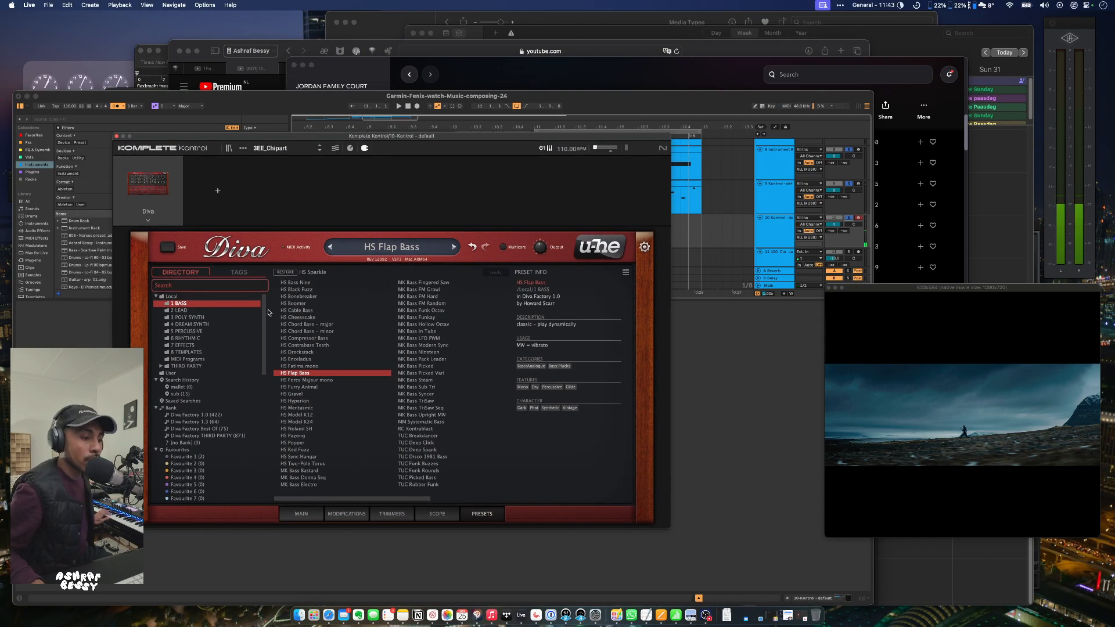
left_click(304, 471)
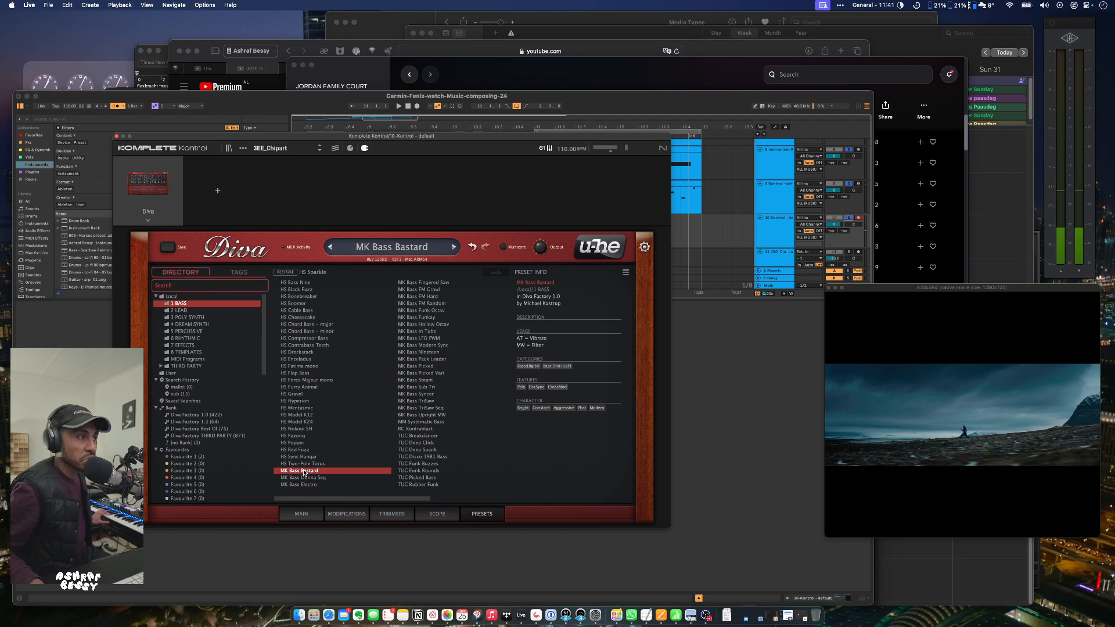
left_click(304, 436)
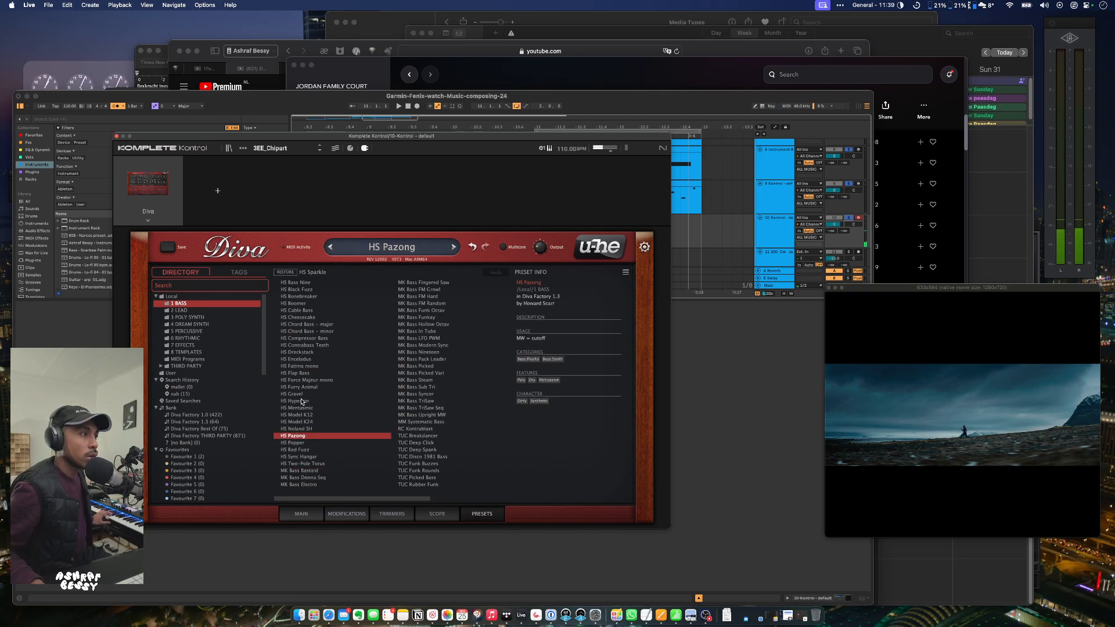
left_click(306, 373)
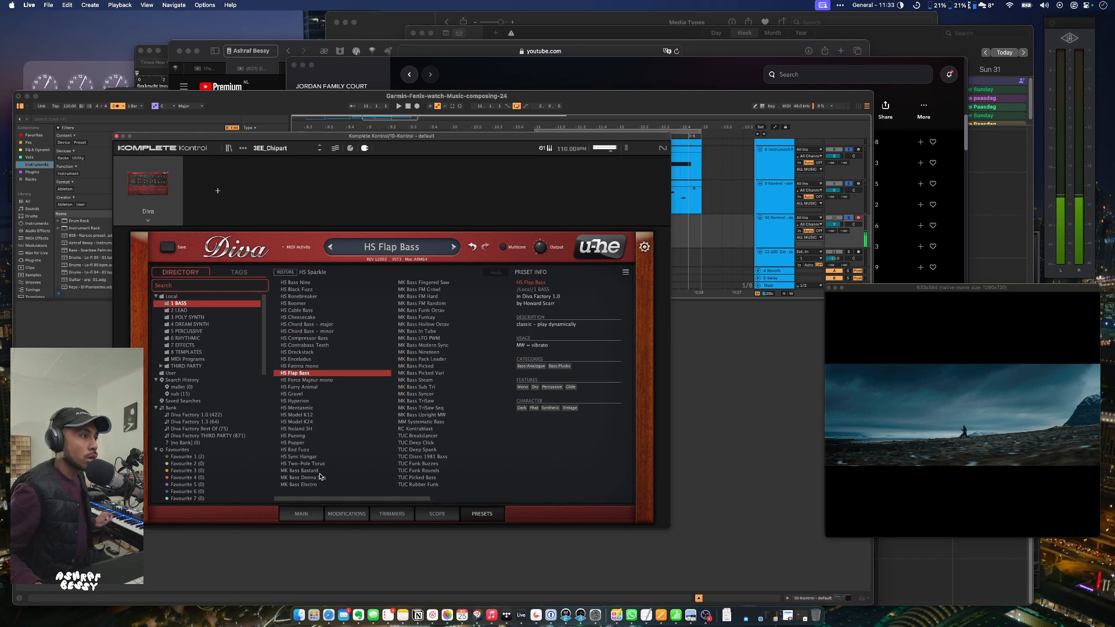
Audition further Diva bass presets, including XS Warm Bass, XS Forever 80s and XS Juno Hoover, against the playing section.
left_click_drag(324, 501, 403, 500)
left_click(428, 284)
left_click(422, 297)
left_click(306, 318)
left_click(281, 463)
left_click(304, 457)
left_click(429, 394)
left_click(426, 401)
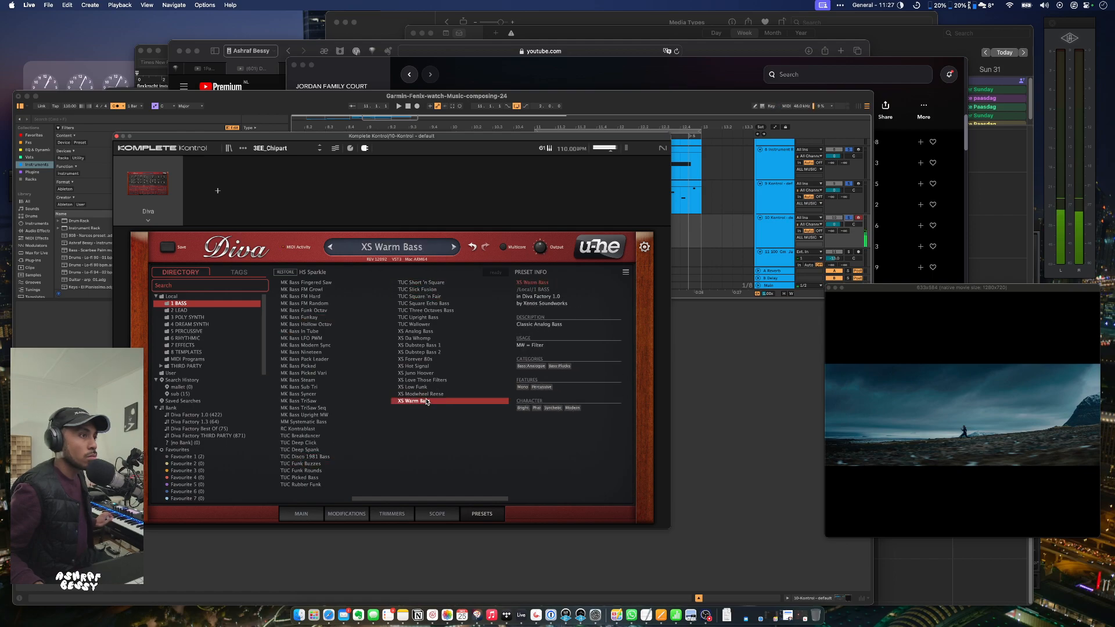
left_click(415, 366)
left_click(417, 360)
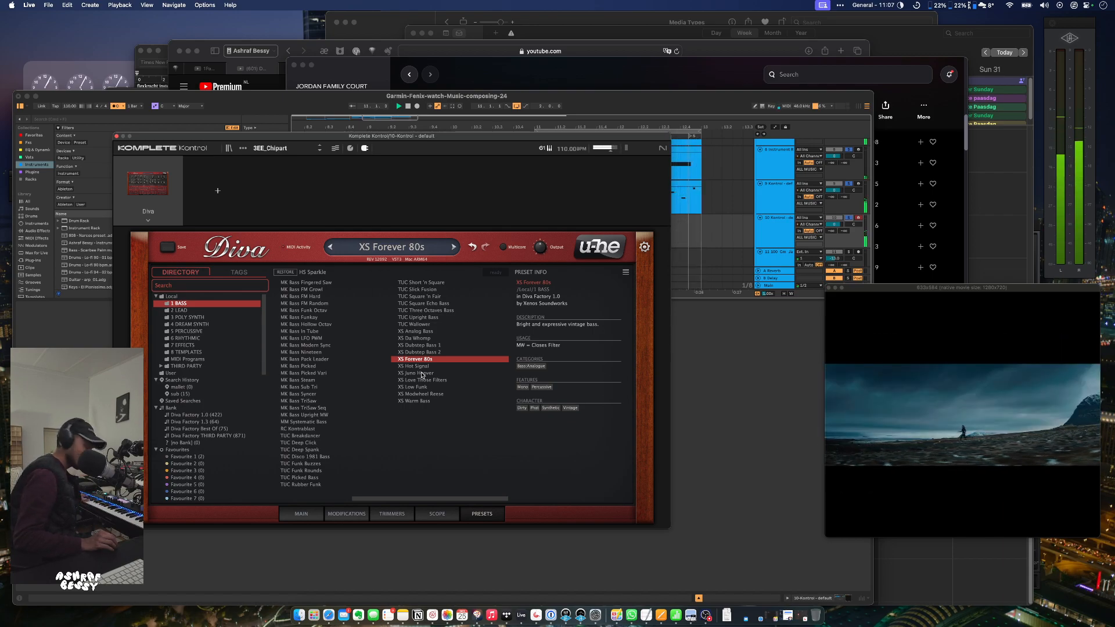
left_click(423, 374)
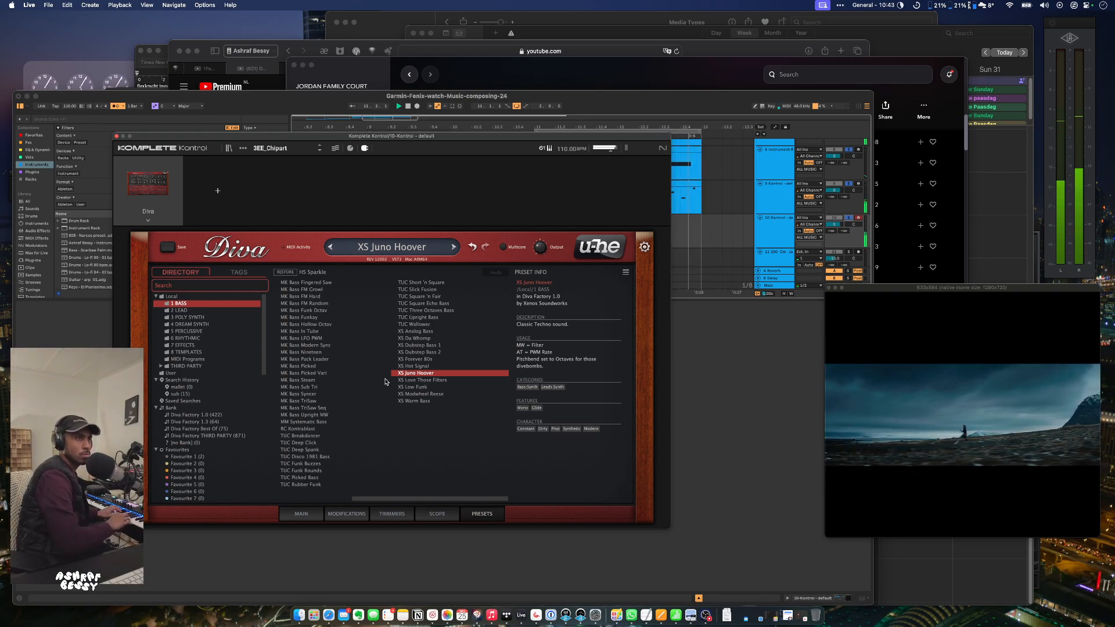
Load the XS Modwheel Reese bass preset, show Diva's main controls and record a bass line on the duplicated Kontrol track from bar 11.
left_click(410, 367)
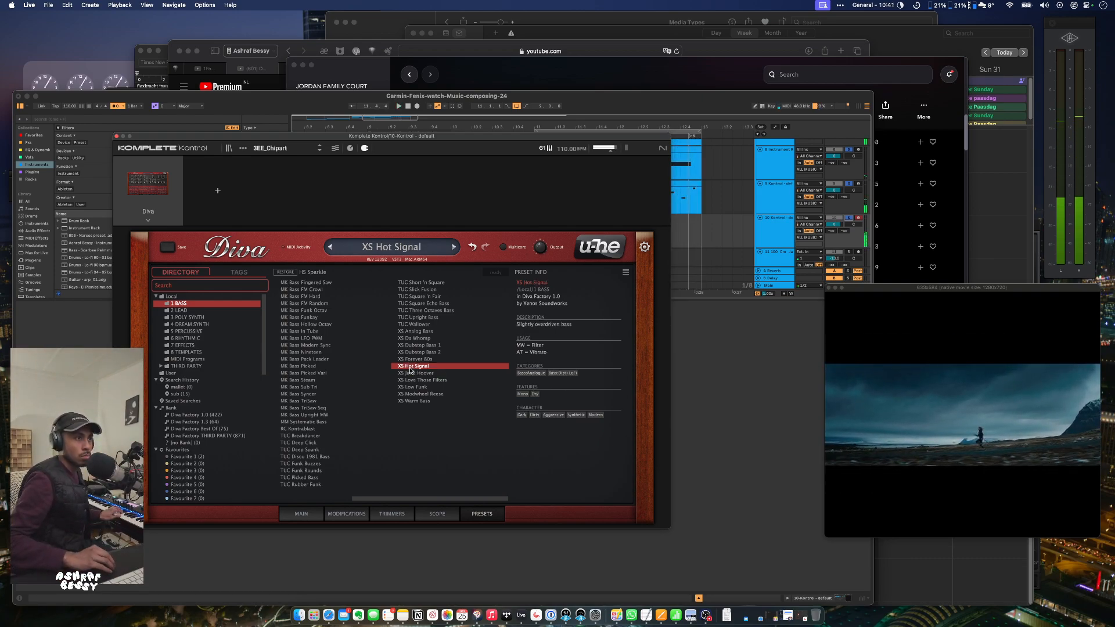
left_click(423, 401)
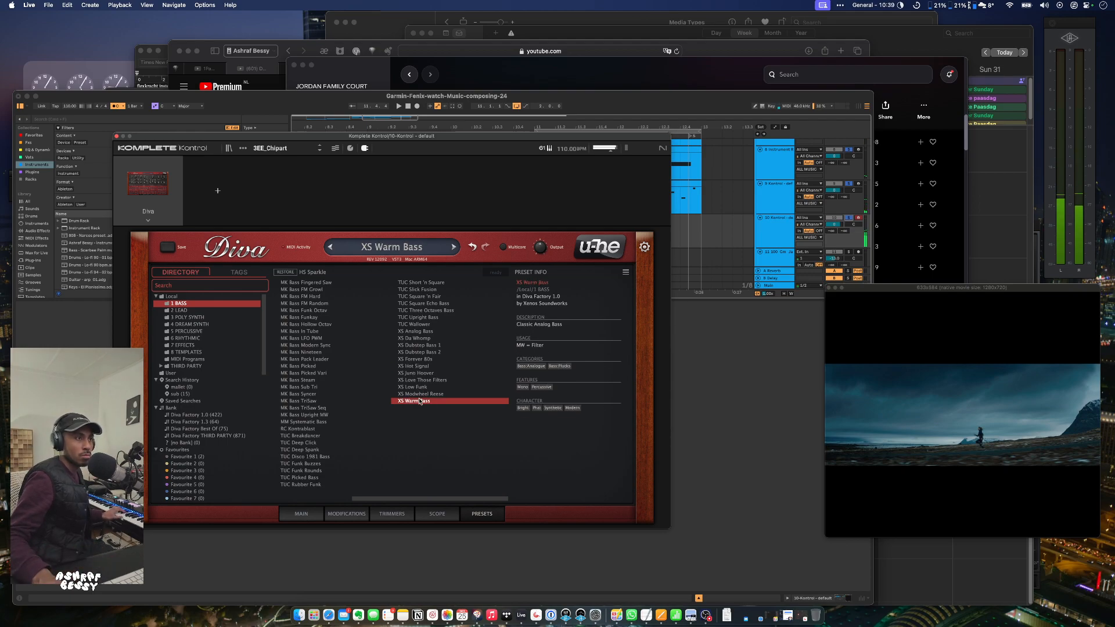
left_click(421, 395)
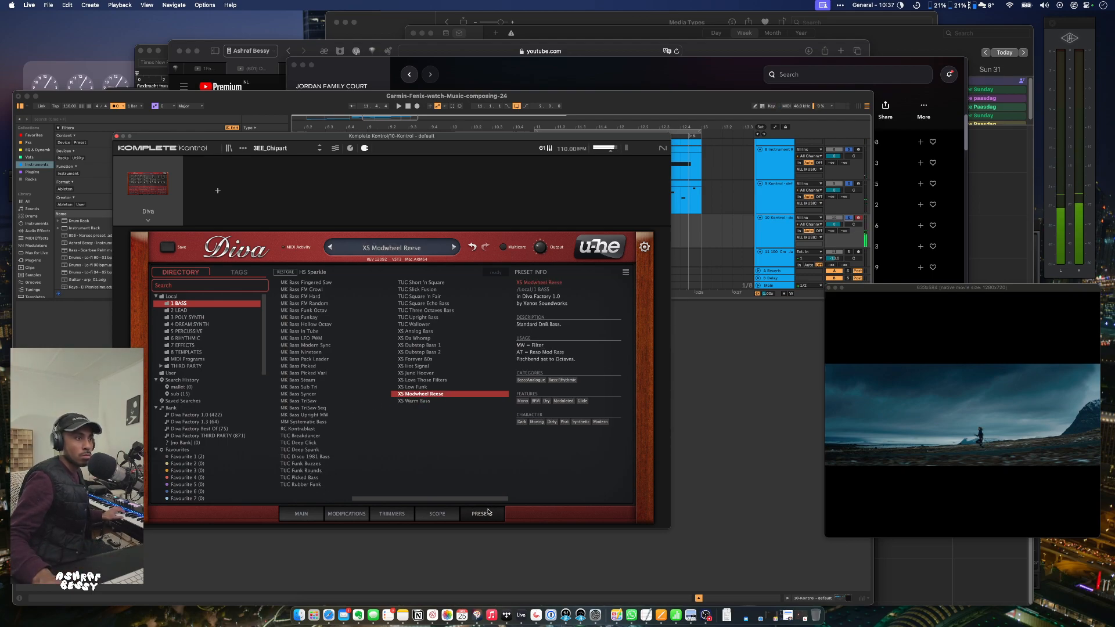
left_click(302, 514)
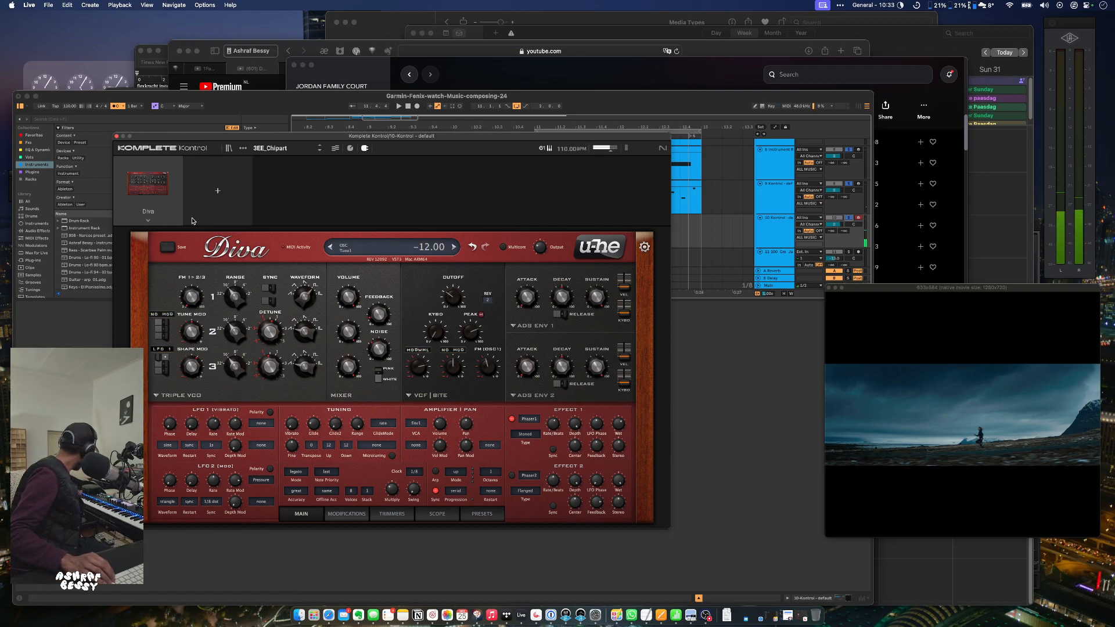
key("space")
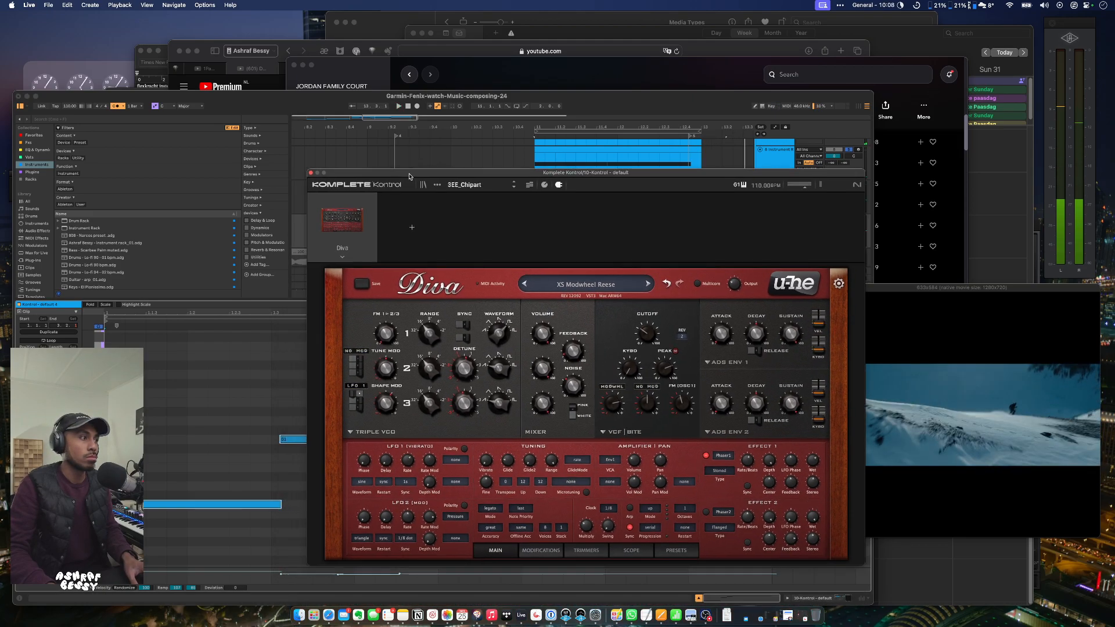
left_click_drag(409, 176, 468, 178)
left_click(131, 5)
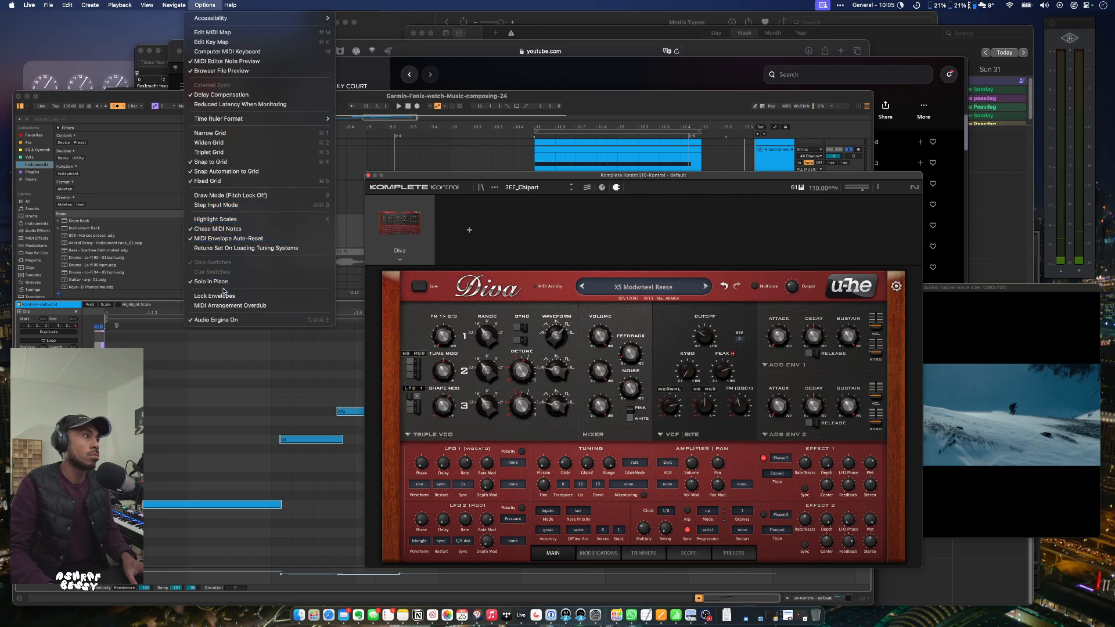
mouse_move(138, 4)
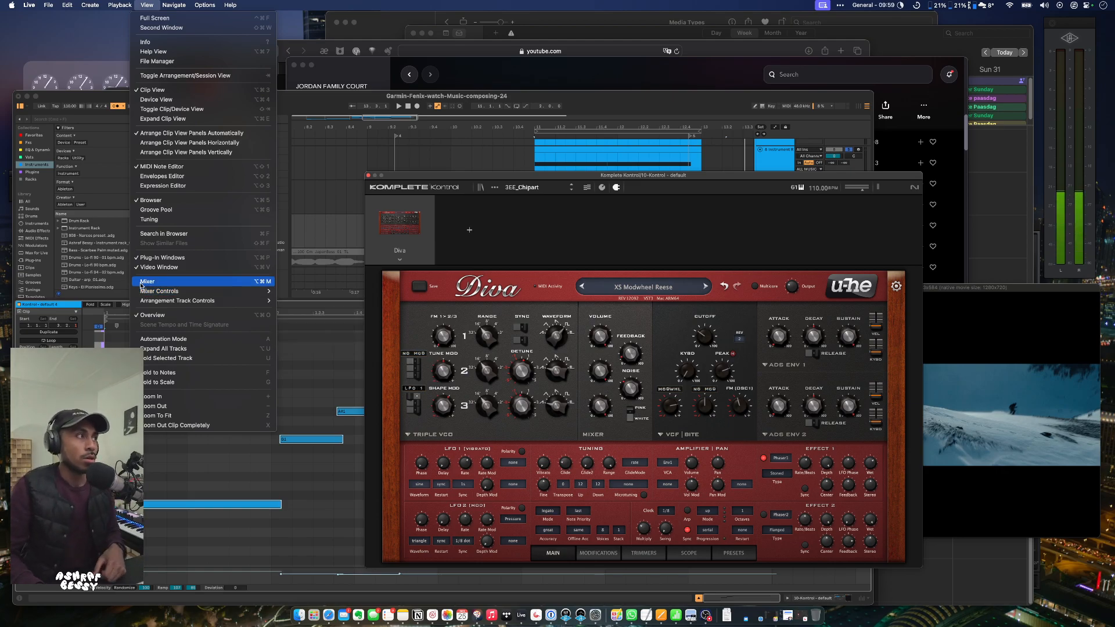
mouse_move(218, 4)
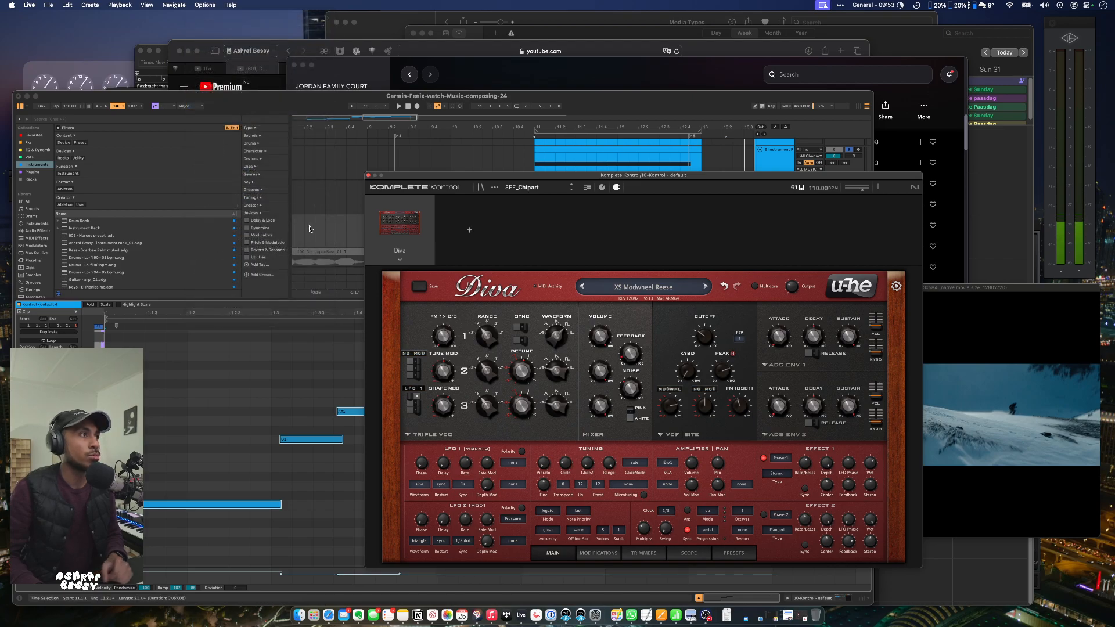
Close the Diva window, move the recorded G1, A#1 and C2 bass notes slightly earlier toward the grid and play them back.
left_click(368, 176)
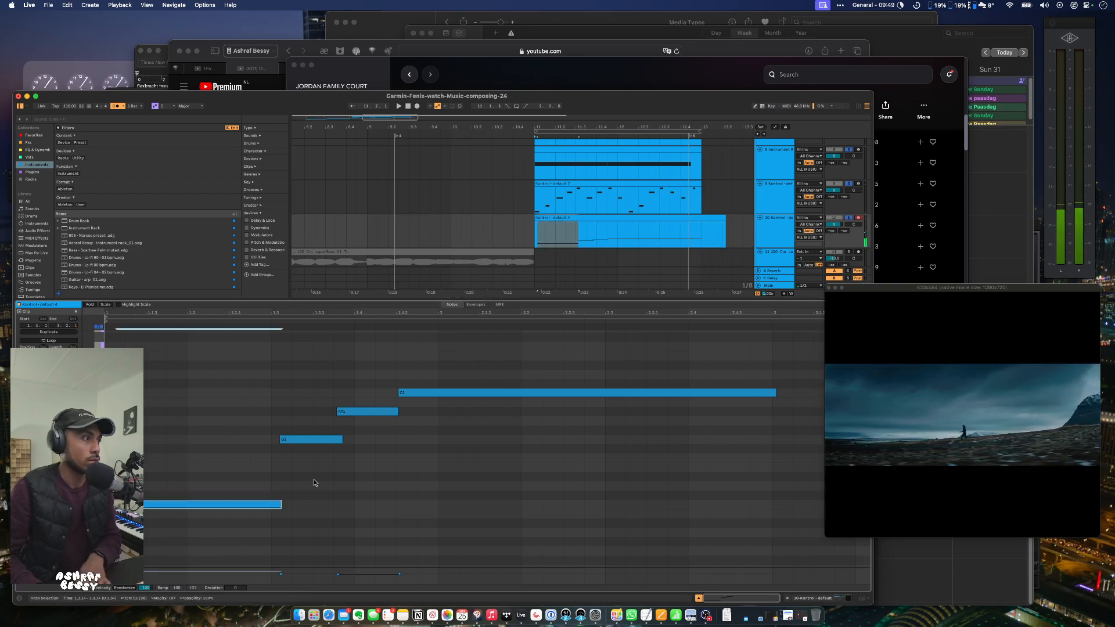
left_click(357, 411)
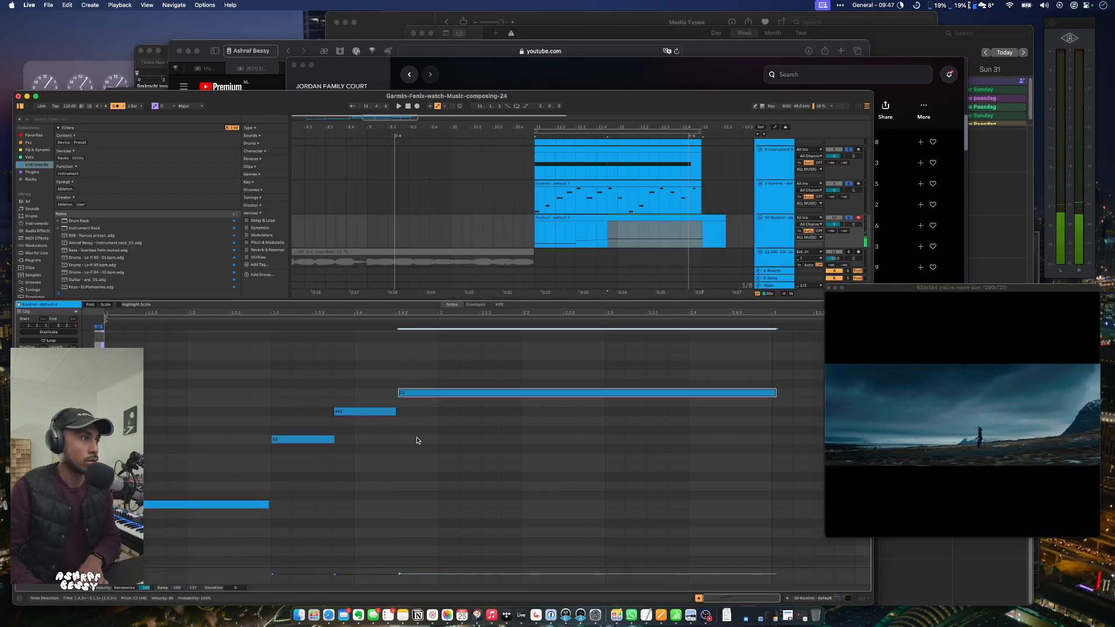
left_click(481, 448)
key("space")
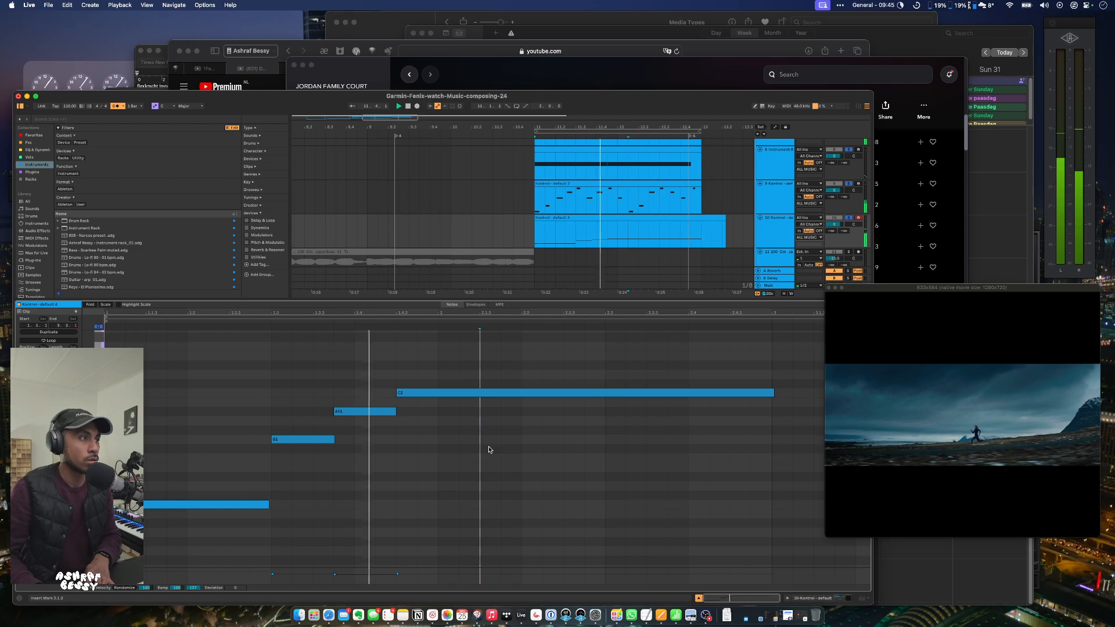
Delete the part of the bass clip beyond bar 13, select the clip from bar 11 to 13 and play the section.
left_click(703, 238)
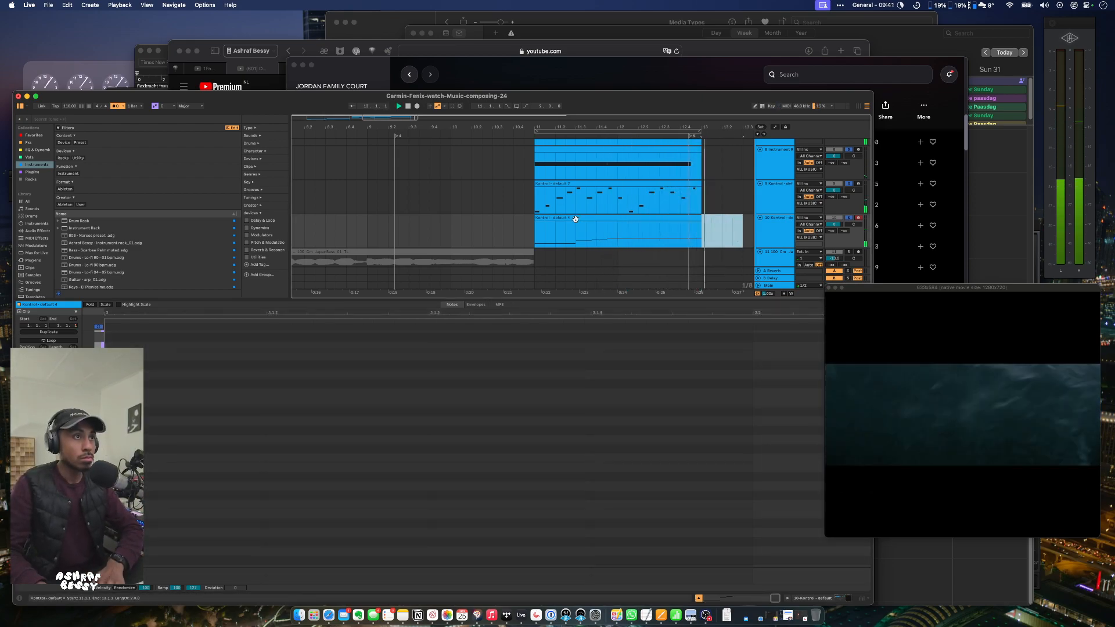
left_click(623, 221)
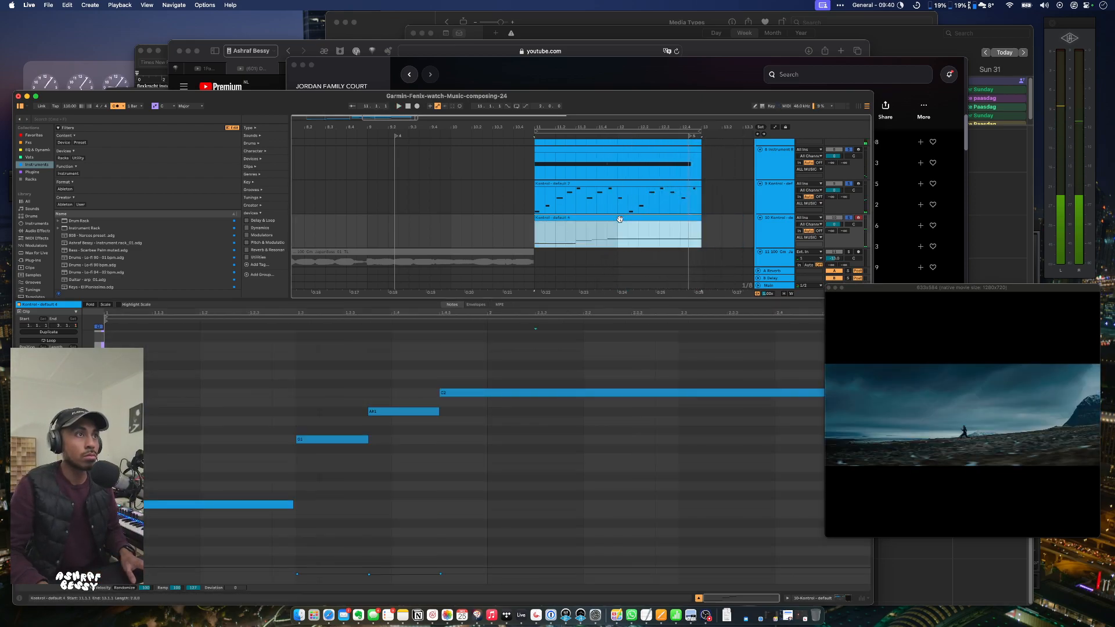
key("space")
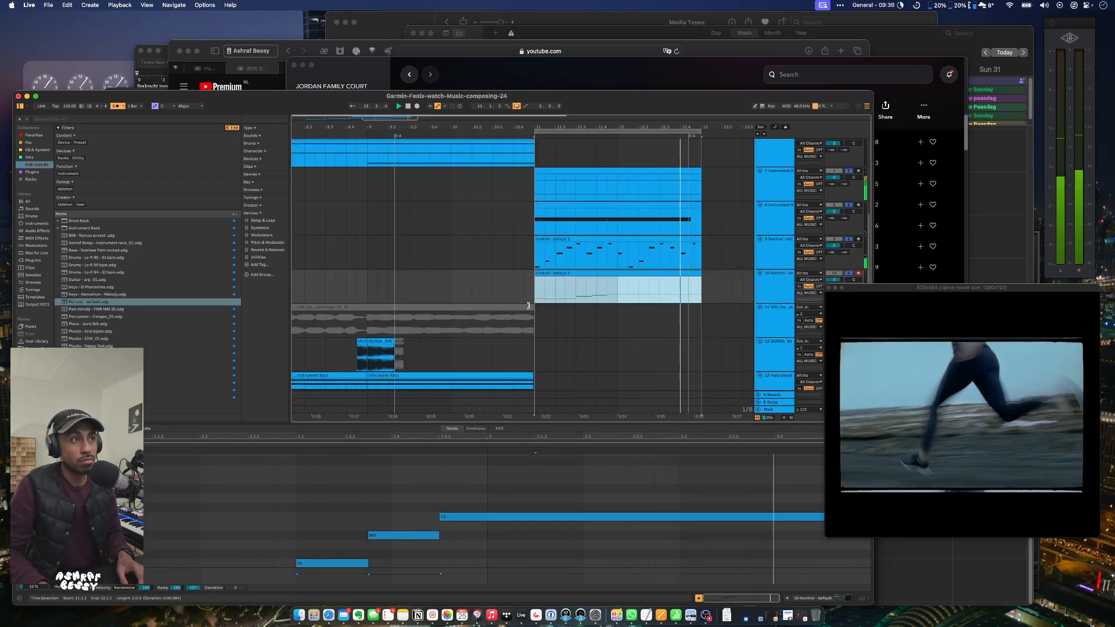
Add the Compressor presets Mildly Aggressive and Mix Gel to the bass track's device chain.
left_click(525, 288)
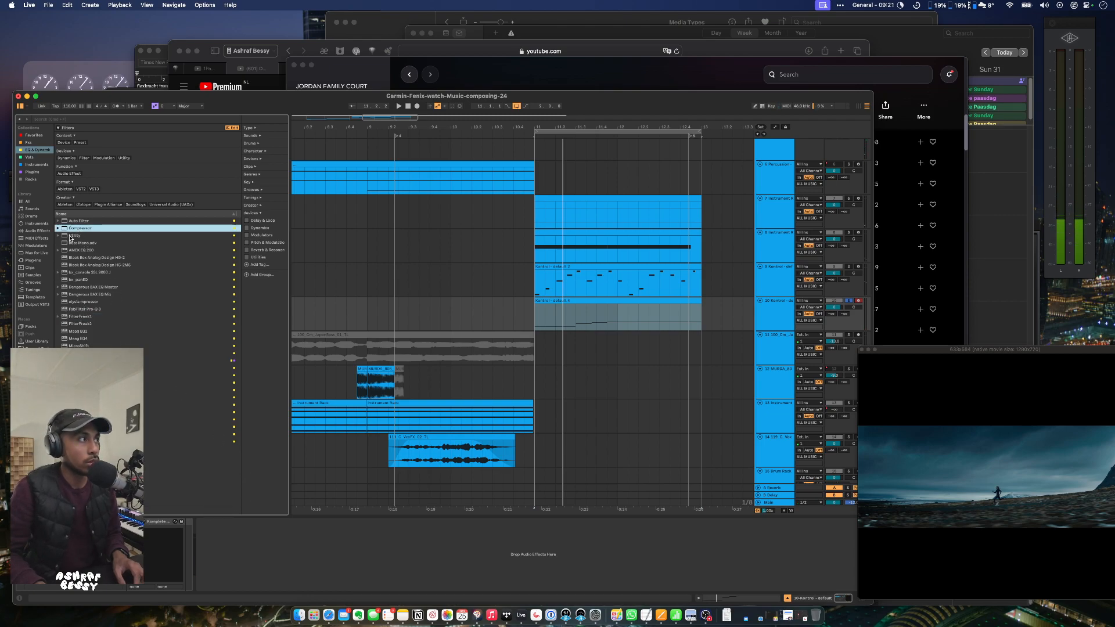
left_click(58, 229)
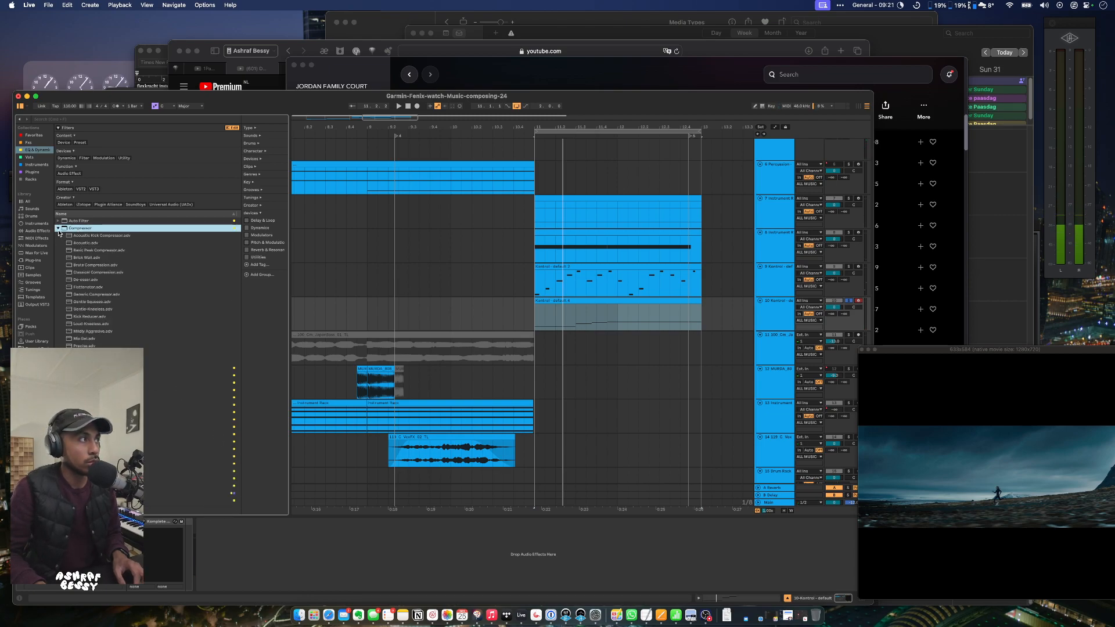
left_click(88, 331)
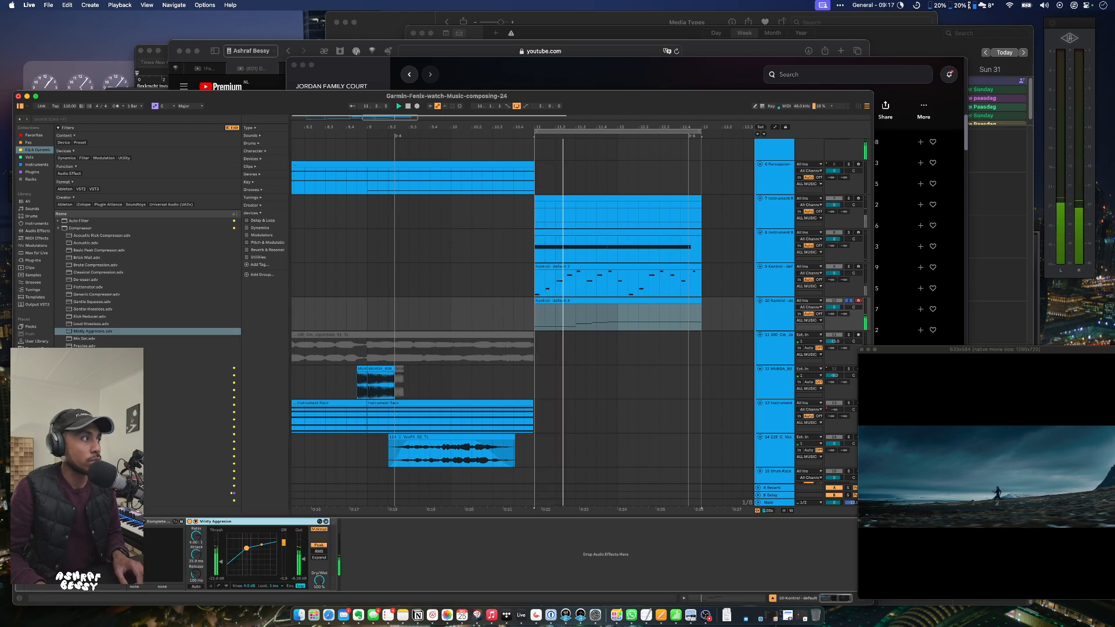
left_click_drag(86, 340, 334, 537)
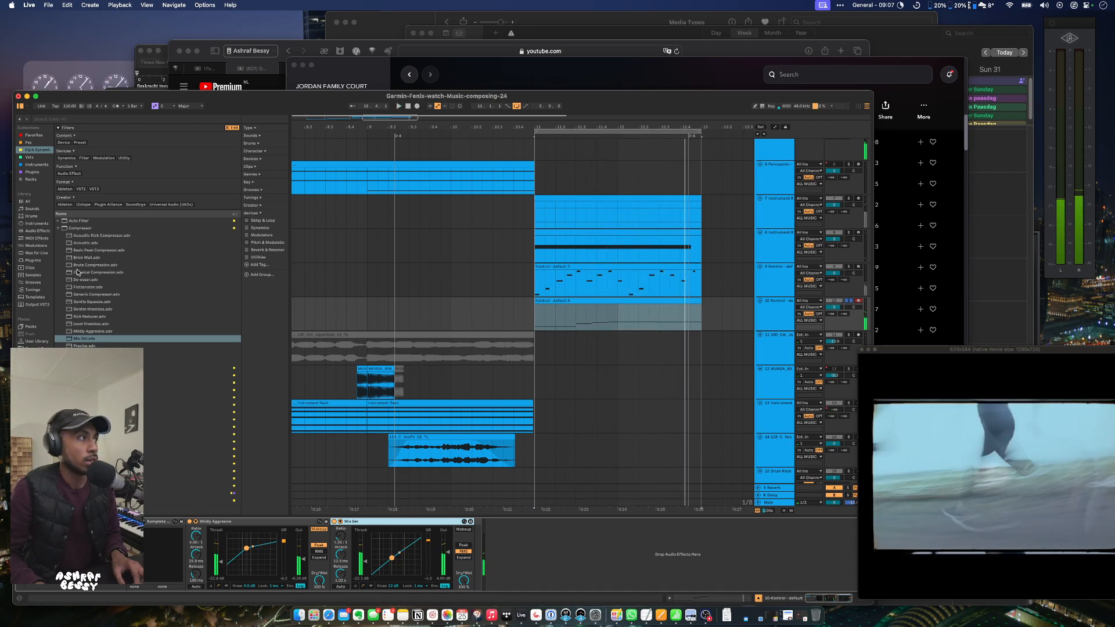
Browse the dynamics and plugin collections for another effect and filter the plugin collection by Soundtoys.
scroll(102, 328, "down", 4)
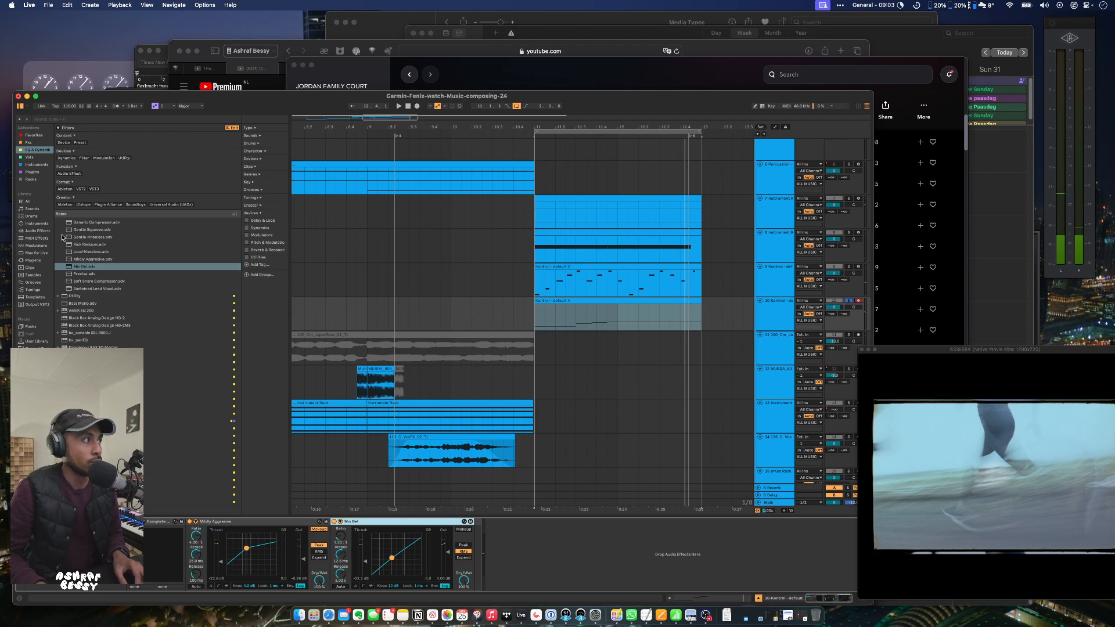
left_click(33, 172)
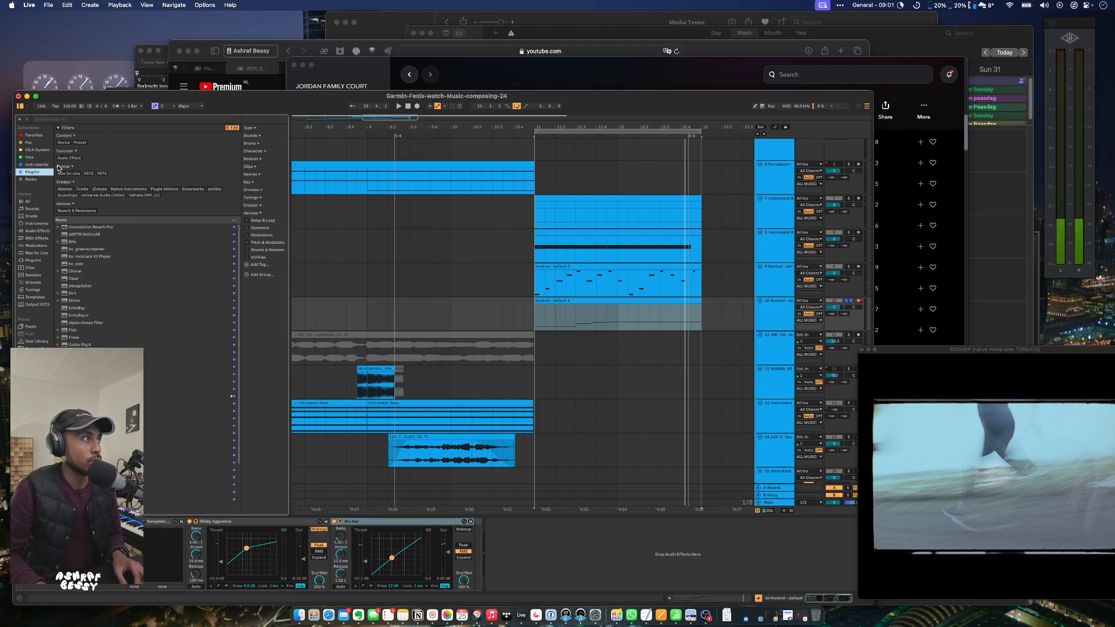
left_click(36, 150)
left_click(135, 204)
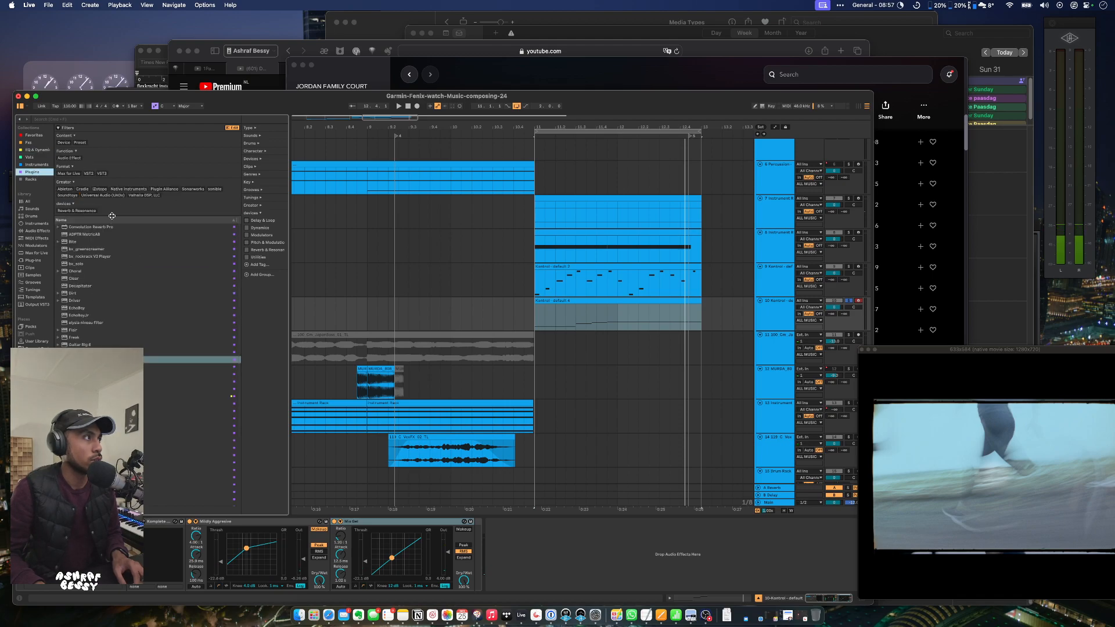
left_click(67, 195)
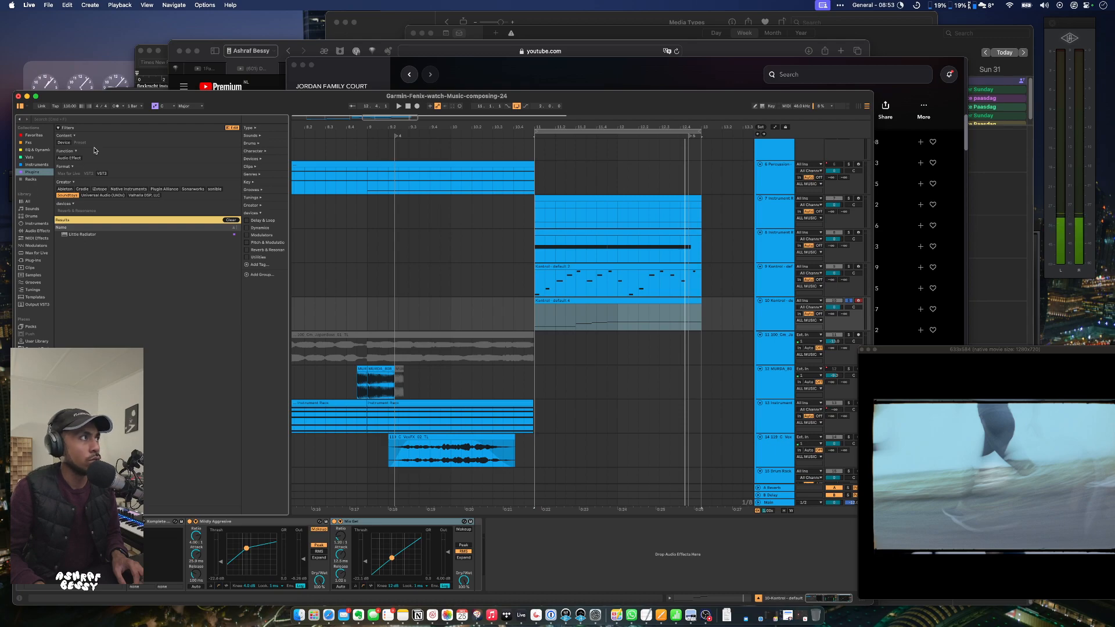
Filter all installed plug-ins by Soundtoys, add Decapitator after the compressors on the bass track and start playback.
left_click(29, 260)
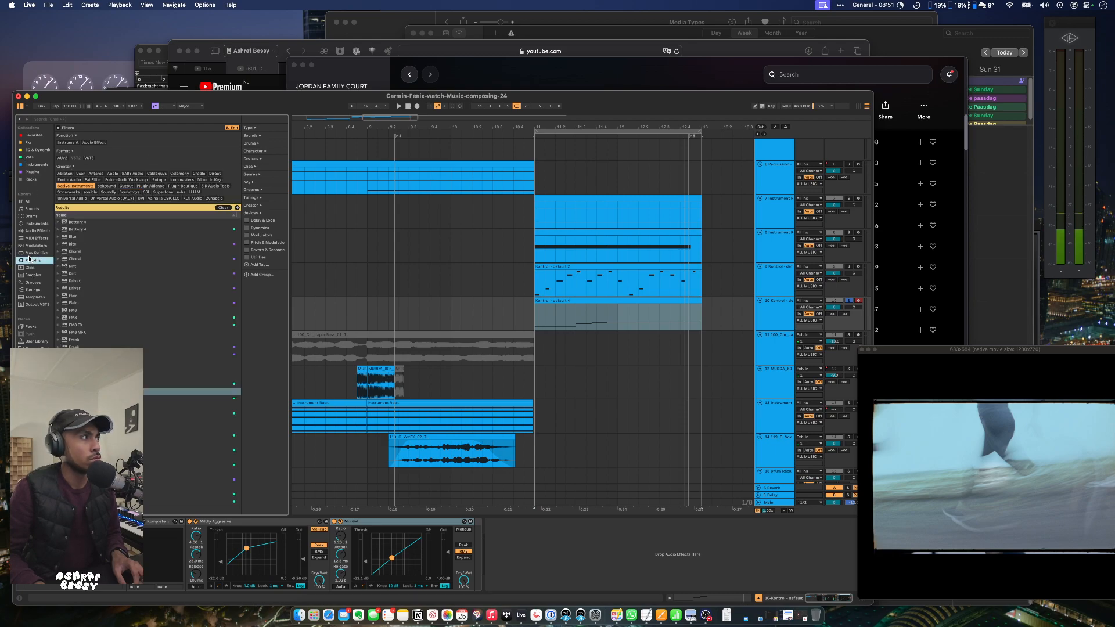
left_click(123, 192)
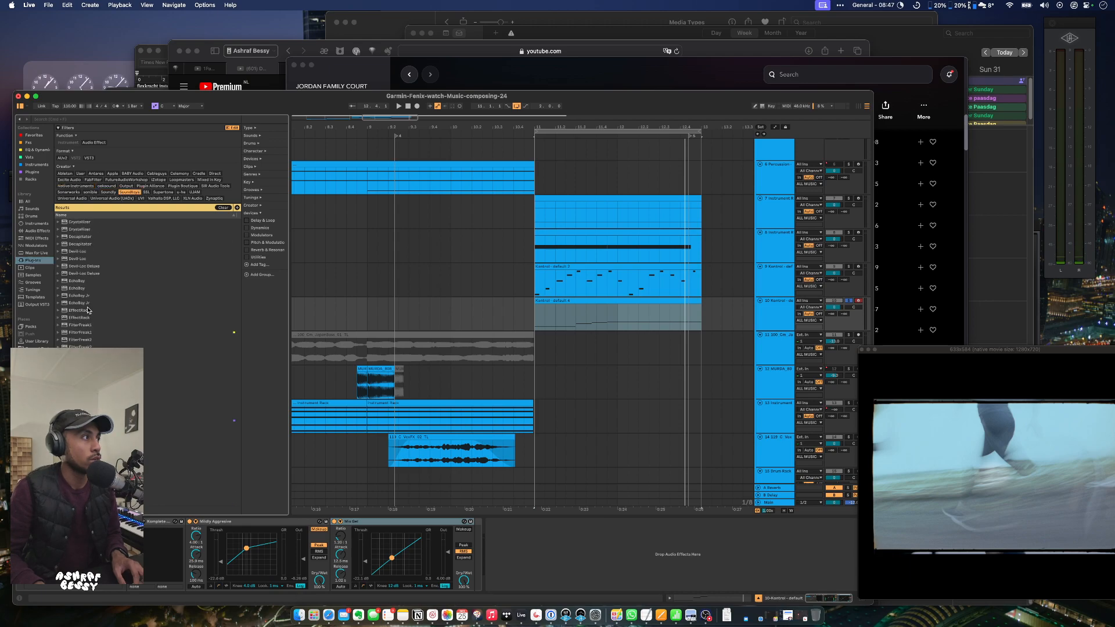
left_click(84, 247)
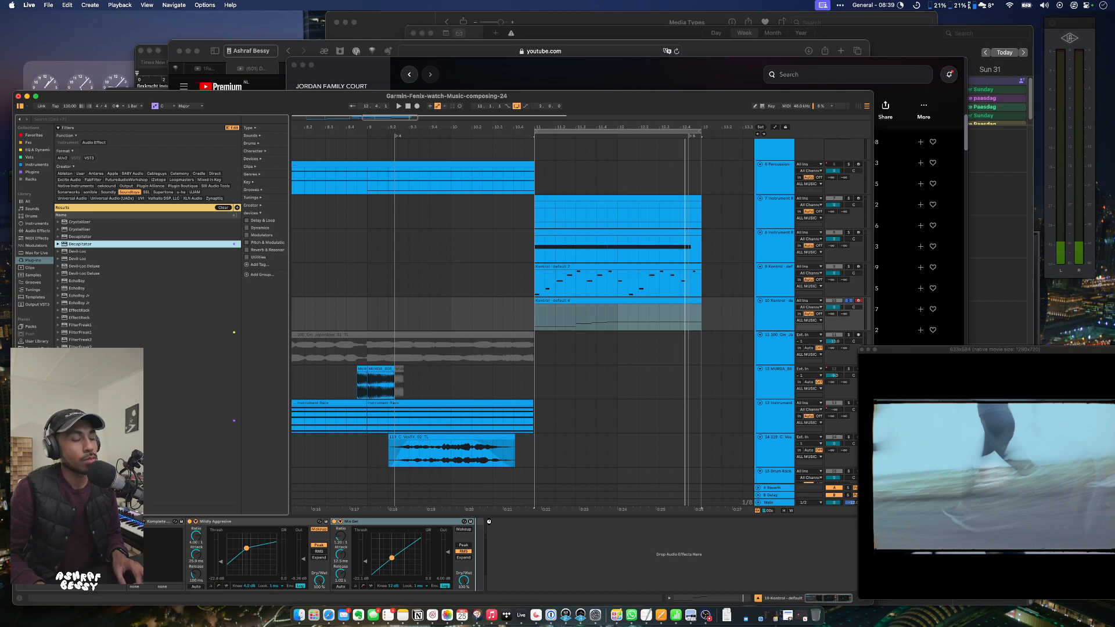
key("Return")
key("space")
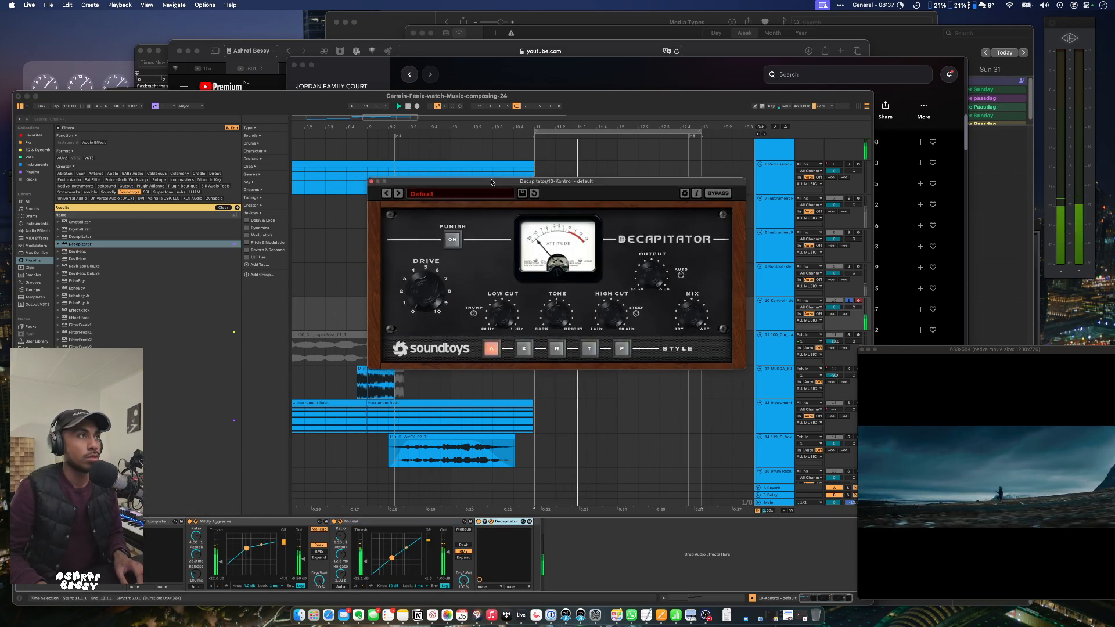
Load Decapitator's MidDriver bass preset and compare it with the neighbouring presets during playback.
left_click(481, 233)
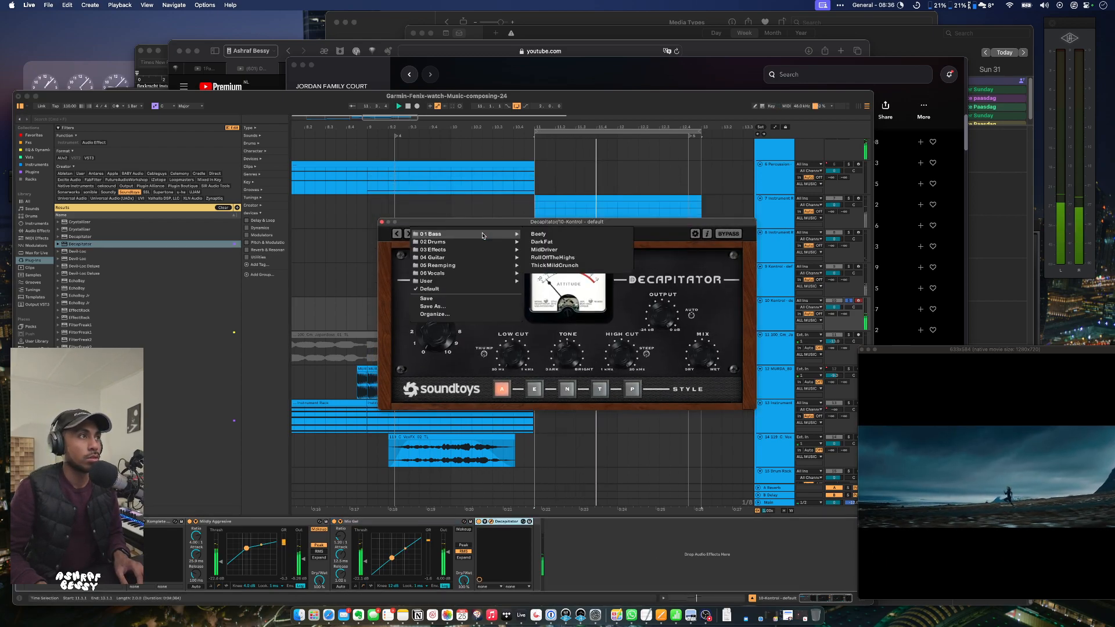
left_click(550, 250)
left_click(397, 235)
left_click(409, 234)
left_click(409, 234)
left_click(397, 234)
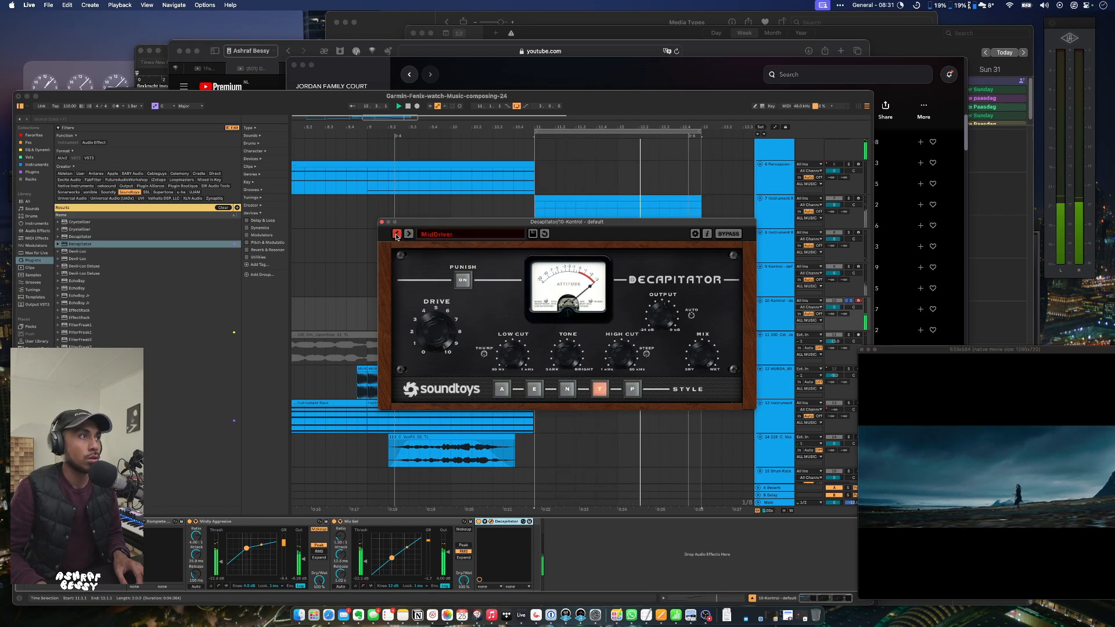
Load Decapitator's DarkDrive preset on the bass track and close its window.
left_click(397, 234)
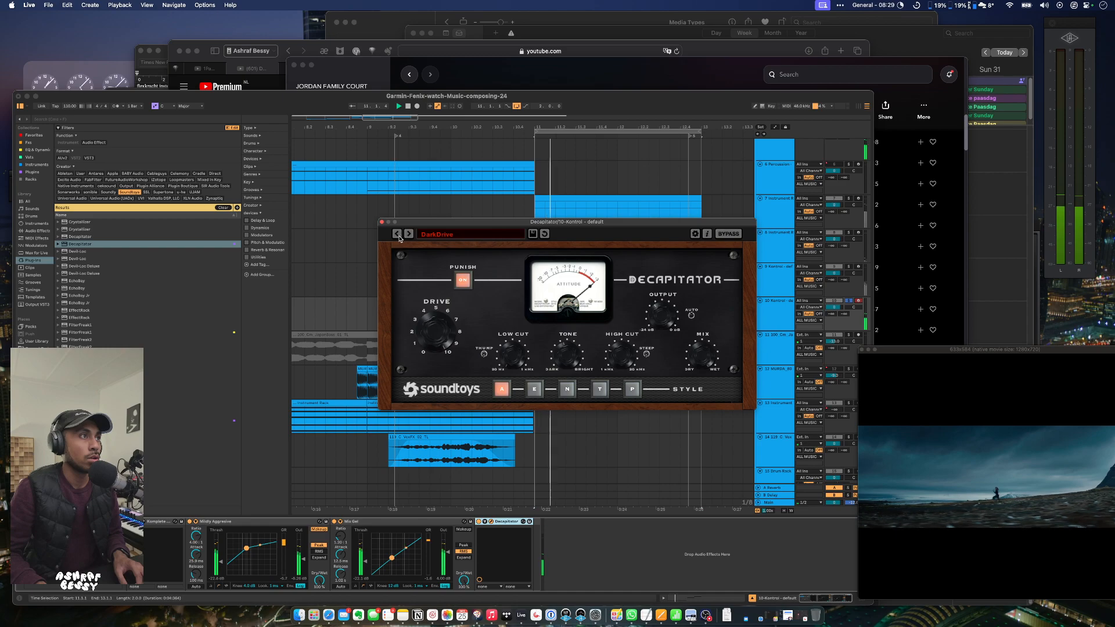
left_click(382, 223)
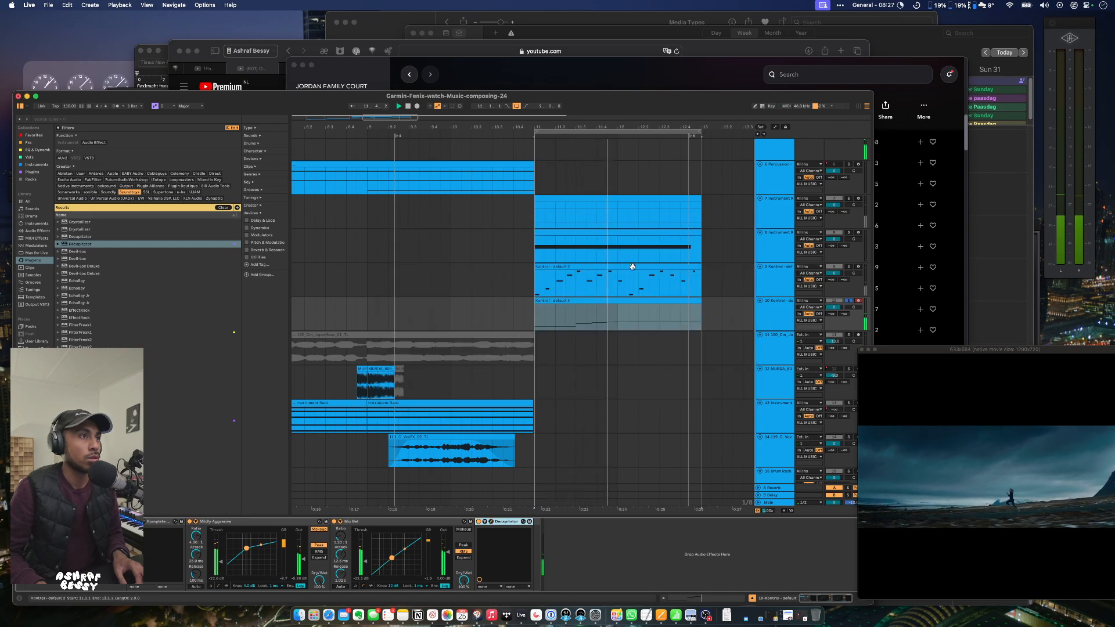
Adjust the filter cutoff to 60.50 in the bass track's Diva inside Komplete Kontrol and close the instrument.
left_click(535, 315)
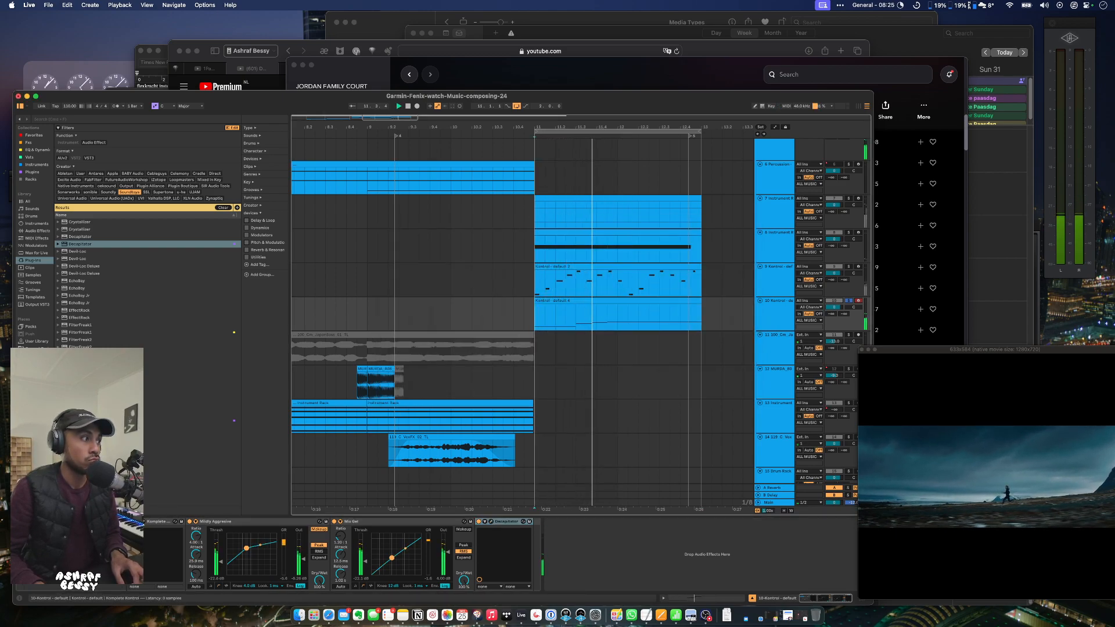
left_click(144, 523)
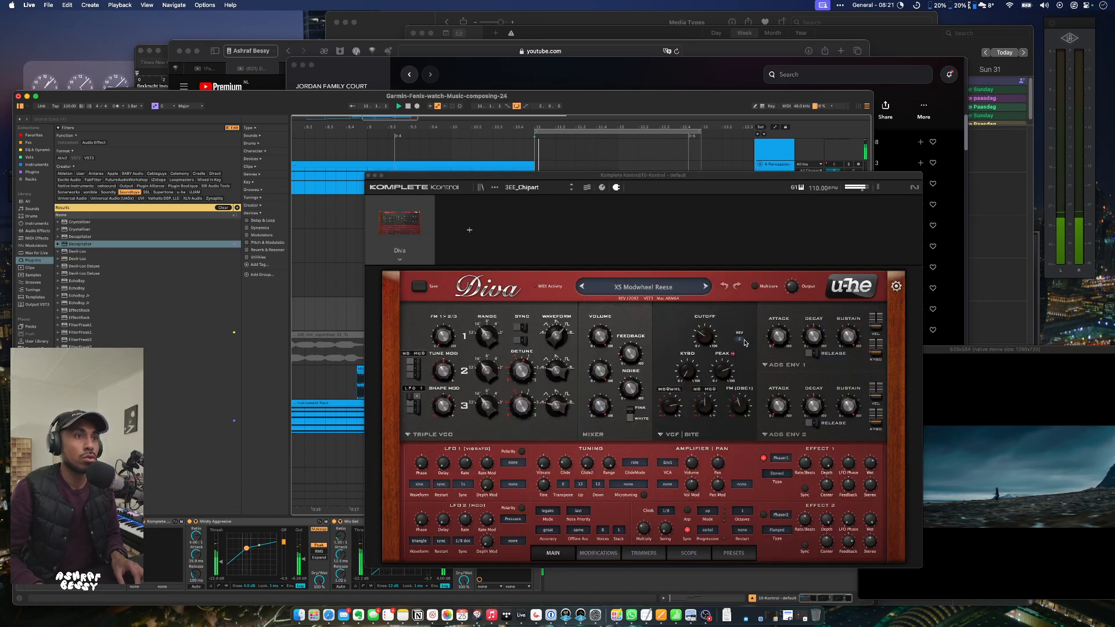
left_click(706, 335)
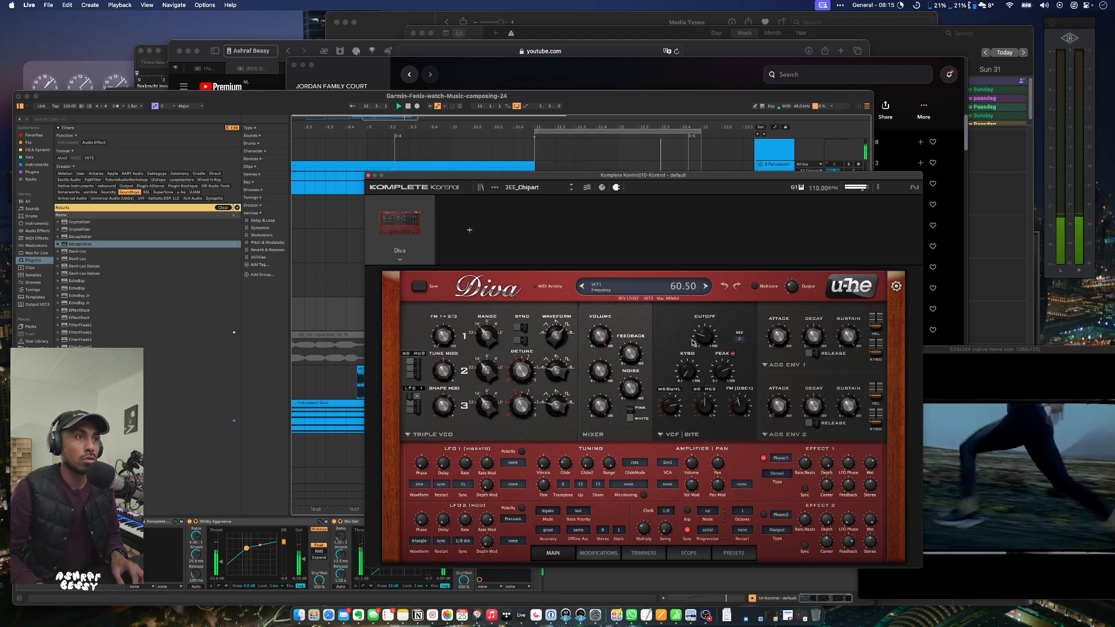
left_click(368, 175)
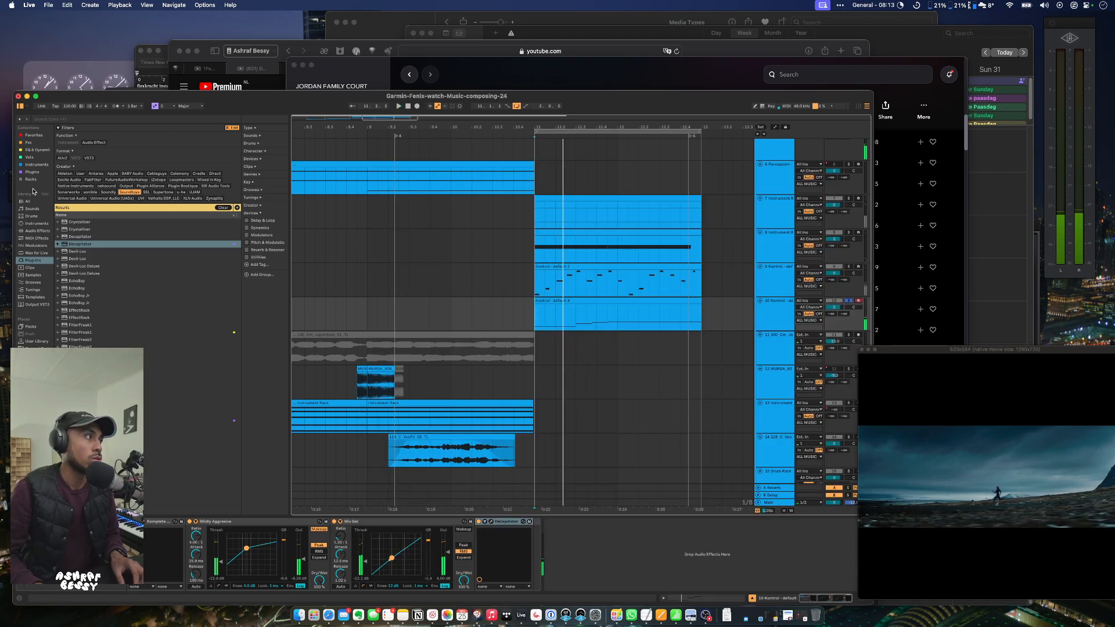
Add FilterFreak1 from the EQ & Dynamics collection after Decapitator and lower its filter frequency during playback.
left_click(40, 150)
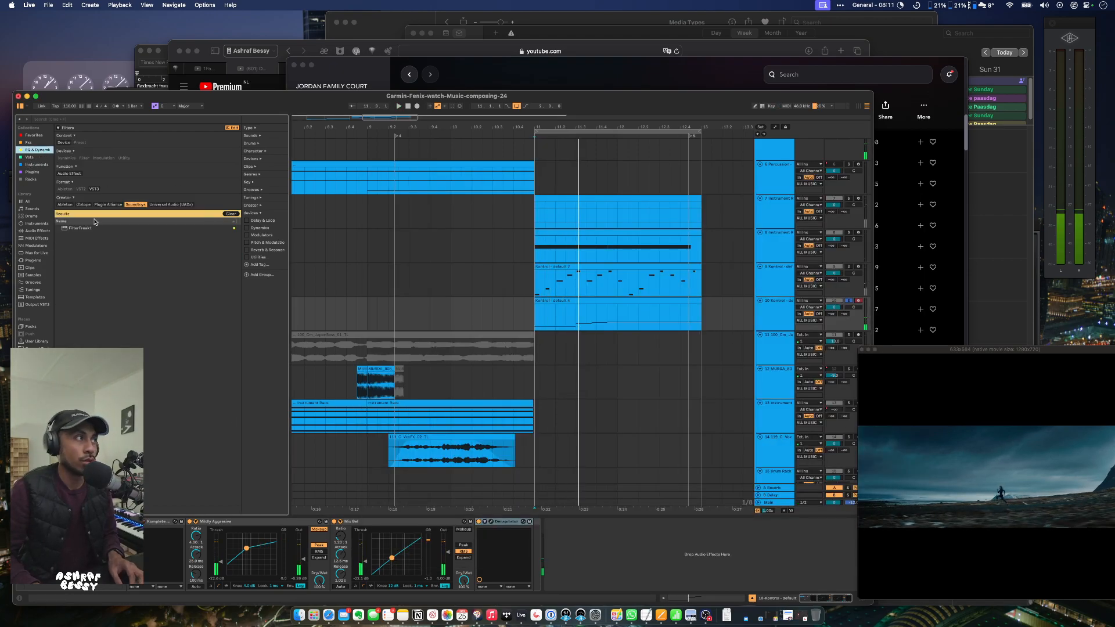
left_click(87, 228)
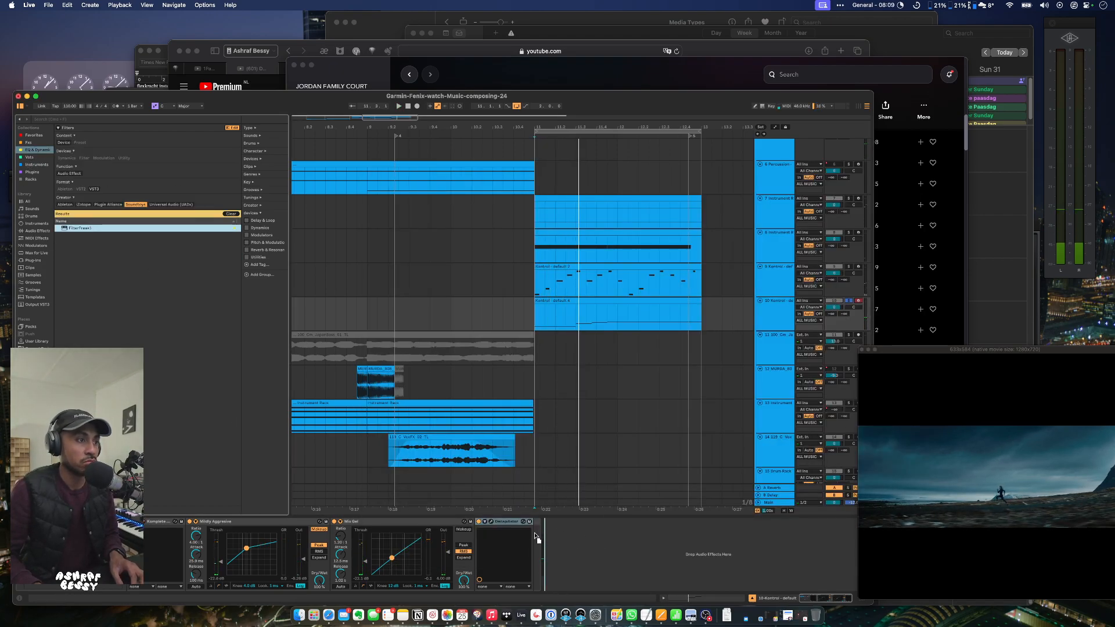
left_click_drag(532, 539, 533, 540)
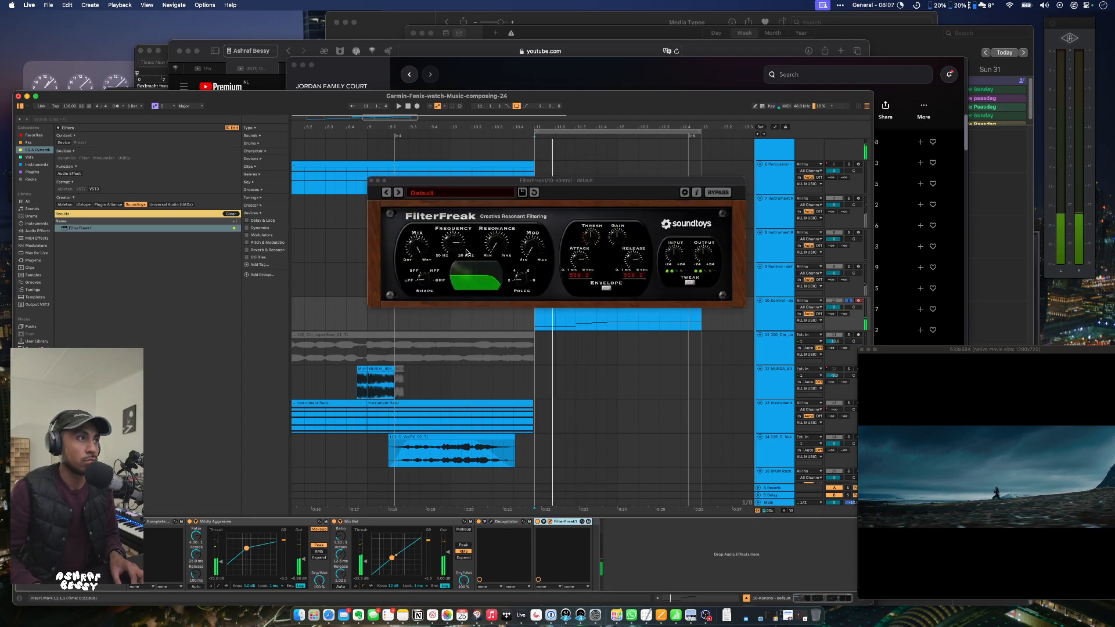
key("space")
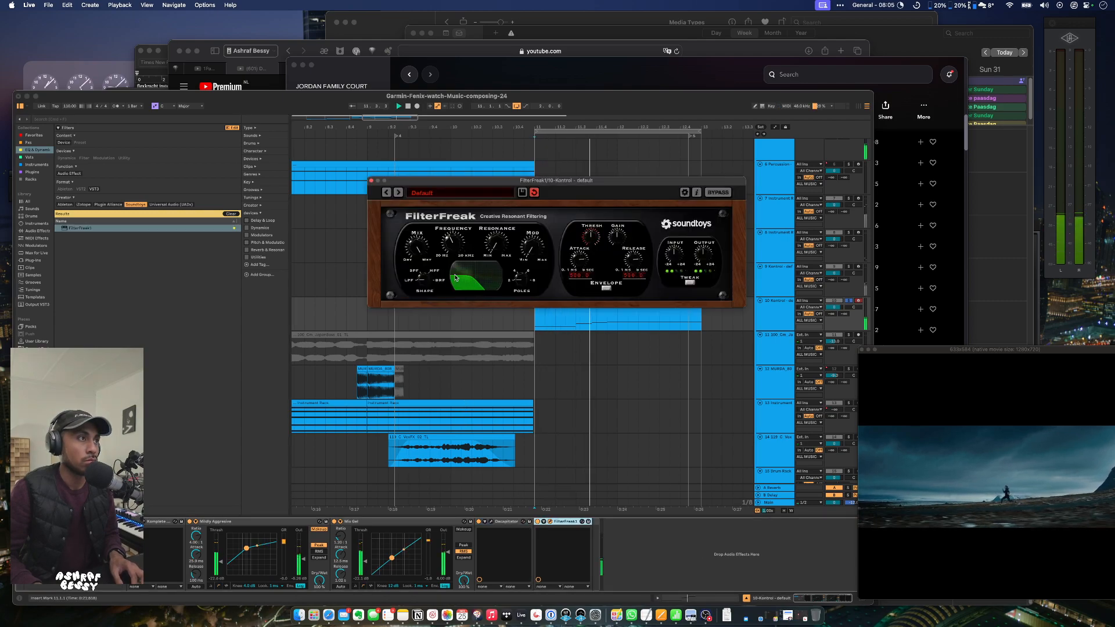
left_click(371, 181)
key("space")
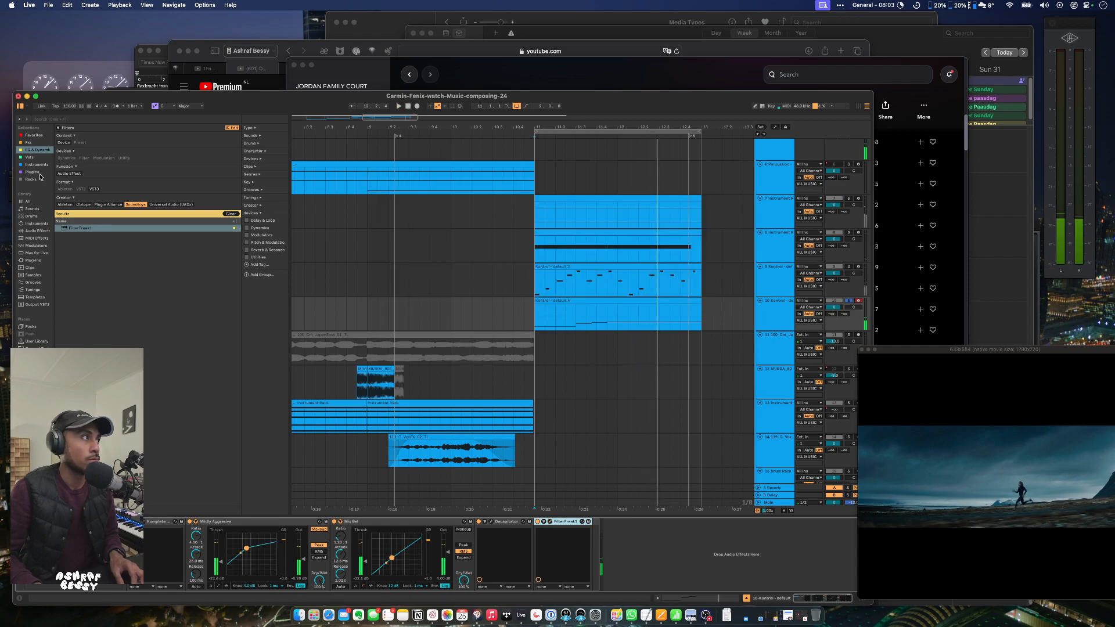
Remove the Soundtoys filter from the EQ & Dynamics collection and add FabFilter Pro-Q 3 after FilterFreak1 on the bass track.
left_click(32, 173)
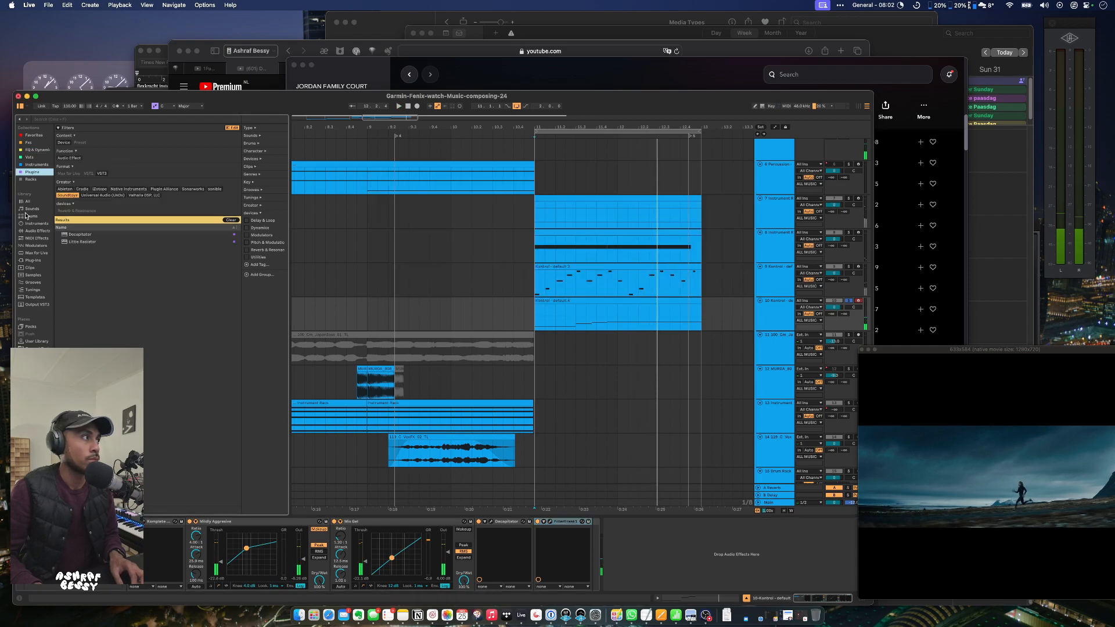
left_click(36, 150)
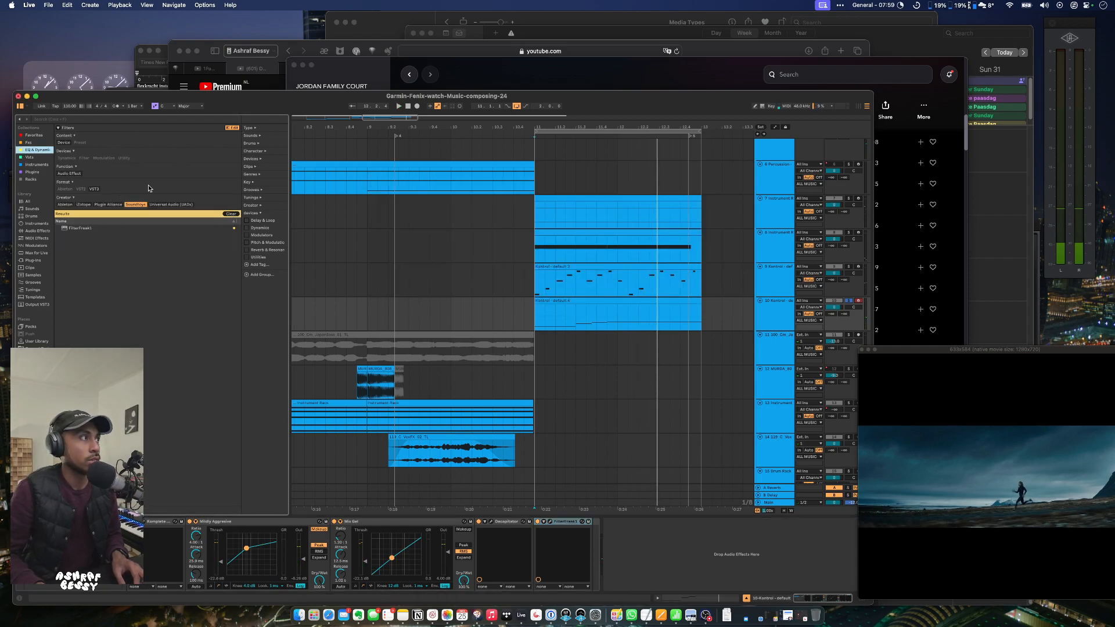
left_click(231, 214)
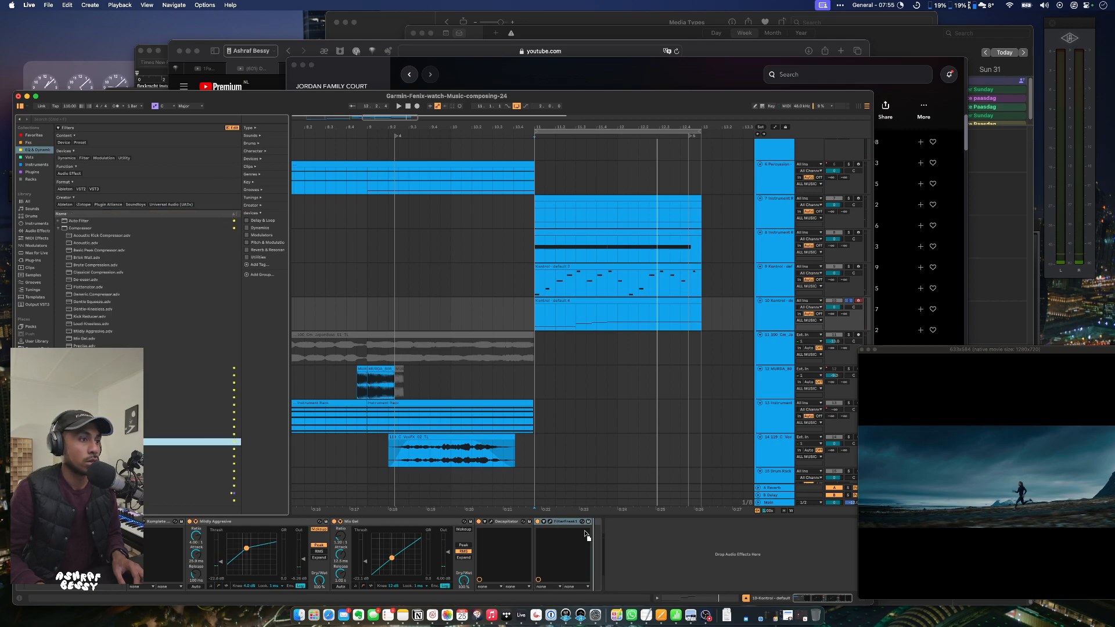
left_click_drag(586, 534, 587, 535)
Create a low cut in Pro-Q 3 with a Brickwall slope at 25 Hz and check it during playback.
left_click(394, 293)
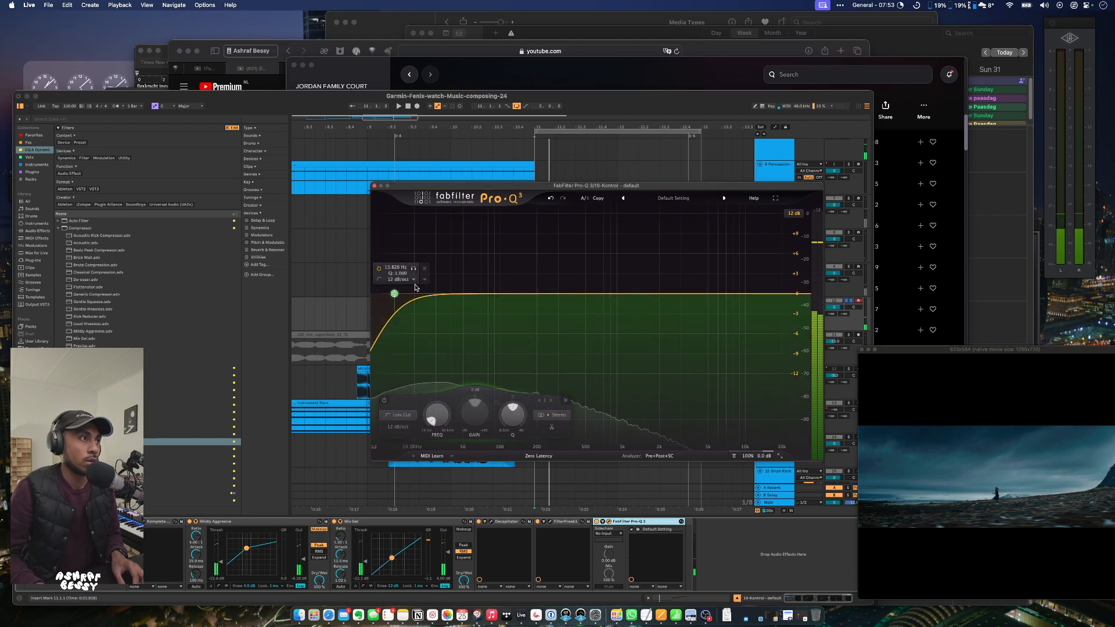
left_click(405, 281)
left_click(417, 377)
left_click(400, 267)
type("25")
key("Return")
key("space")
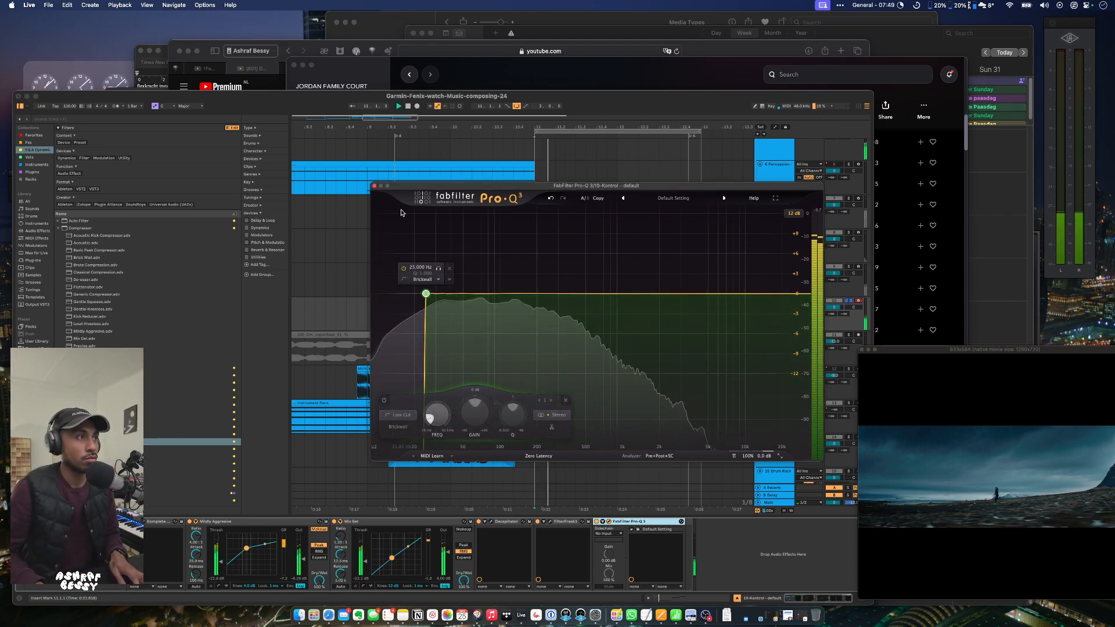
key("super+w")
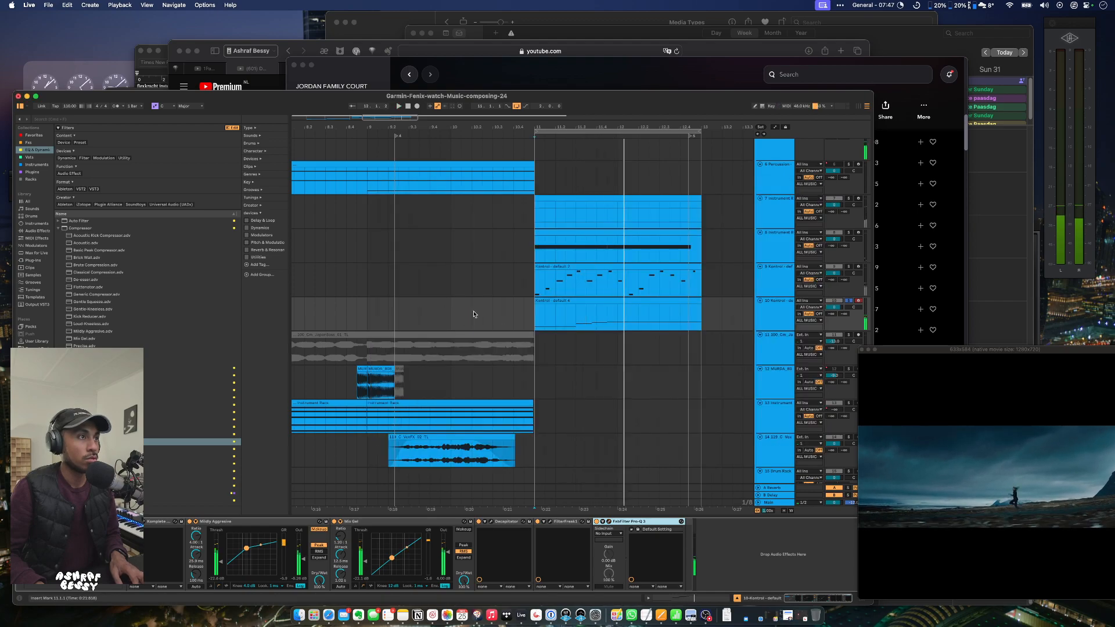
Add the Bass Mono utility preset after Pro-Q 3 on the bass track.
key("space")
key("space")
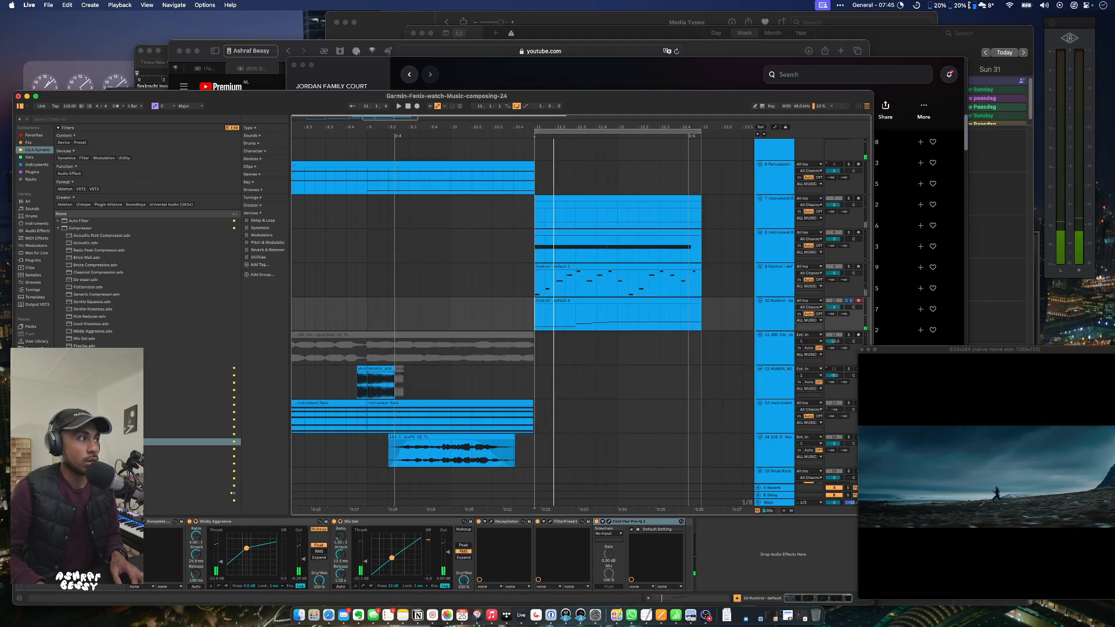
left_click_drag(113, 376, 238, 399)
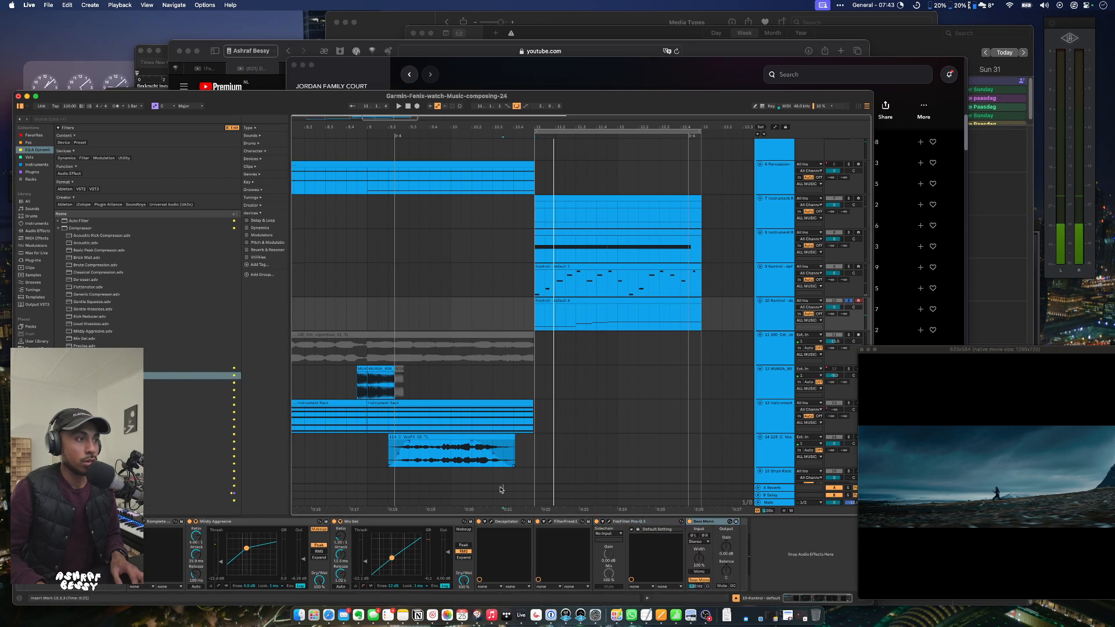
Play the full arrangement from just before bar 7 through into the section starting at bar 11.
left_click(363, 472)
key("space")
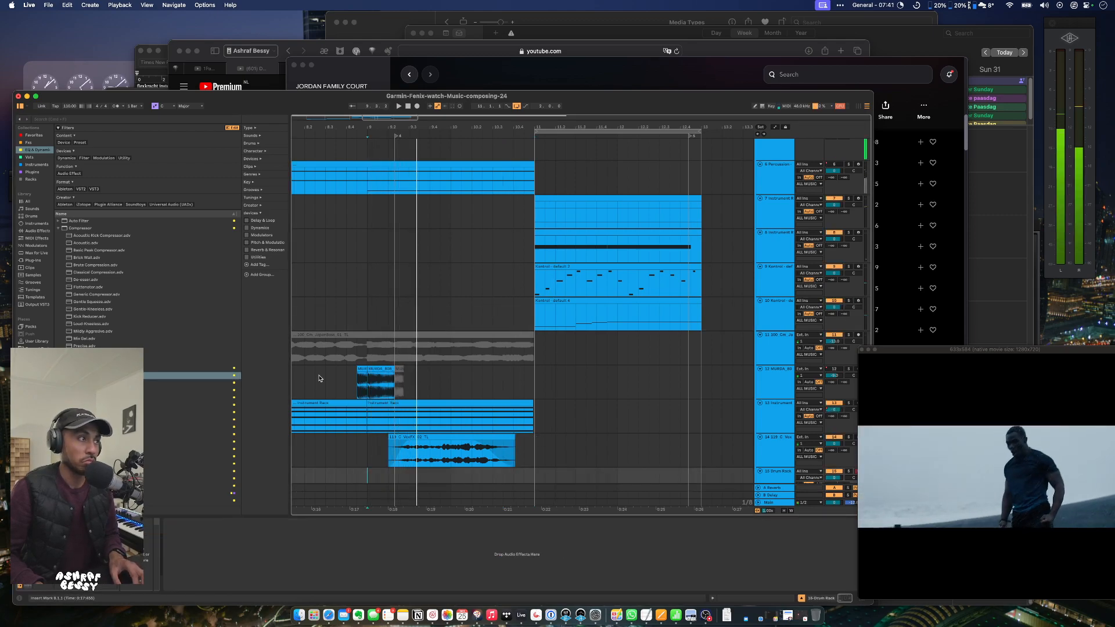
key("space")
left_click(319, 379)
scroll(319, 379, "left", 6)
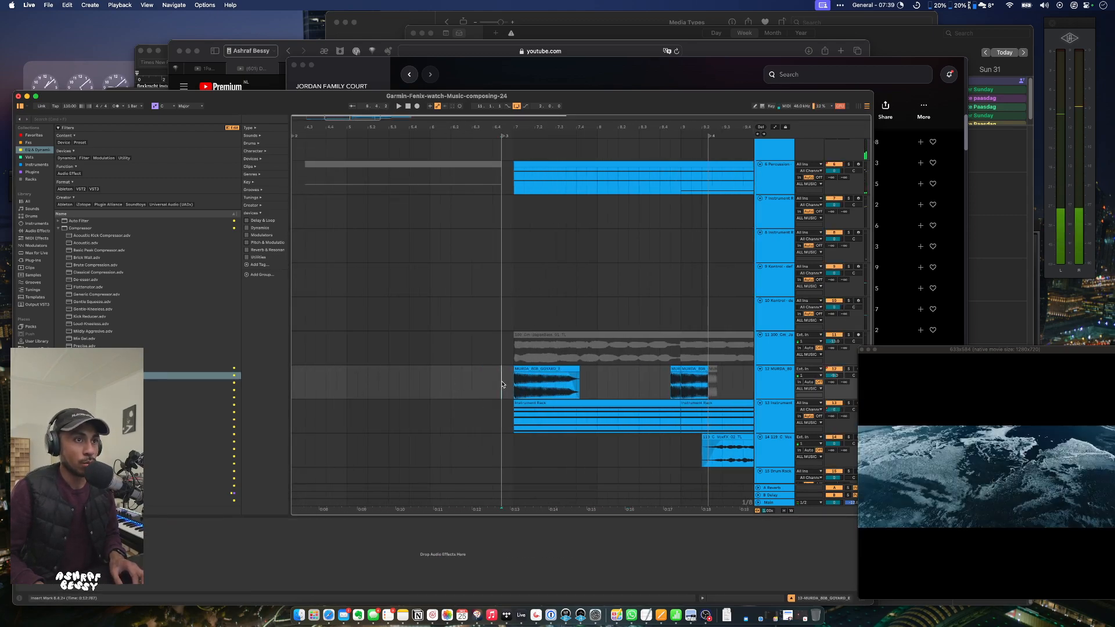
left_click(502, 383)
scroll(510, 378, "up", 5)
key("space")
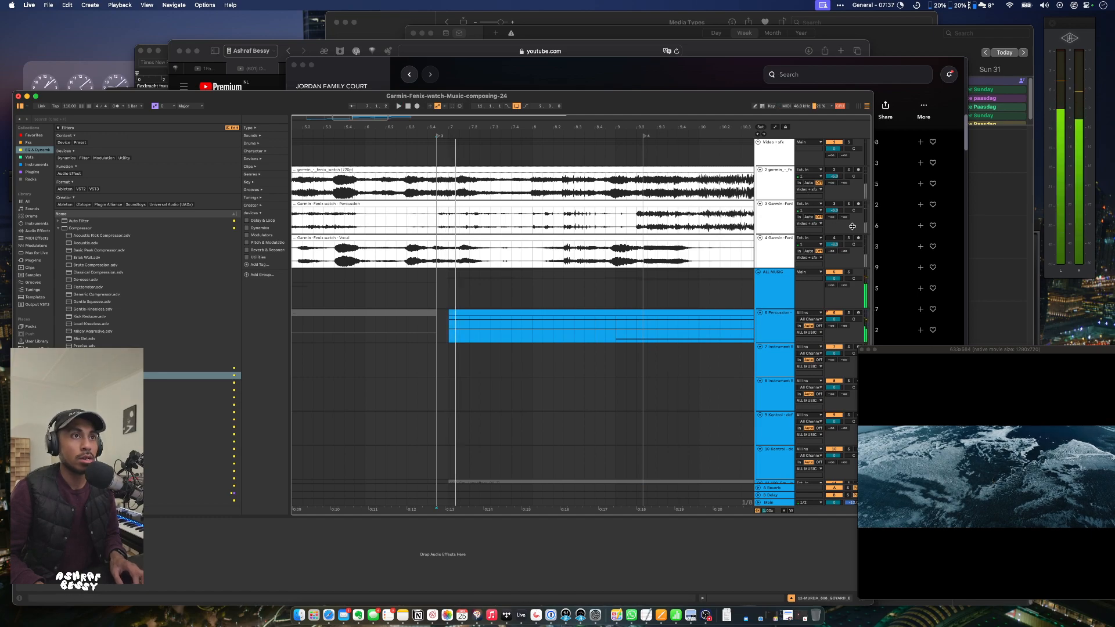
scroll(447, 371, "down", 5)
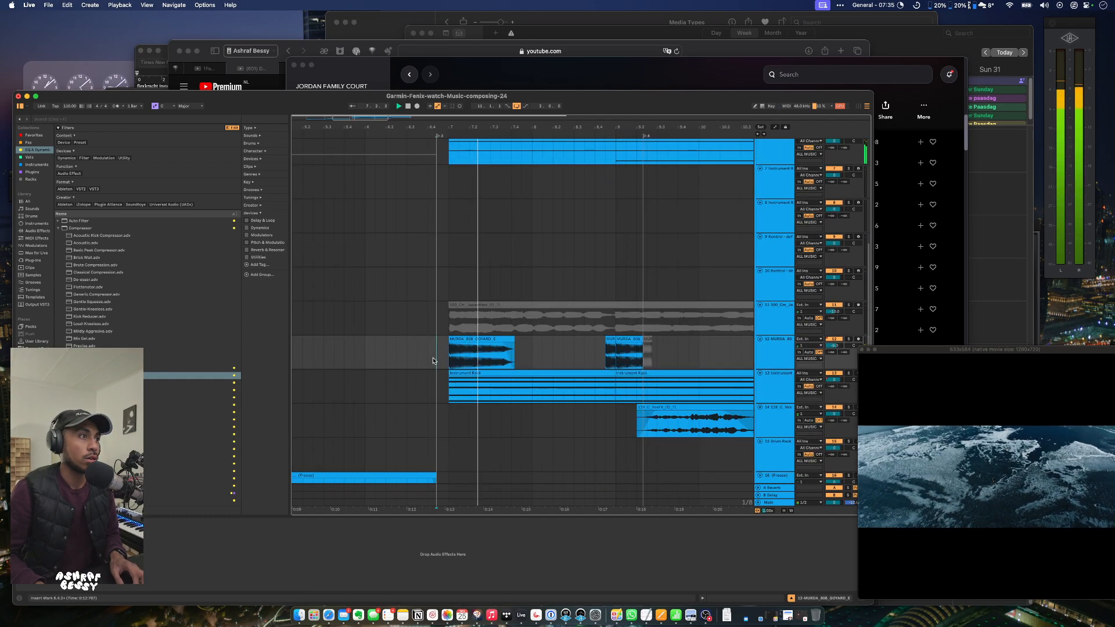
key("minus")
key("minus")
key("minus")
key("plus")
key("plus")
key("plus")
key("minus")
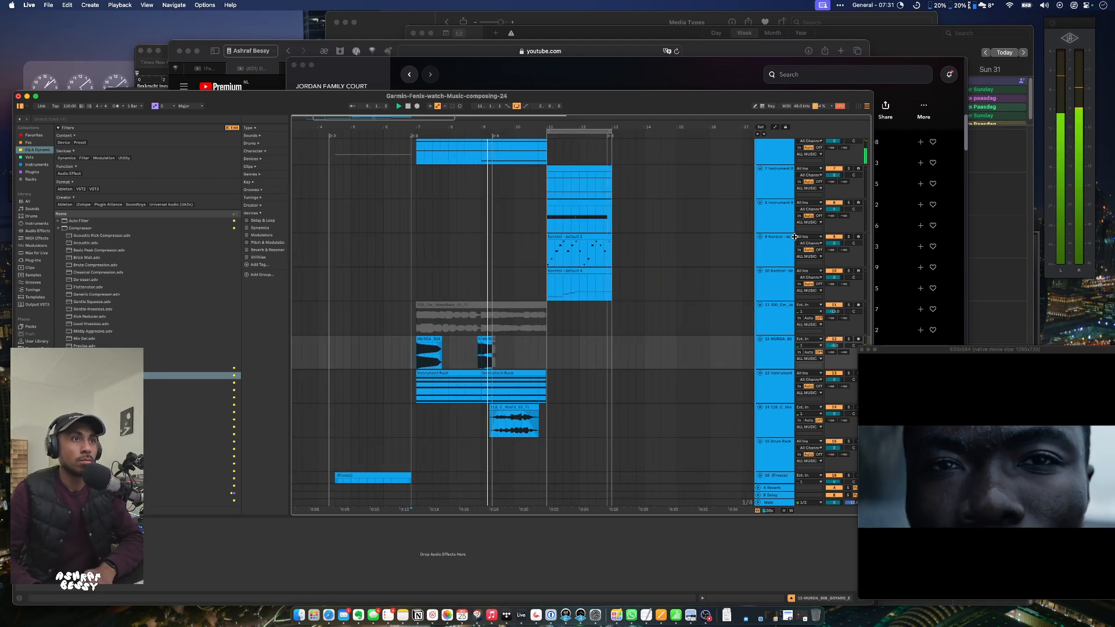
Inspect the device chains of the bass and melody Kontrol tracks while the bar 11 section plays.
left_click(770, 279)
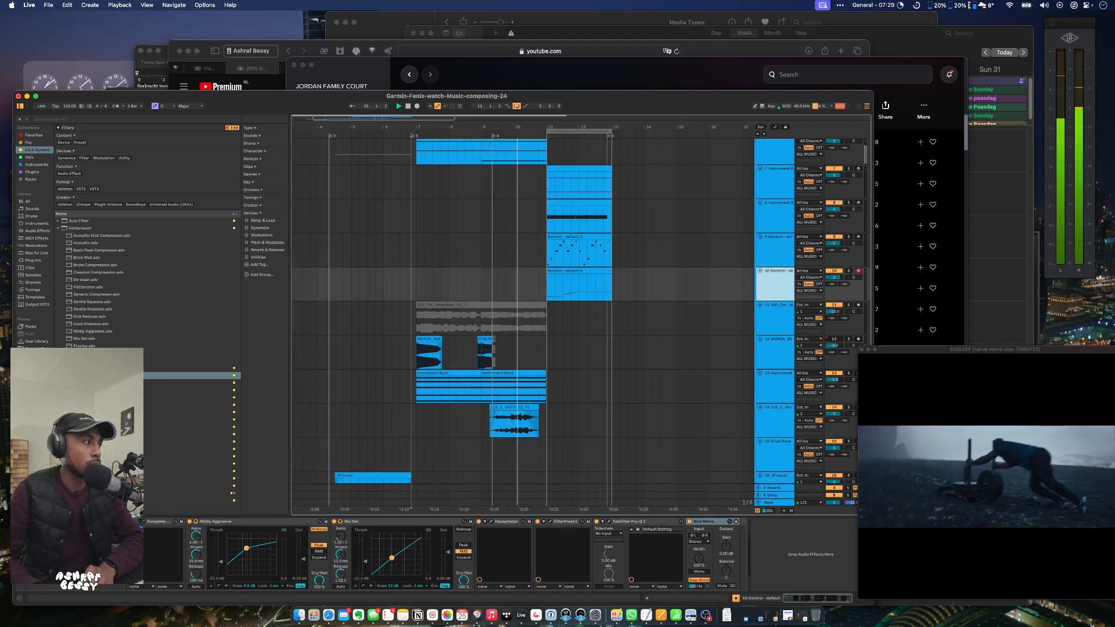
key("Up")
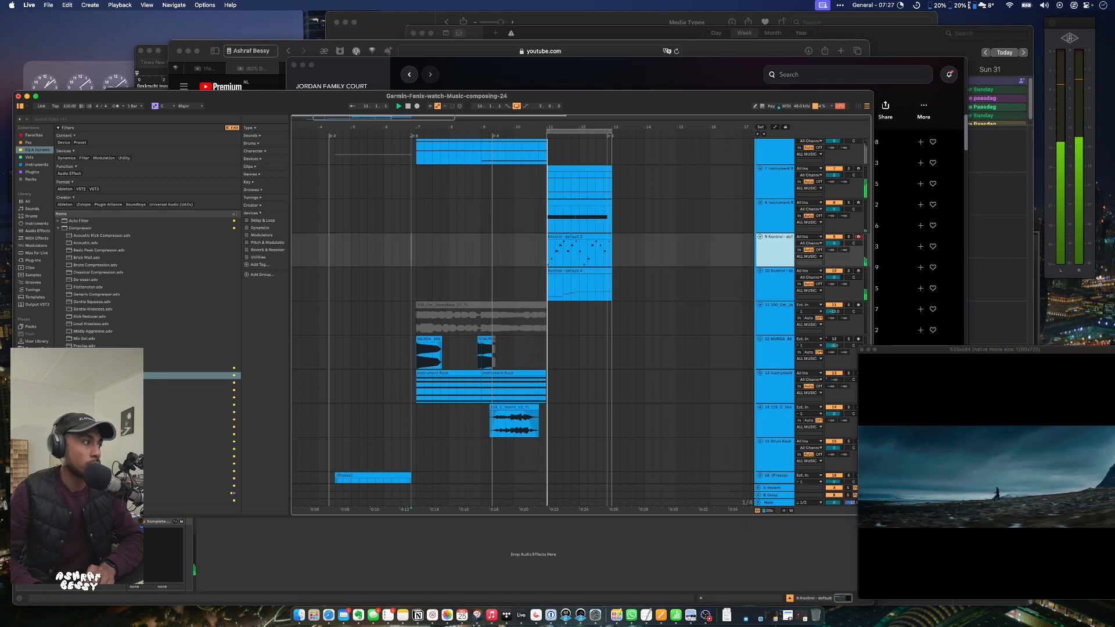
left_click(774, 283)
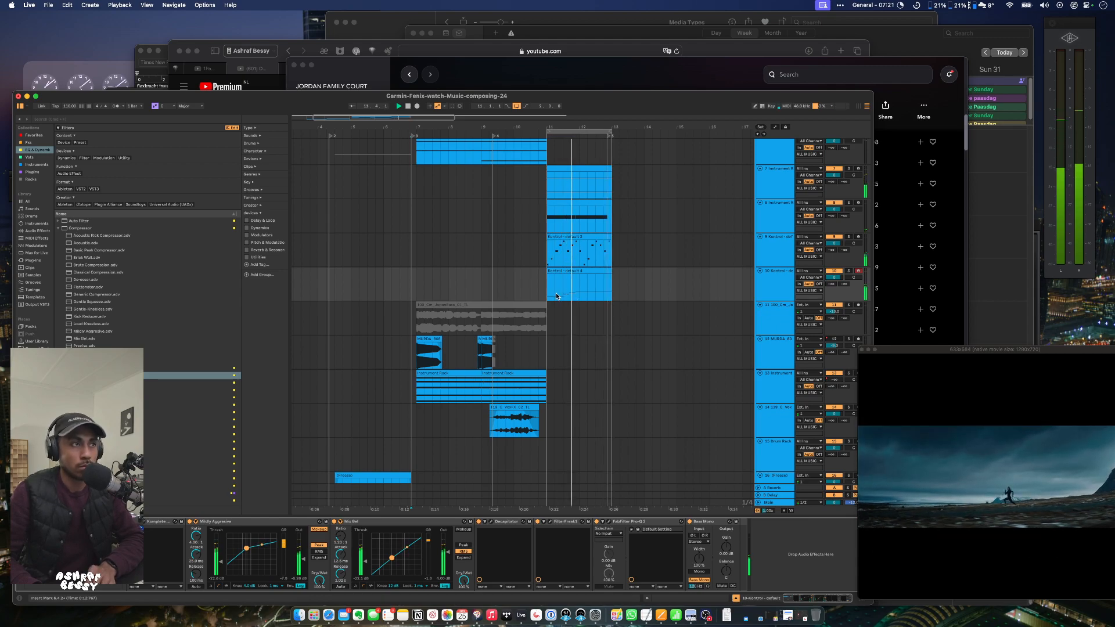
Mute the Diva melody track and replay the arrangement from just before bar 11.
left_click(553, 263)
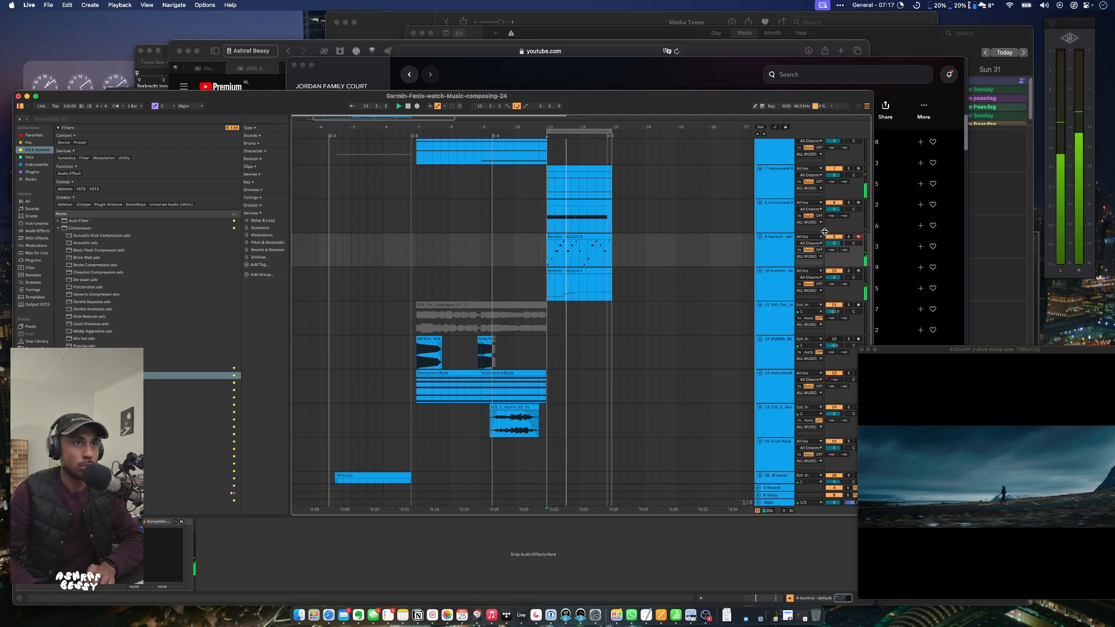
left_click(539, 255)
key("space")
key("space")
key("plus")
key("plus")
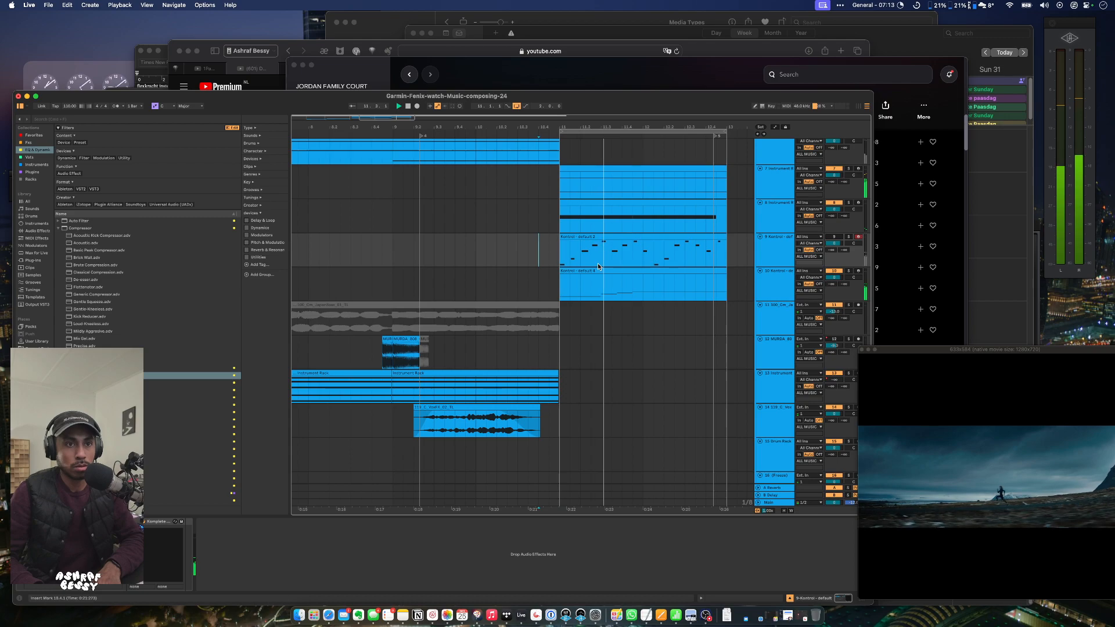
key("minus")
key("minus")
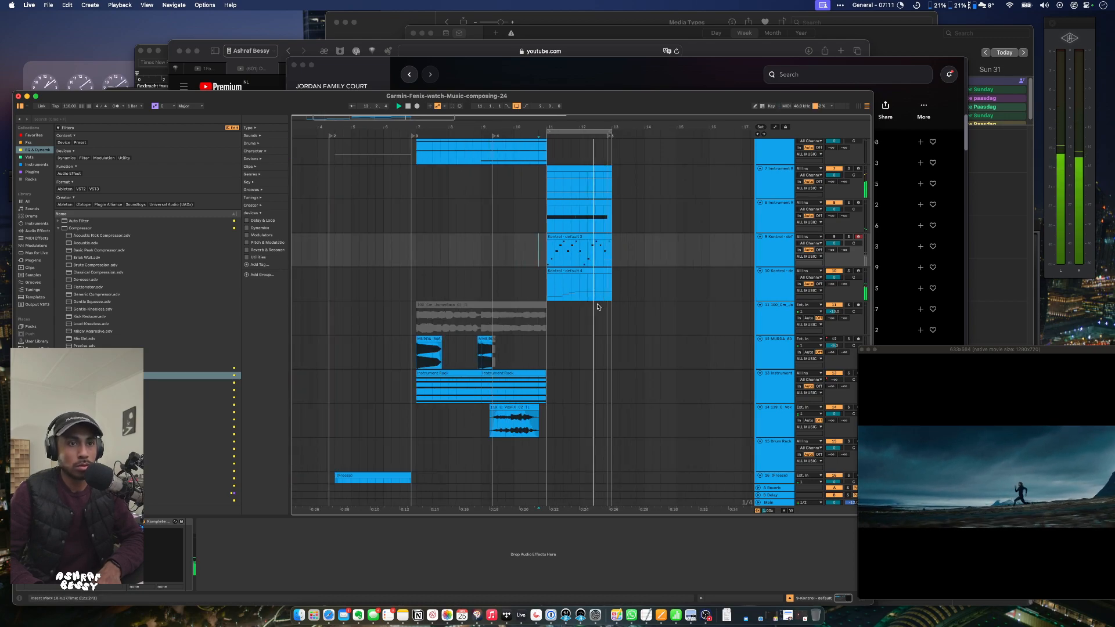
Replay the section from bar 11 without the melody and examine its clips alongside the video's reference audio tracks.
key("plus")
scroll(595, 296, "up", 4)
key("plus")
key("minus")
scroll(791, 194, "up", 4)
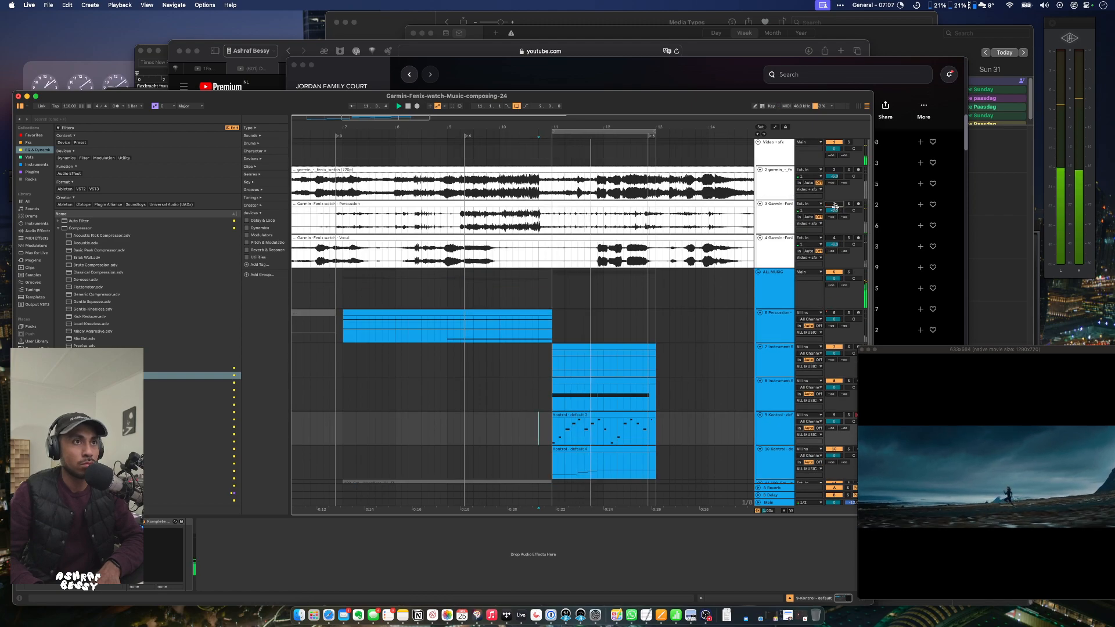
left_click(553, 441)
key("plus")
key("minus")
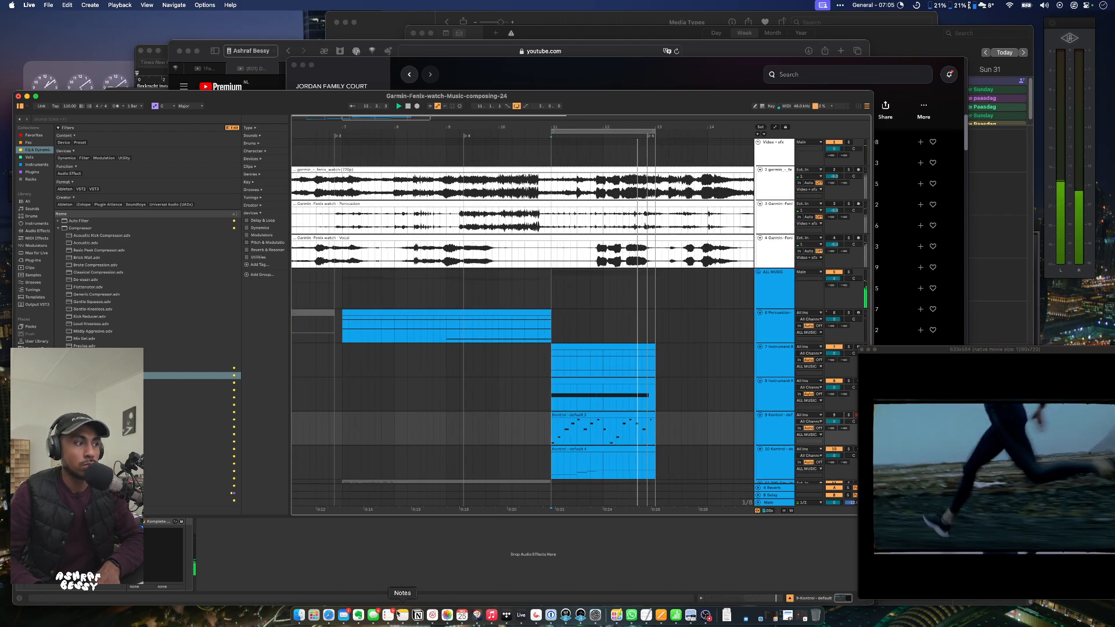
left_click(548, 469)
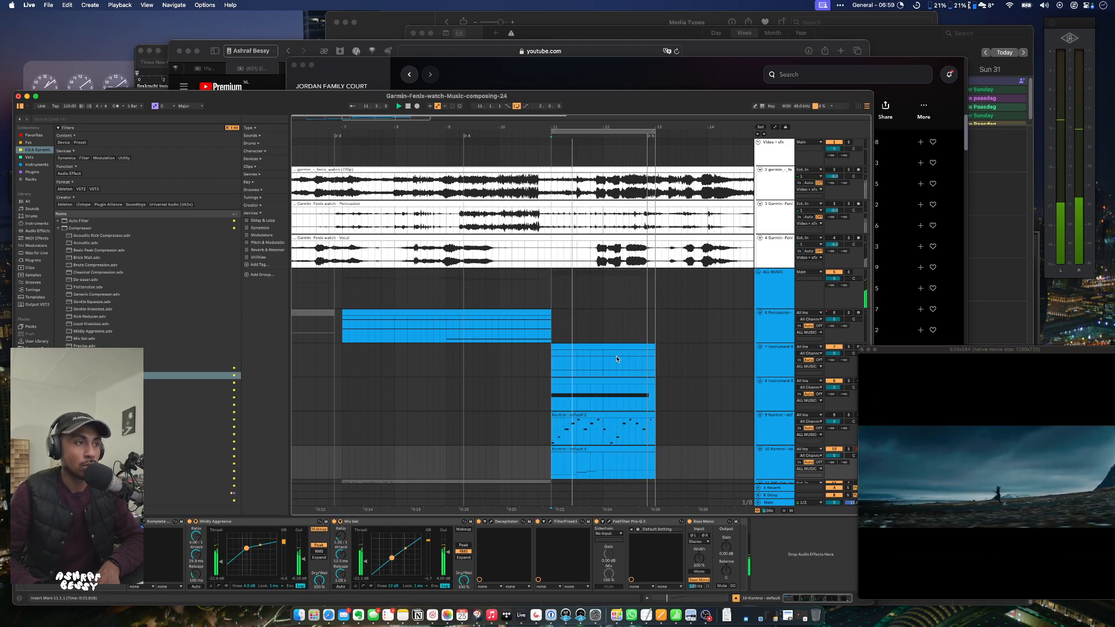
key("minus")
key("minus")
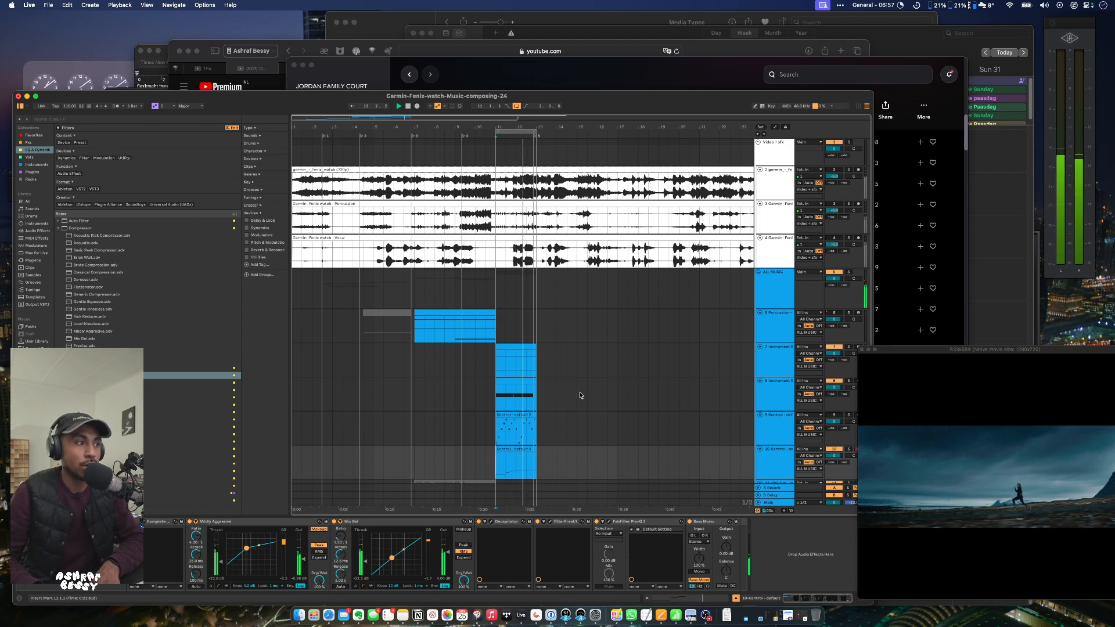
key("plus")
key("plus")
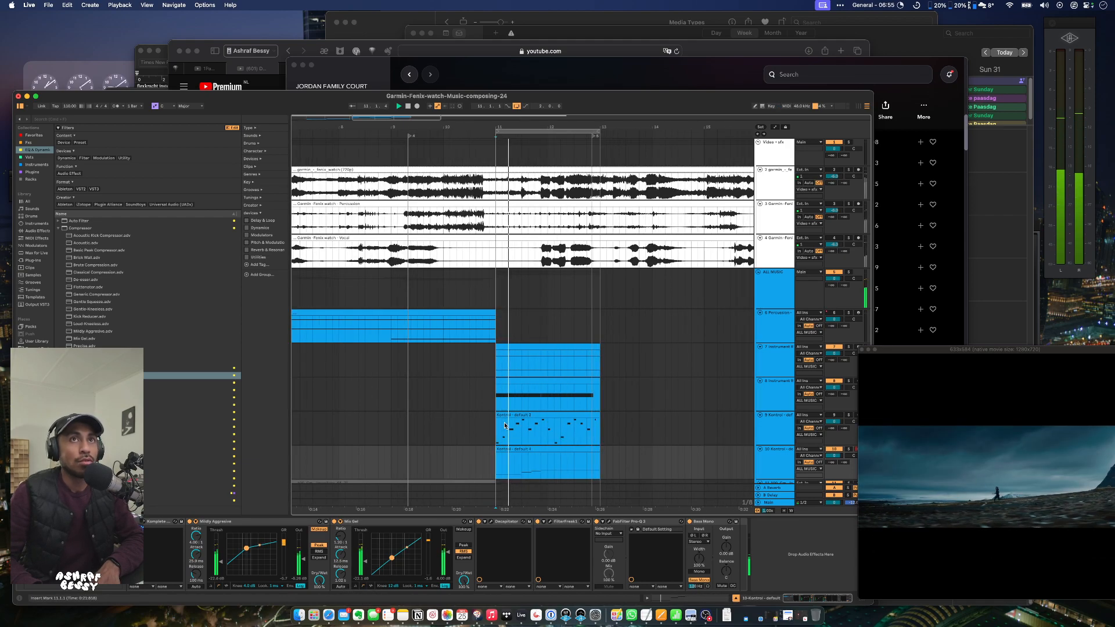